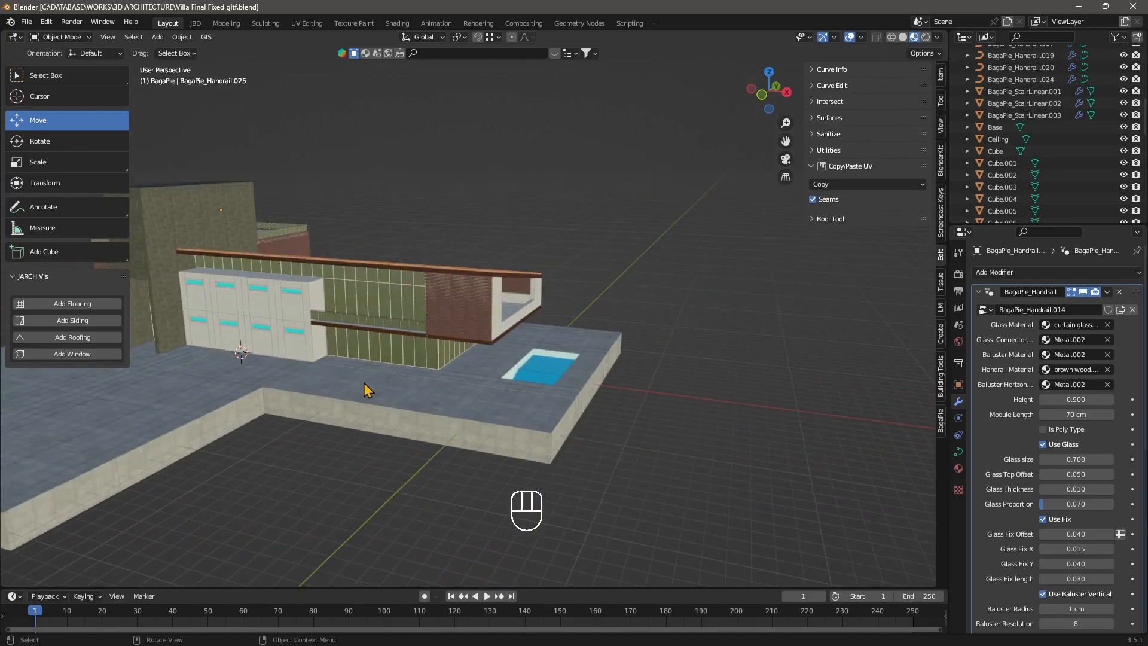
# - Search the add-ons preferences for "extra" to check whether the Extra Objects add-ons are enabled
pyautogui.moveTo(394, 378); pyautogui.dragTo(437, 320, button='middle')
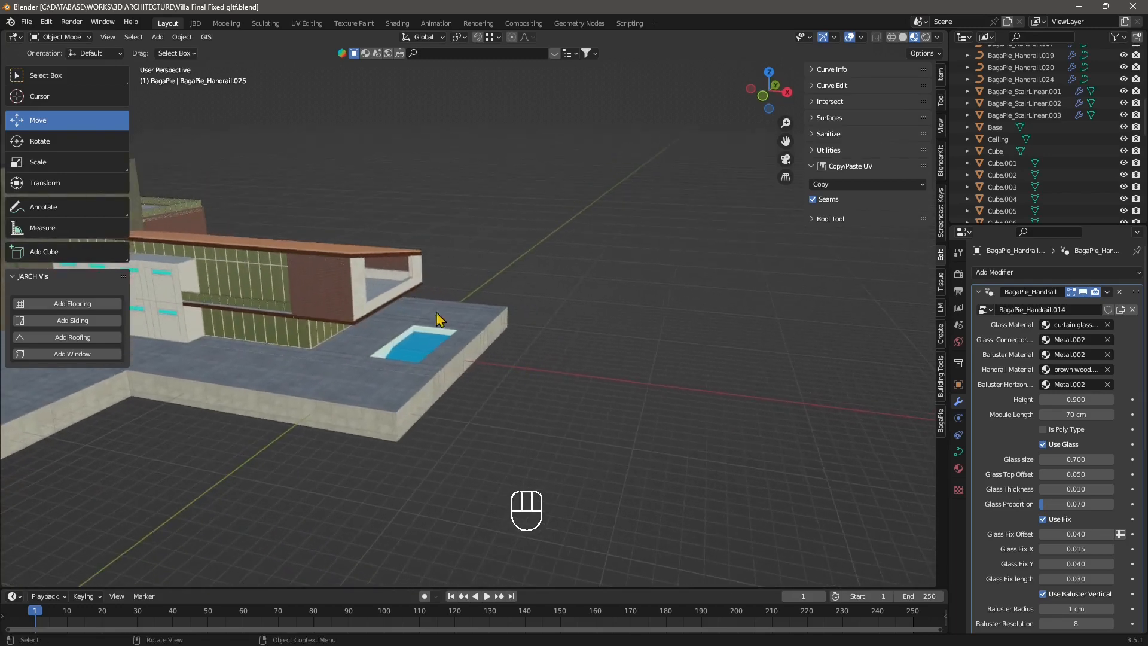
pyautogui.click(46, 21)
pyautogui.click(78, 196)
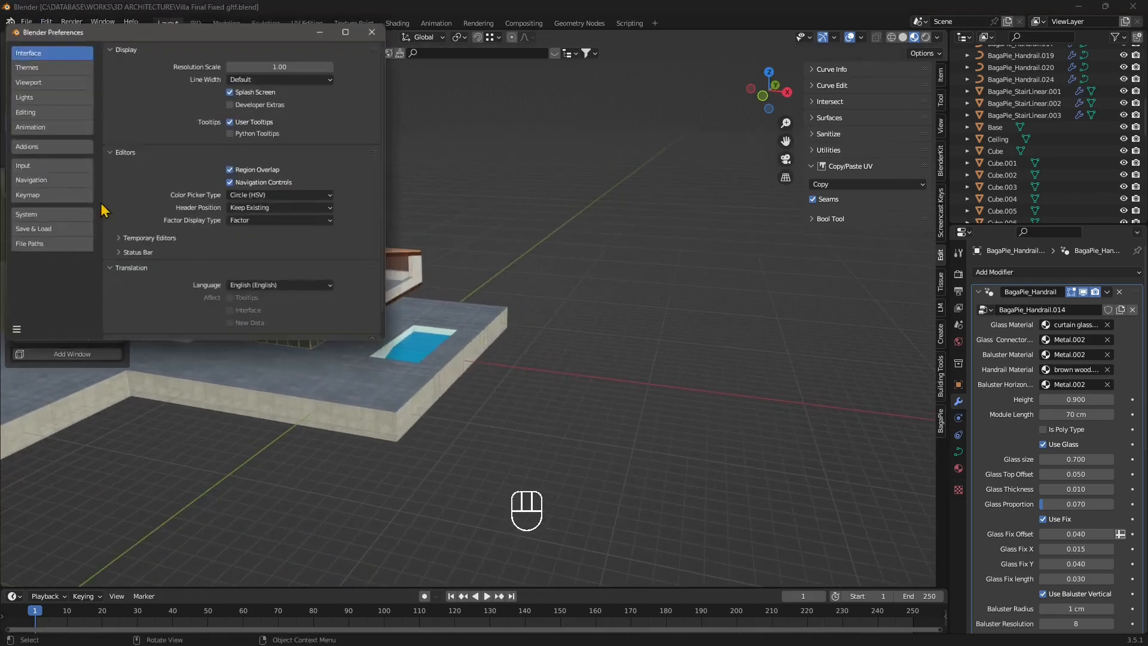
pyautogui.moveTo(154, 32); pyautogui.dragTo(315, 109)
pyautogui.click(204, 229)
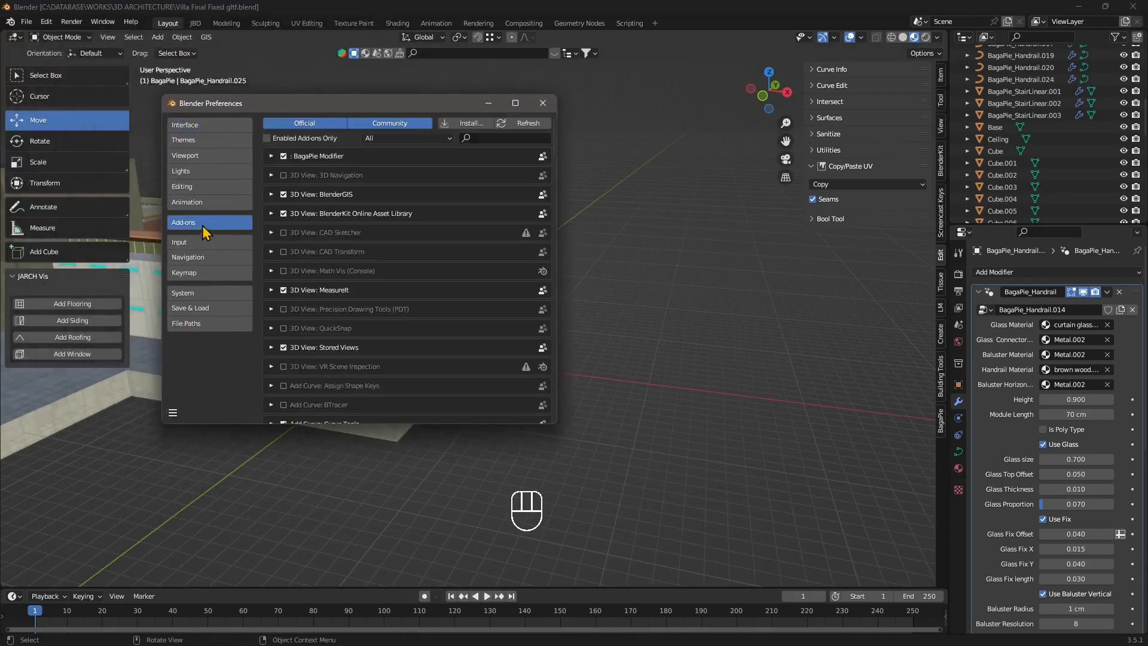
pyautogui.click(489, 140)
pyautogui.write('extra')
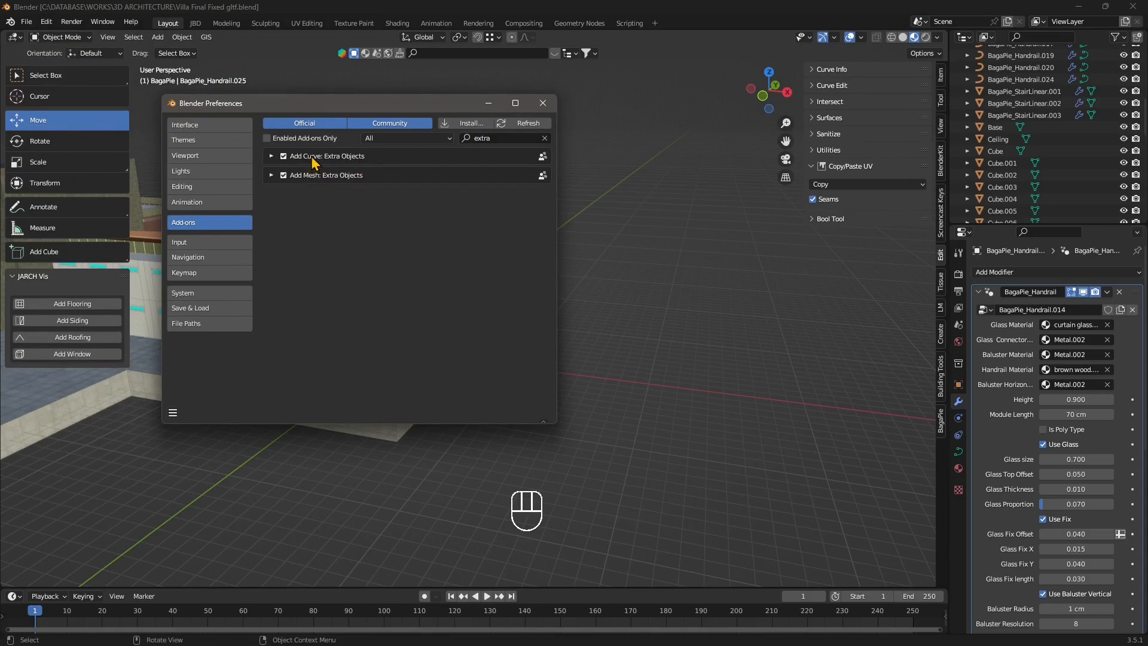
pyautogui.click(551, 104)
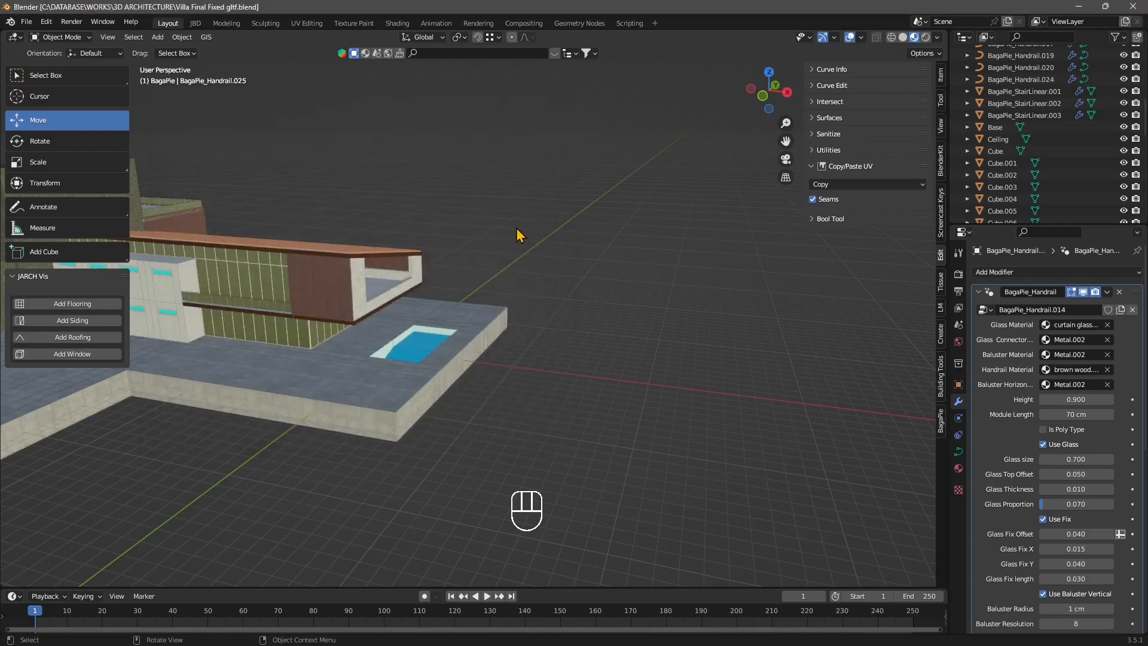
# - Add a Bezier curve and move it about 3781 cm along X, onto the empty ground beyond the pool
pyautogui.moveTo(520, 233); pyautogui.dragTo(508, 274, button='middle')
pyautogui.click(158, 38)
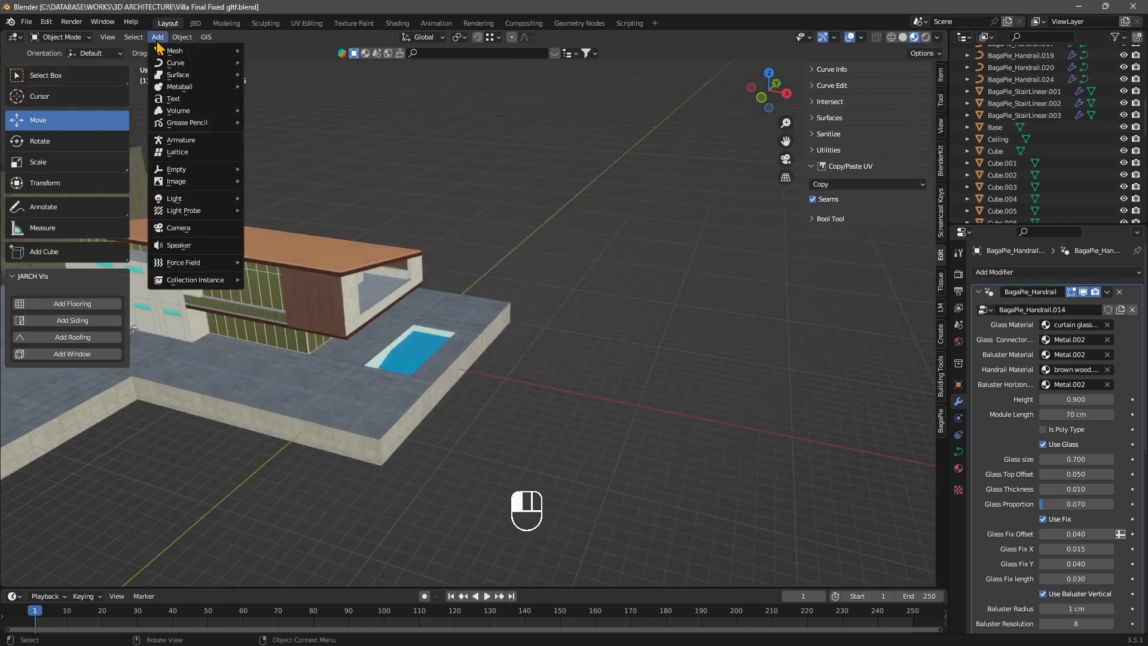
pyautogui.moveTo(164, 63)
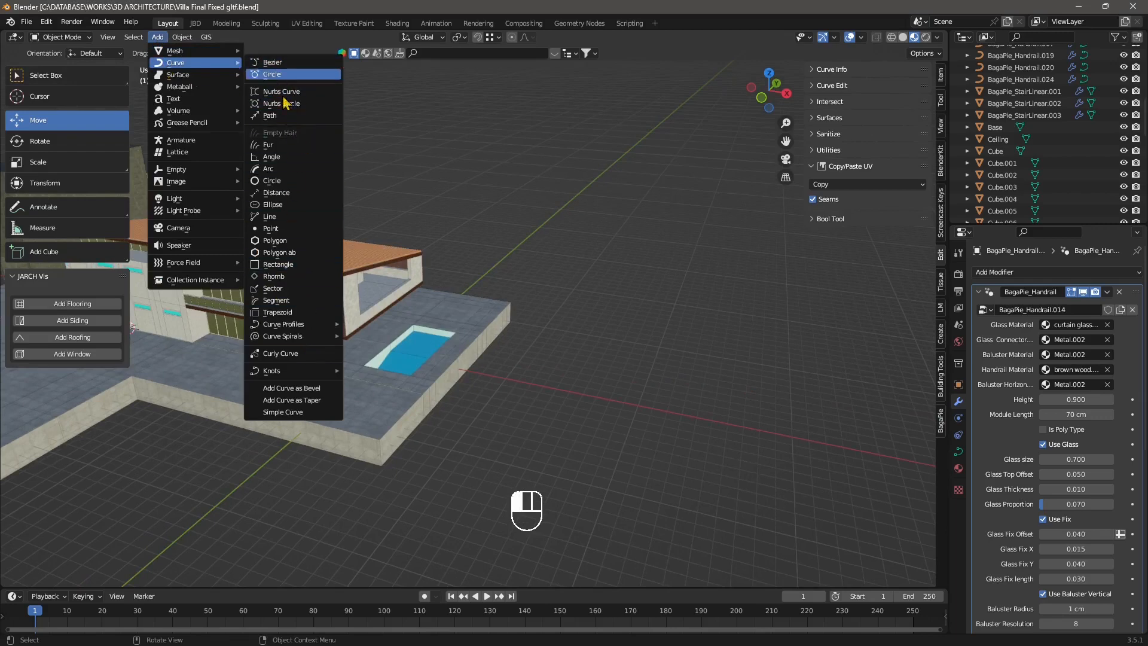
pyautogui.moveTo(307, 342)
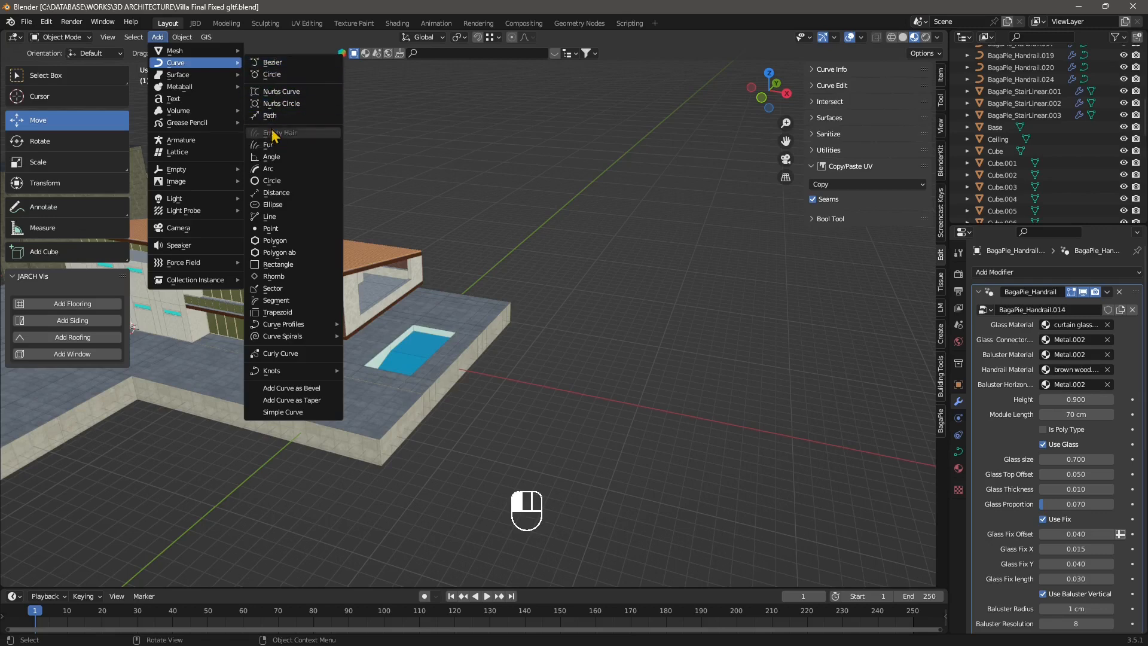
pyautogui.click(276, 67)
pyautogui.scroll(-2, 442, 360)
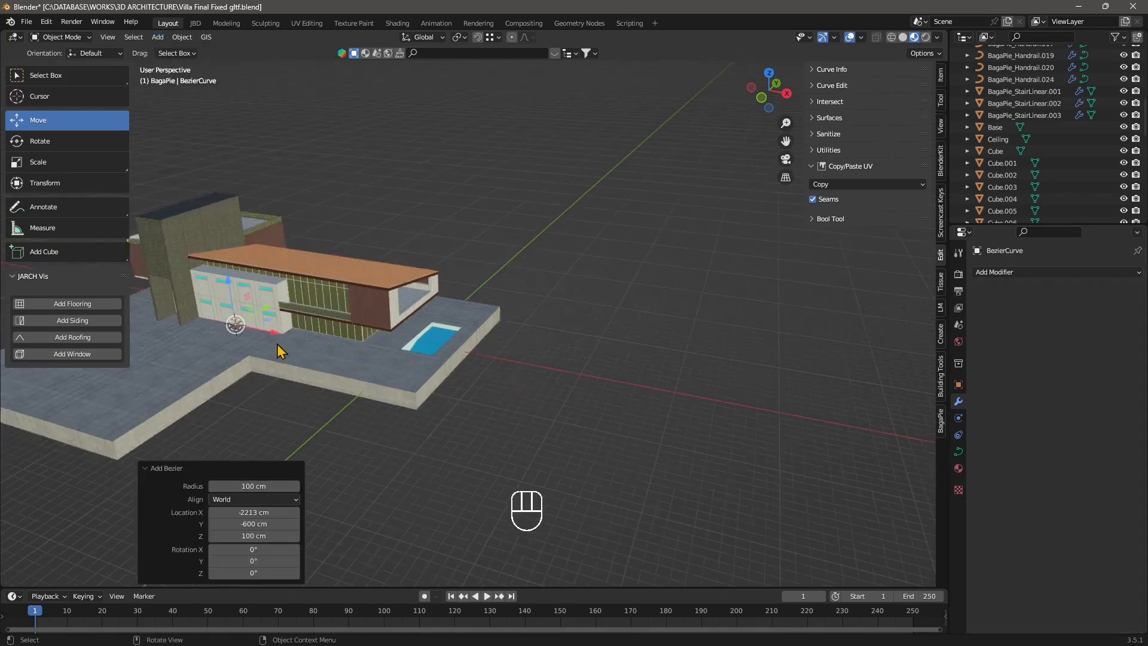
pyautogui.moveTo(276, 335); pyautogui.dragTo(565, 413)
pyautogui.scroll(4, 564, 414)
pyautogui.keyDown('shift'); pyautogui.moveTo(564, 414); pyautogui.dragTo(398, 378, button='middle'); pyautogui.keyUp('shift')
pyautogui.scroll(1, 400, 357)
pyautogui.keyDown('shift'); pyautogui.moveTo(398, 378); pyautogui.dragTo(442, 224, button='middle'); pyautogui.keyUp('shift')
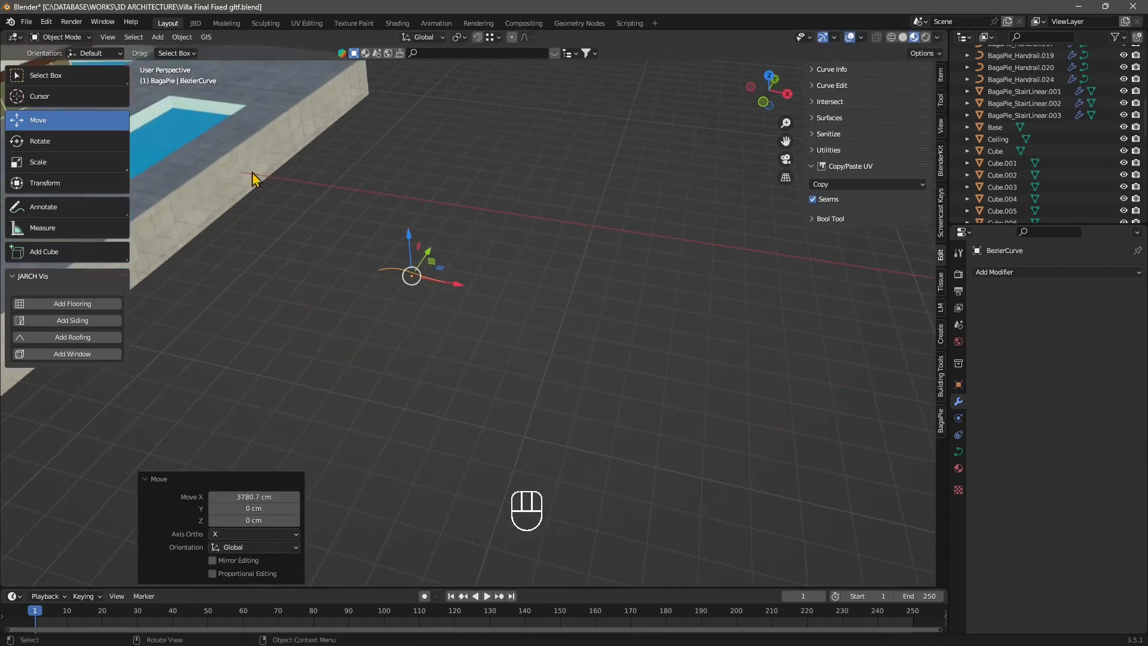
# - Add a NURBS curve and move it about 4253 cm along X, next to the Bezier curve
pyautogui.click(157, 37)
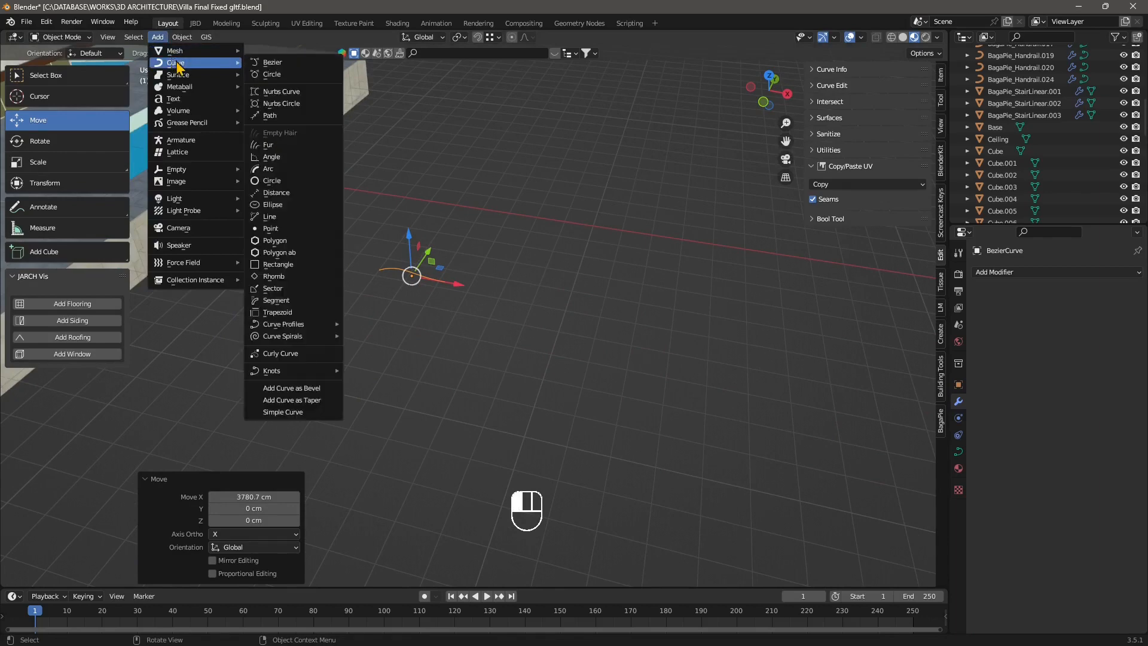
pyautogui.click(292, 92)
pyautogui.scroll(-8, 533, 312)
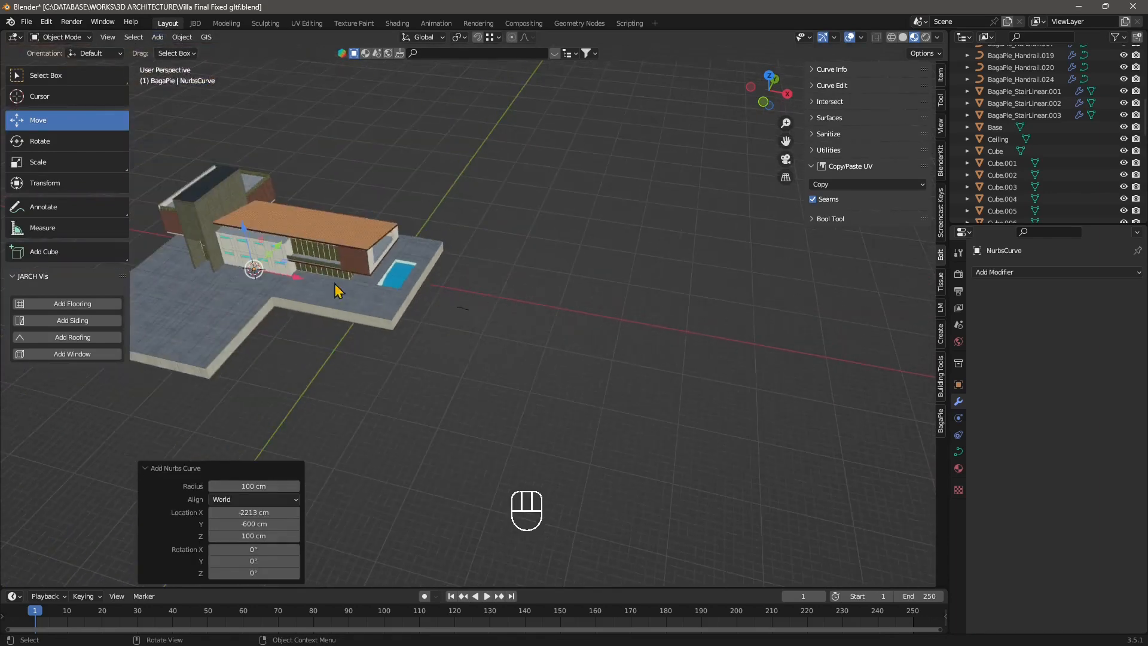
pyautogui.moveTo(293, 278); pyautogui.dragTo(548, 333)
pyautogui.scroll(6, 528, 372)
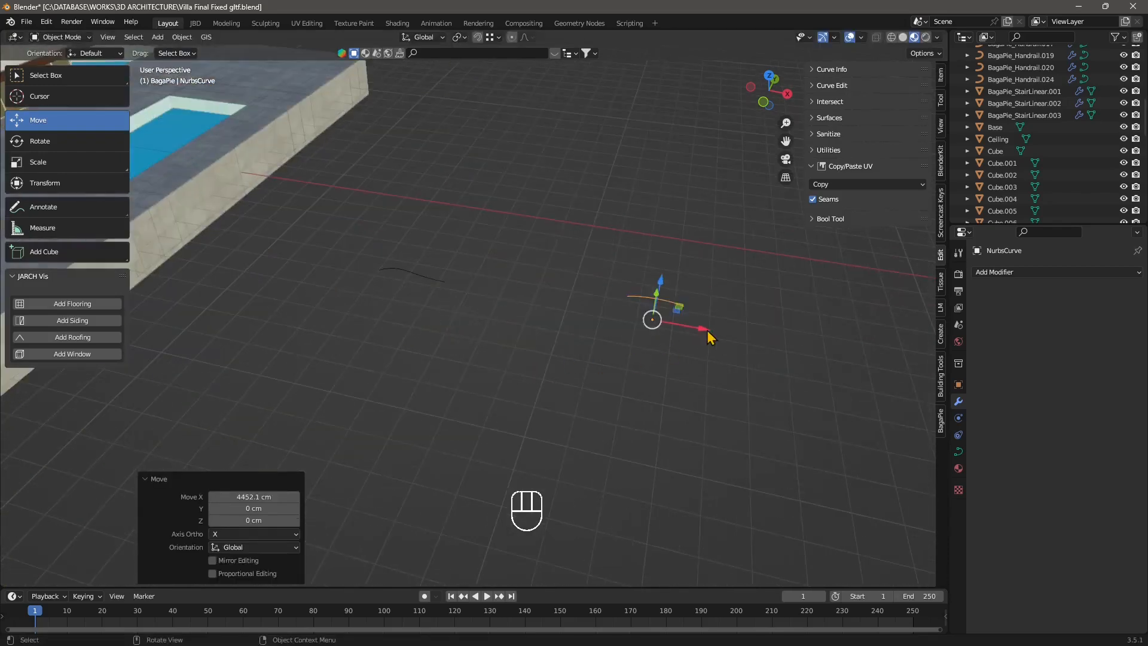
pyautogui.moveTo(709, 336); pyautogui.dragTo(622, 320)
# - Add a path curve and move it about 4762 cm along X, past the NURBS curve
pyautogui.click(157, 37)
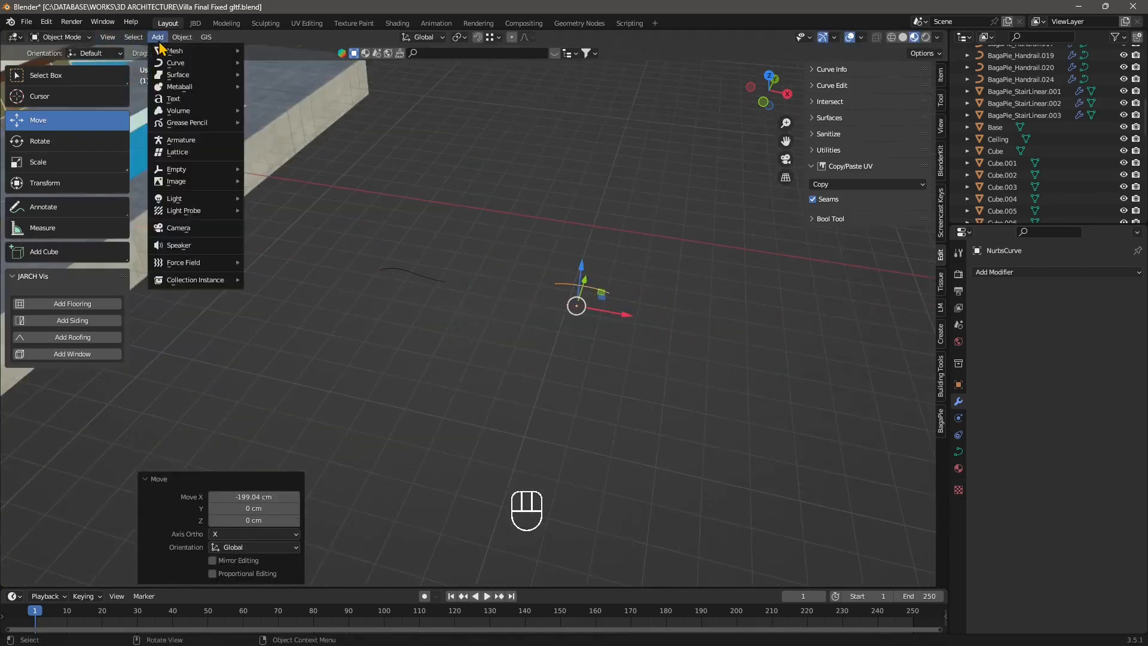
pyautogui.moveTo(163, 63)
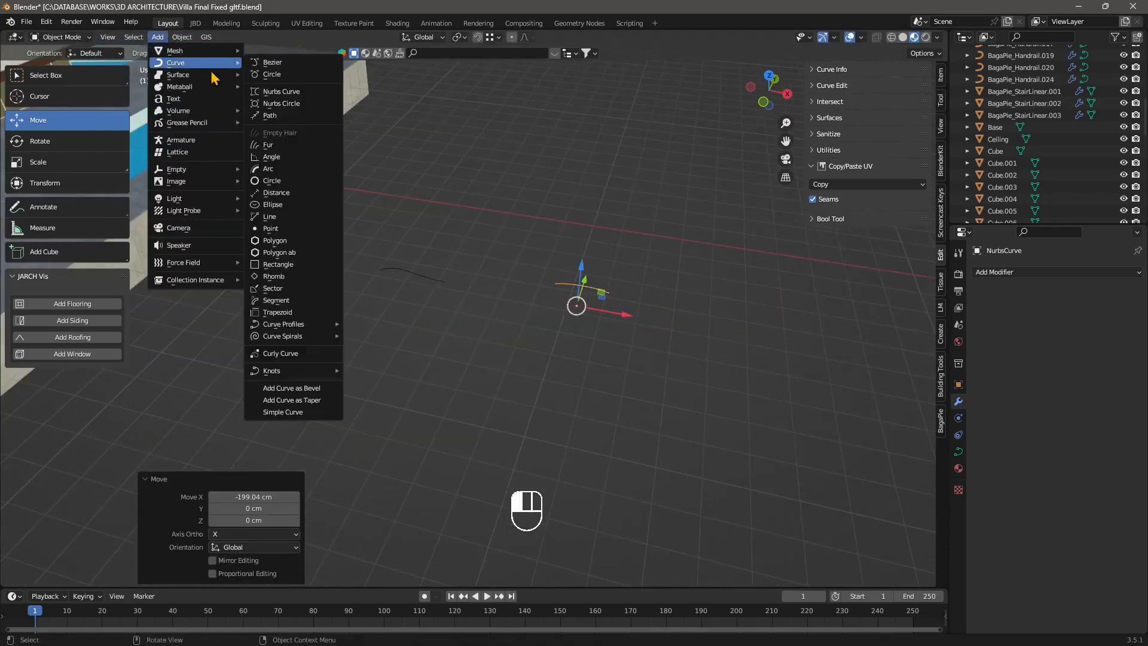
pyautogui.click(272, 119)
pyautogui.scroll(-8, 446, 339)
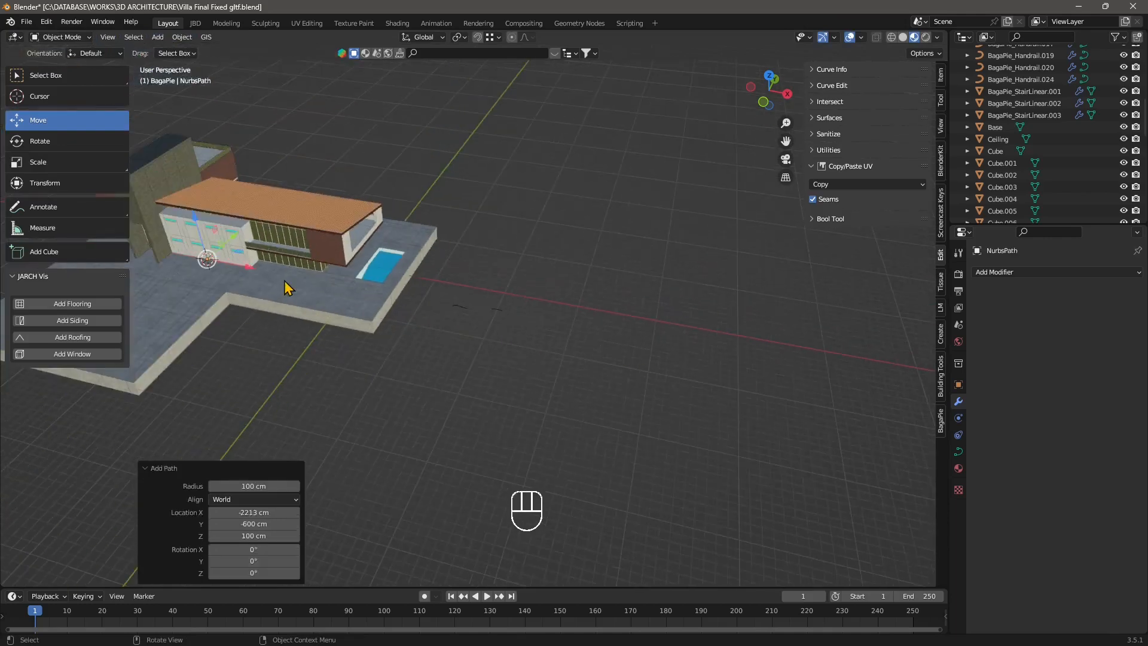
pyautogui.moveTo(249, 267); pyautogui.dragTo(554, 359)
pyautogui.scroll(6, 548, 366)
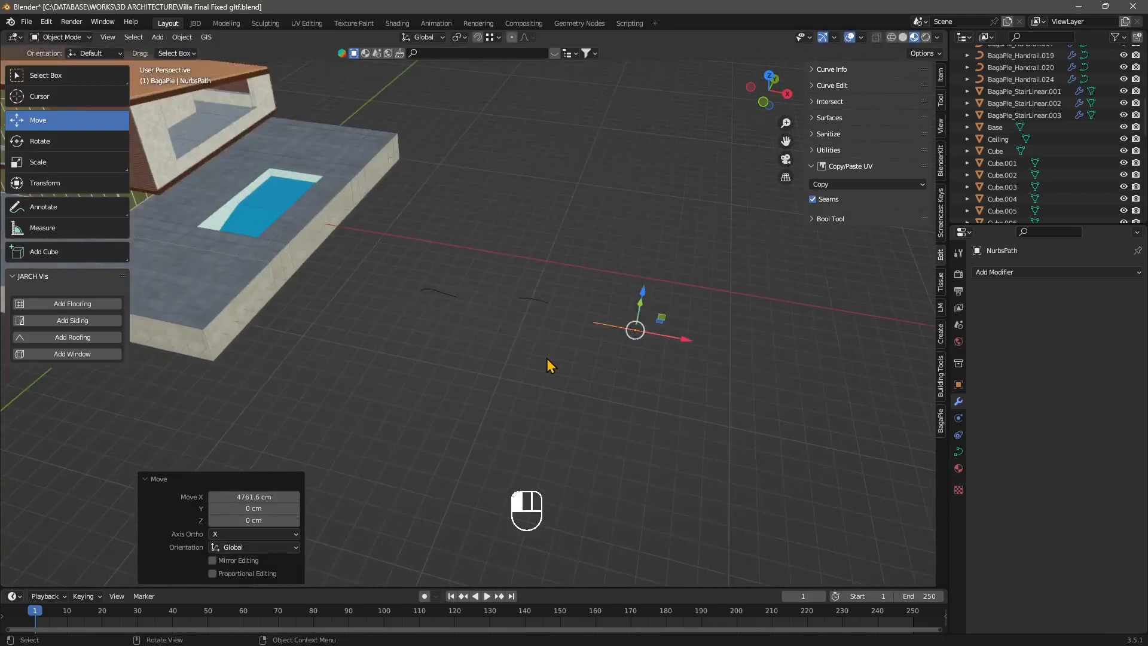
# - Select the Bezier curve, NURBS curve and path in turn to compare their shapes and placement beside the villa
pyautogui.click(421, 279)
pyautogui.keyDown('shift'); pyautogui.moveTo(687, 358); pyautogui.dragTo(495, 315, button='middle'); pyautogui.keyUp('shift')
pyautogui.click(537, 290)
pyautogui.click(223, 233)
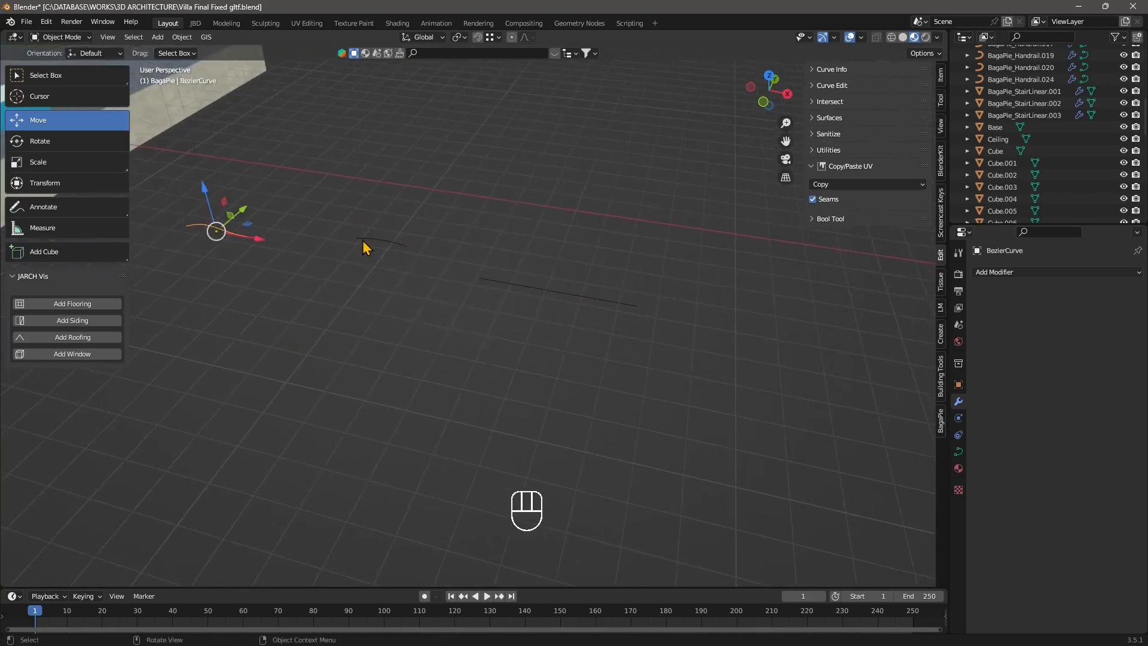
pyautogui.click(366, 238)
pyautogui.click(519, 288)
pyautogui.keyDown('shift'); pyautogui.moveTo(423, 289); pyautogui.dragTo(351, 248, button='middle'); pyautogui.keyUp('shift')
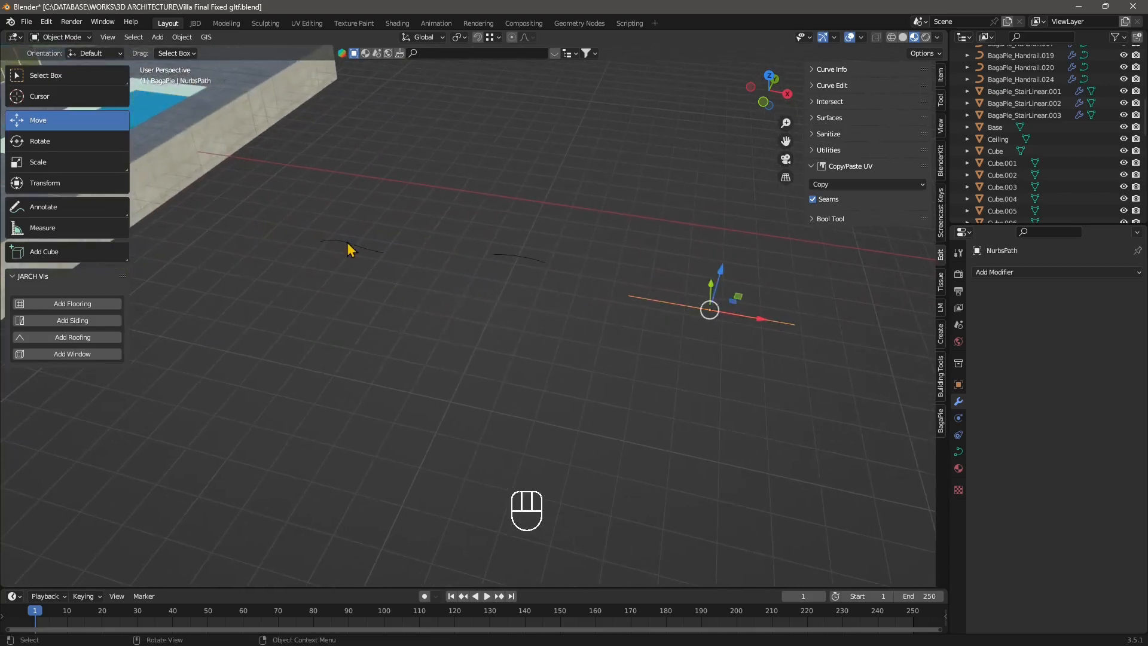
pyautogui.click(351, 247)
pyautogui.click(521, 261)
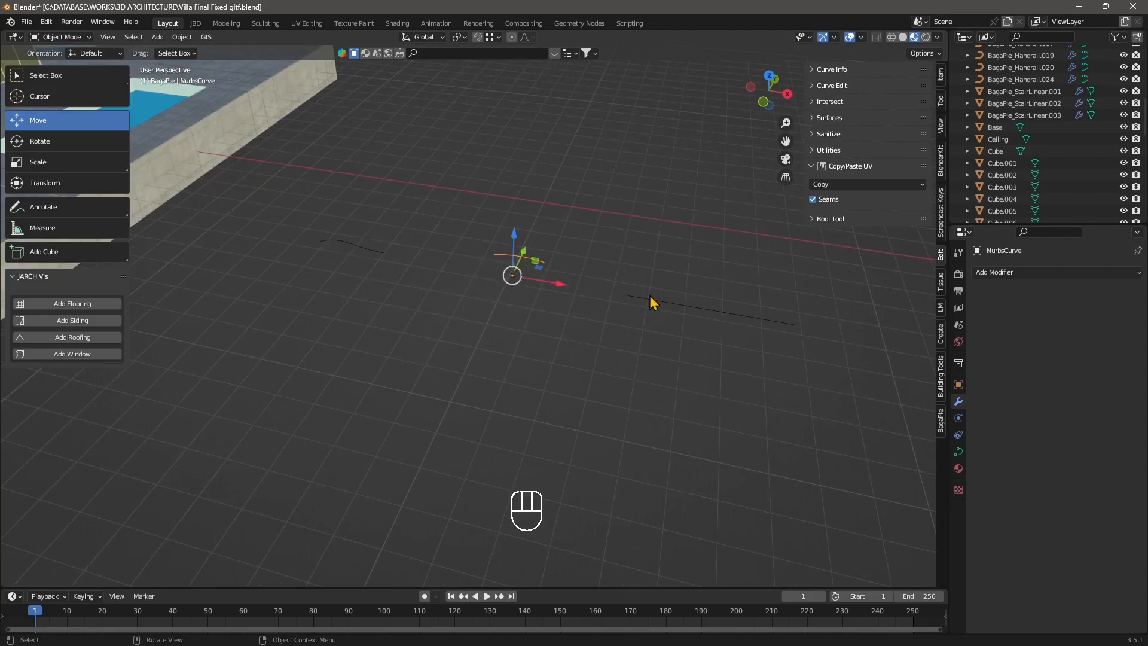
pyautogui.click(671, 306)
pyautogui.click(352, 249)
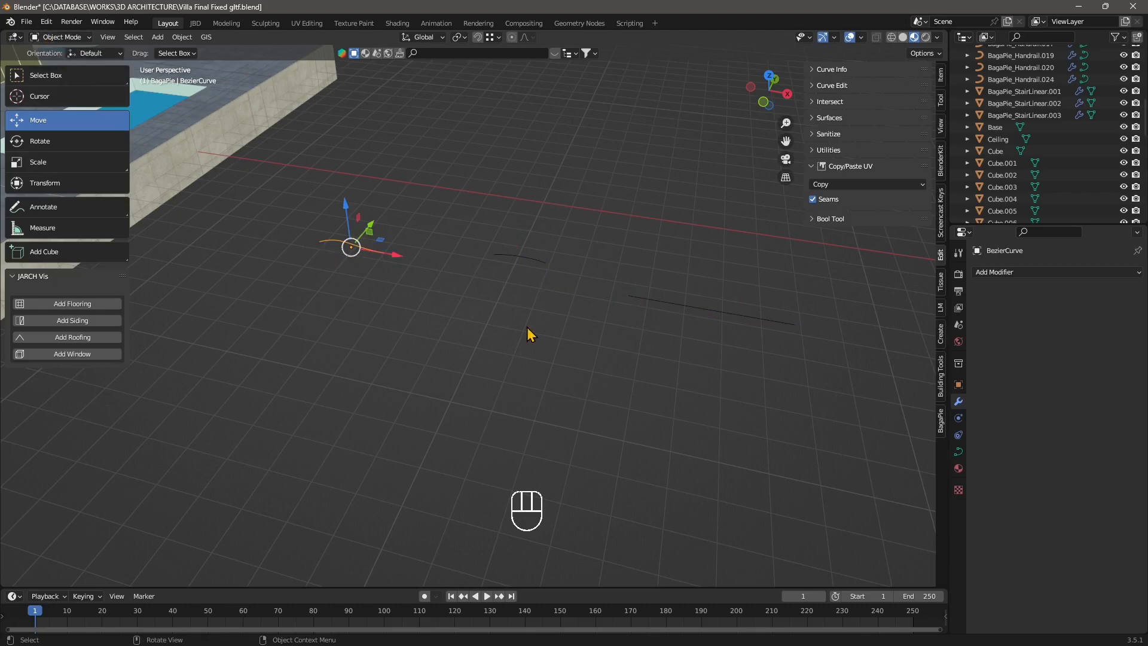
pyautogui.scroll(-3, 521, 335)
pyautogui.moveTo(520, 336); pyautogui.dragTo(488, 335, button='middle')
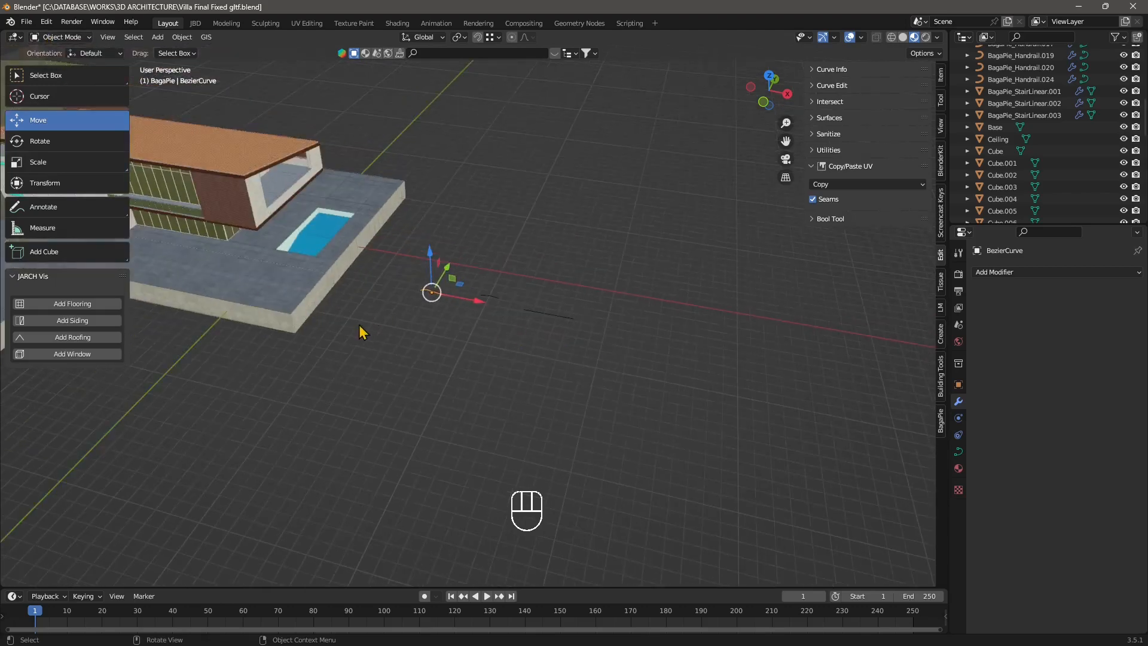
pyautogui.scroll(-2, 362, 332)
pyautogui.moveTo(359, 322); pyautogui.dragTo(311, 236, button='middle')
pyautogui.click(676, 326)
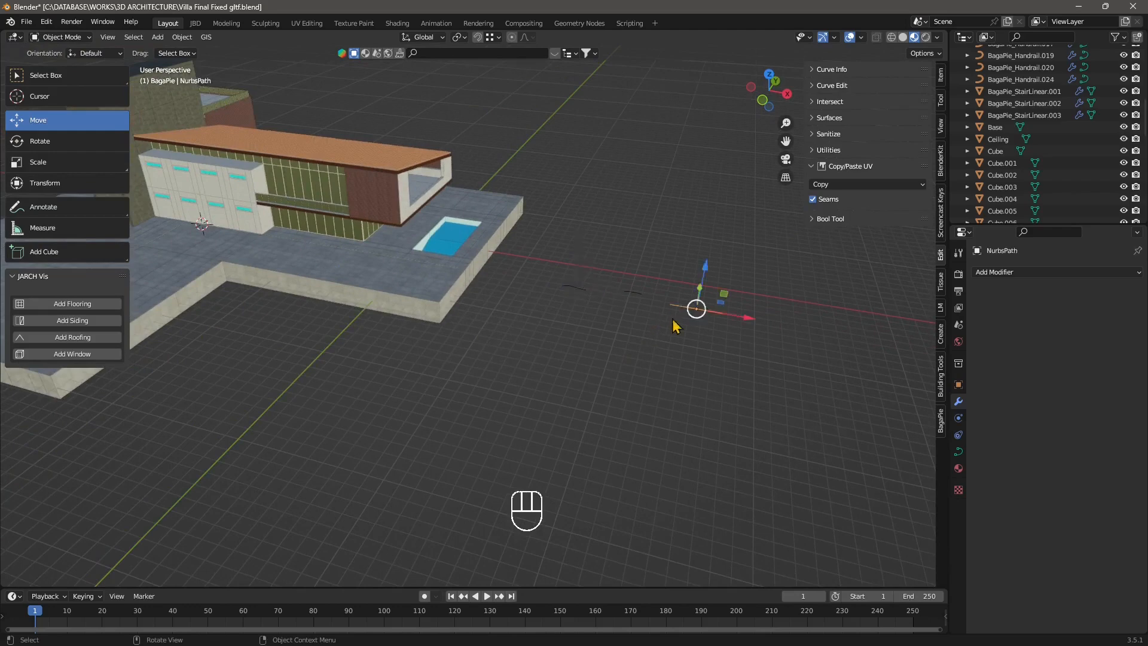
pyautogui.scroll(1, 692, 355)
pyautogui.keyDown('shift'); pyautogui.moveTo(769, 317); pyautogui.dragTo(658, 319, button='middle'); pyautogui.keyUp('shift')
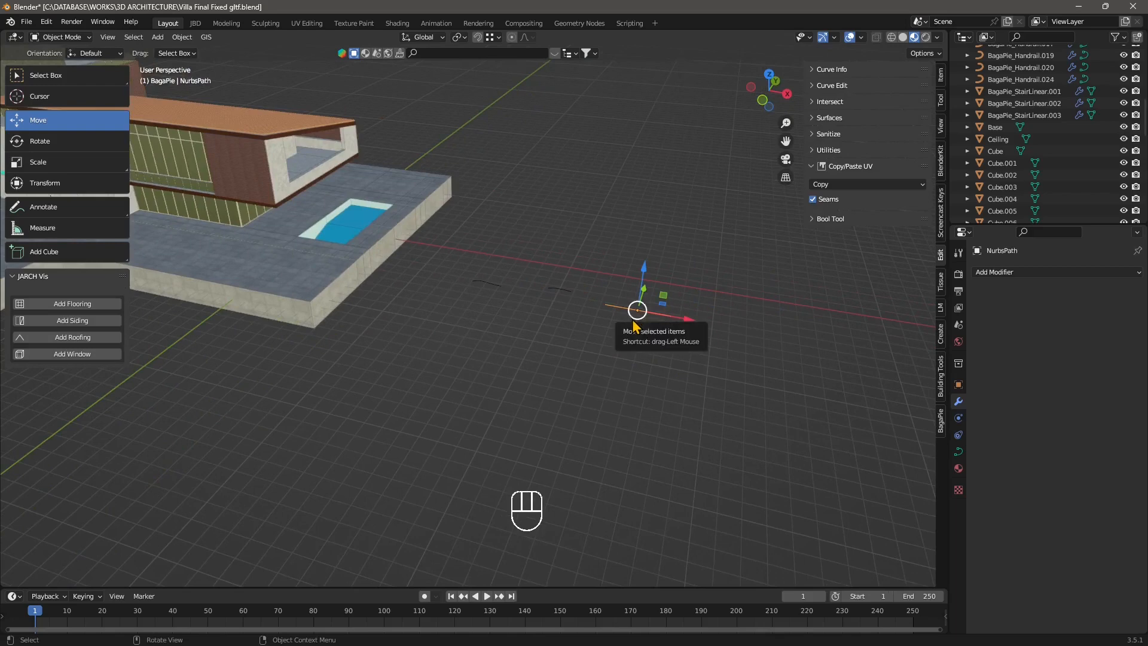
# - Duplicate the villa's pale block with the cyan windows by copy and paste, and move the copy about 3979 cm along X
pyautogui.keyDown('shift'); pyautogui.moveTo(258, 327); pyautogui.dragTo(476, 344, button='middle'); pyautogui.keyUp('shift')
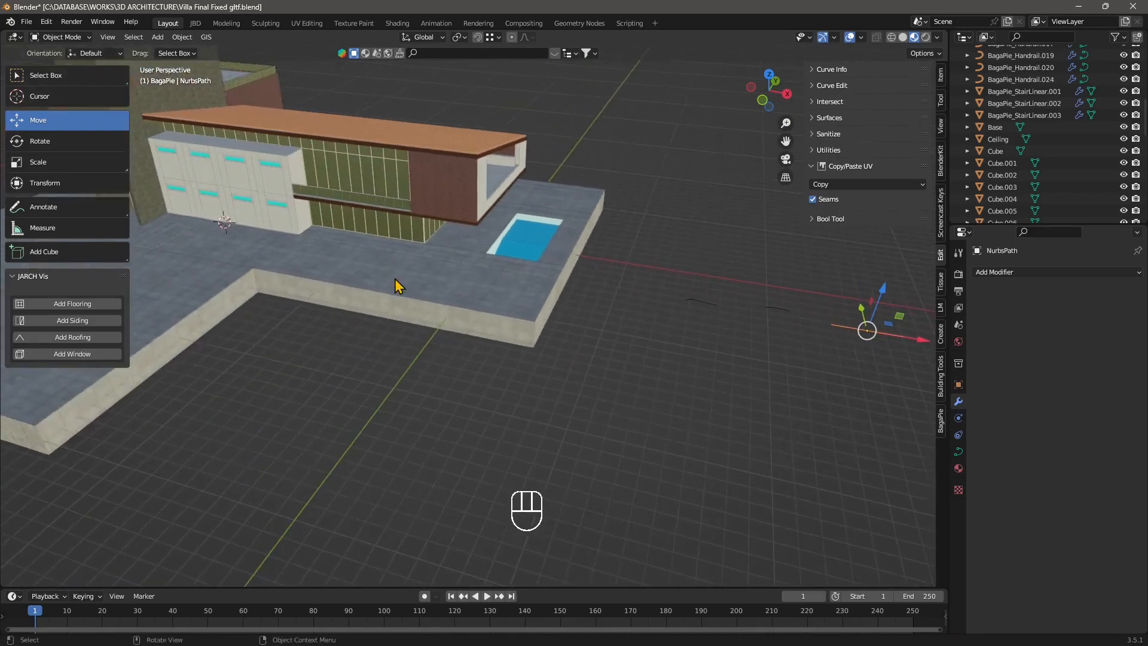
pyautogui.click(298, 232)
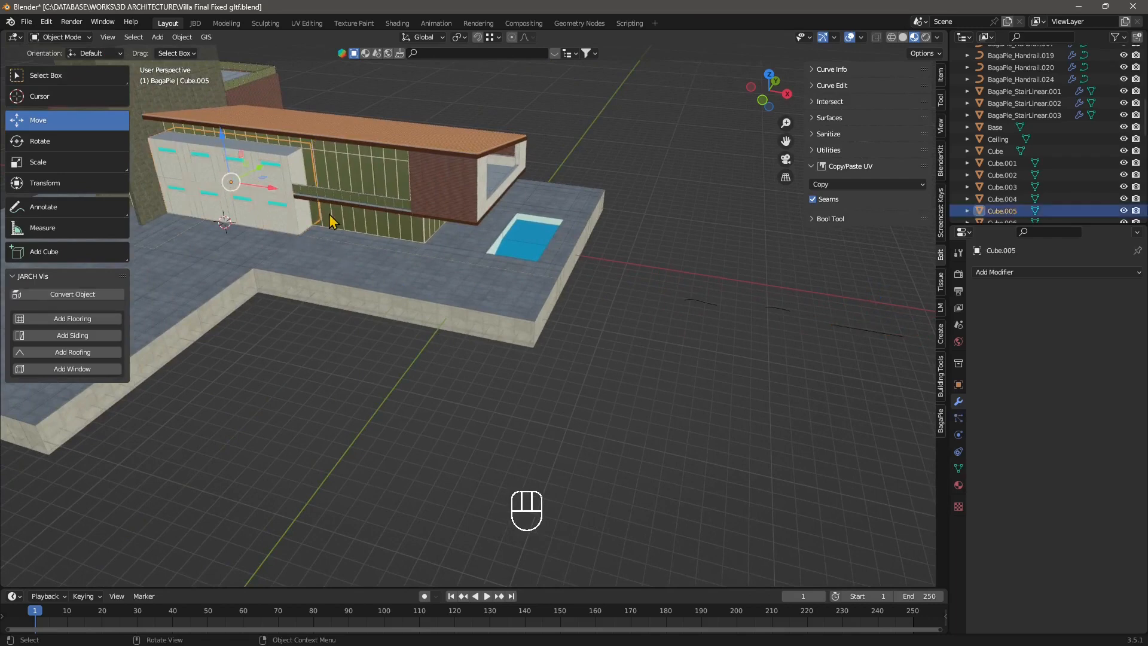
pyautogui.hotkey('ctrl', 'c')
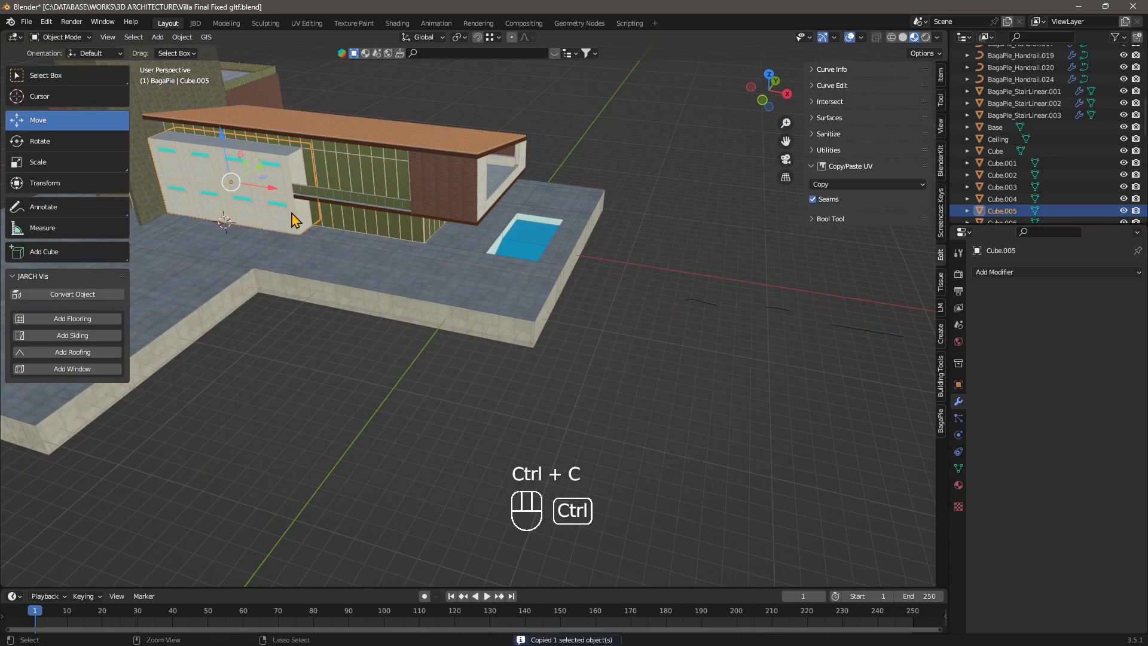
pyautogui.hotkey('ctrl', 'v')
pyautogui.moveTo(272, 187); pyautogui.dragTo(796, 266)
pyautogui.keyDown('shift'); pyautogui.moveTo(795, 266); pyautogui.dragTo(501, 331, button='middle'); pyautogui.keyUp('shift')
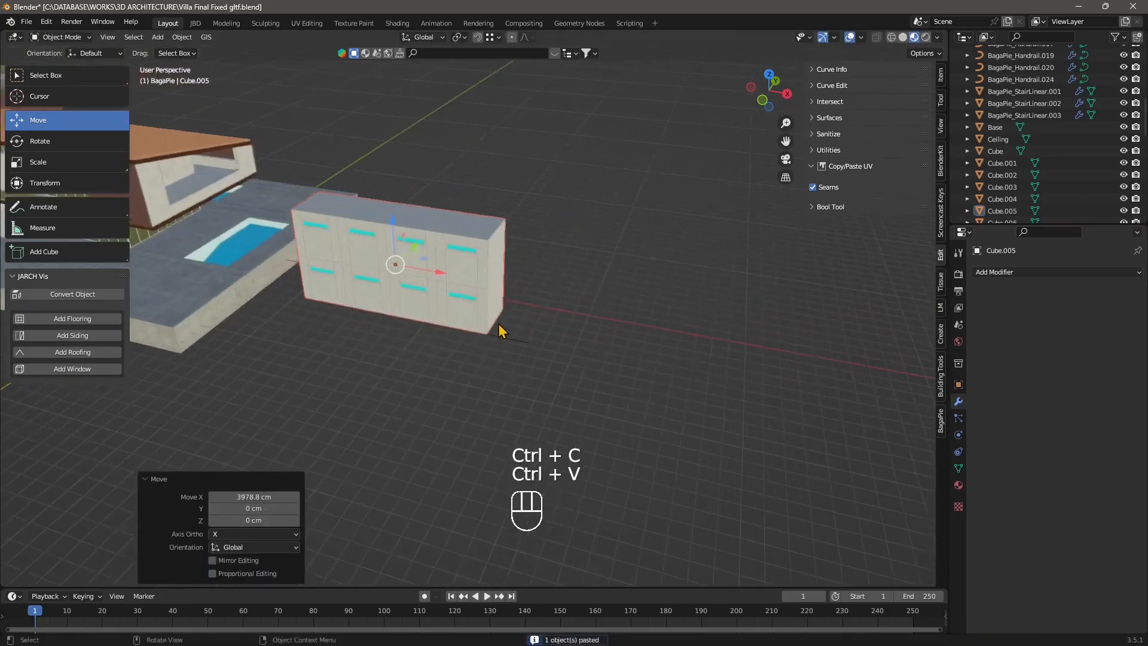
# - Move the copied block about 424 cm along X and 430 cm along Y, behind the three curves
pyautogui.scroll(3, 501, 331)
pyautogui.press('g')
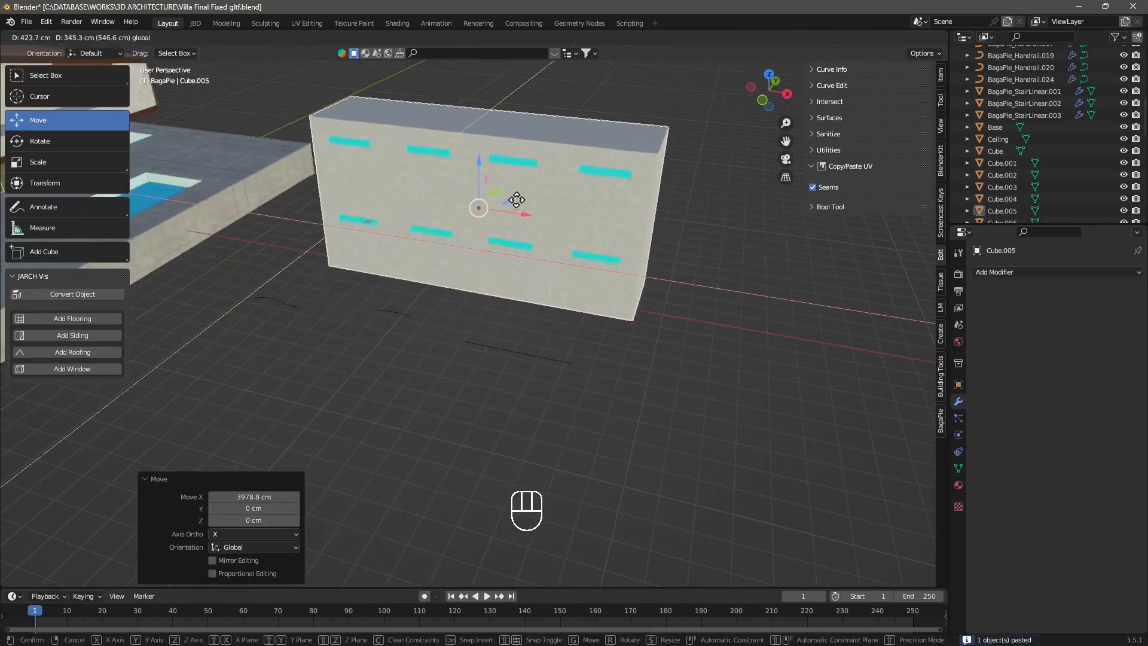
pyautogui.moveTo(516, 200); pyautogui.dragTo(524, 193)
pyautogui.scroll(-3, 506, 313)
pyautogui.keyDown('shift'); pyautogui.moveTo(439, 313); pyautogui.dragTo(500, 302, button='middle'); pyautogui.keyUp('shift')
pyautogui.moveTo(354, 229); pyautogui.dragTo(341, 221, button='middle')
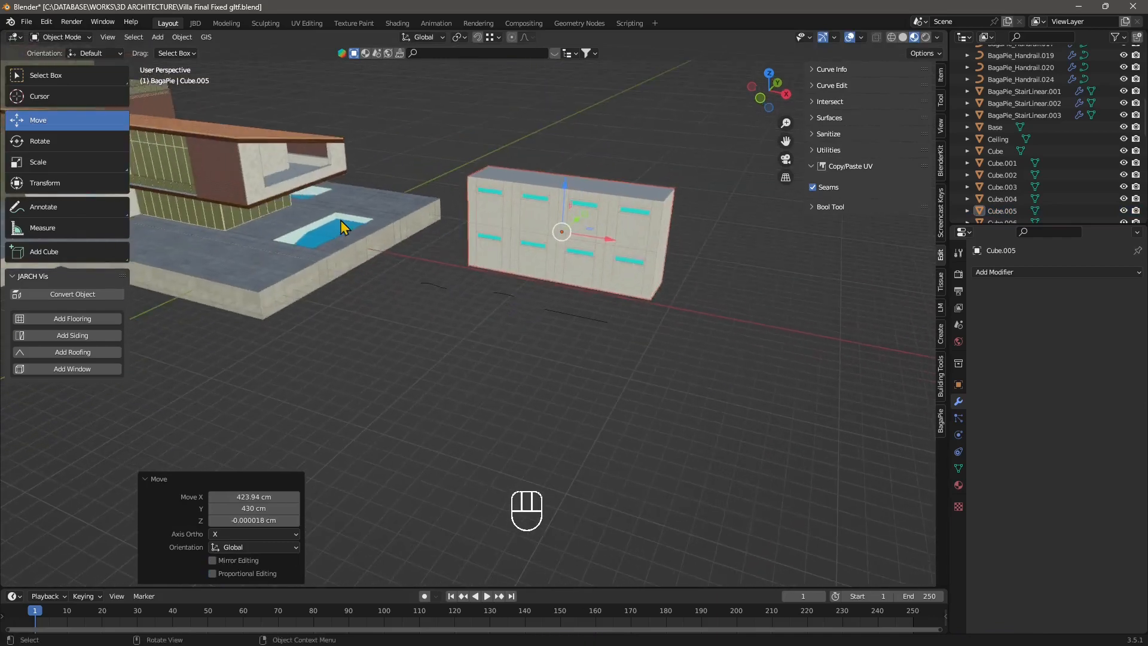
# - Compare the copied block with the original on the villa and with the curves in front of it, selecting the path
pyautogui.scroll(3, 542, 324)
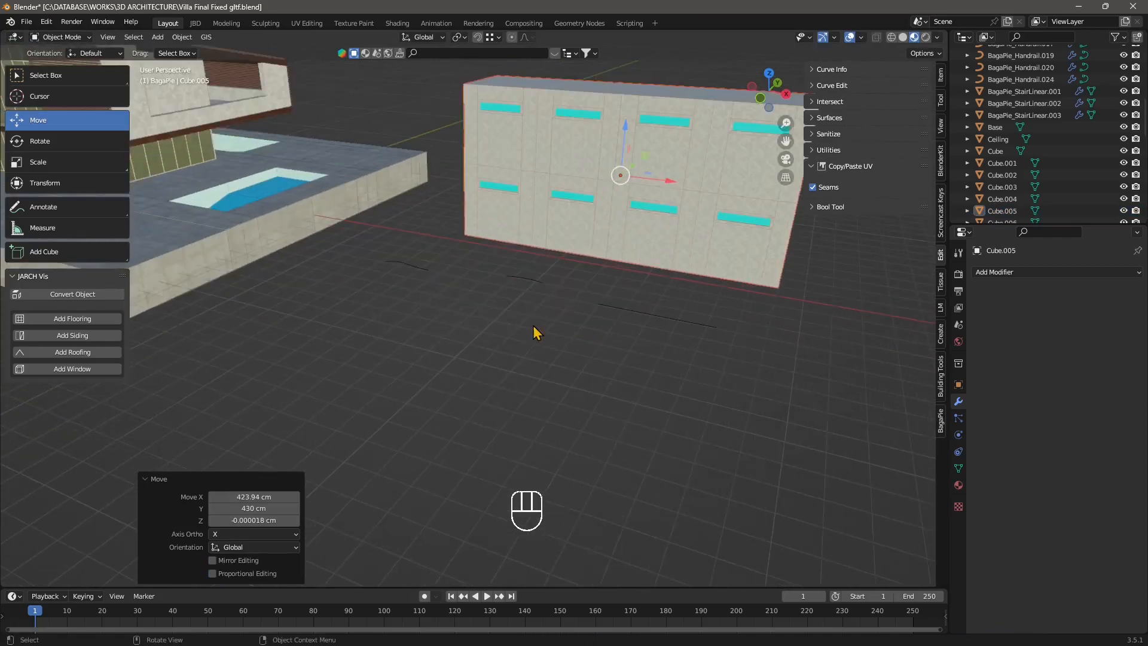
pyautogui.scroll(-5, 533, 325)
pyautogui.keyDown('shift'); pyautogui.moveTo(358, 304); pyautogui.dragTo(496, 321, button='middle'); pyautogui.keyUp('shift')
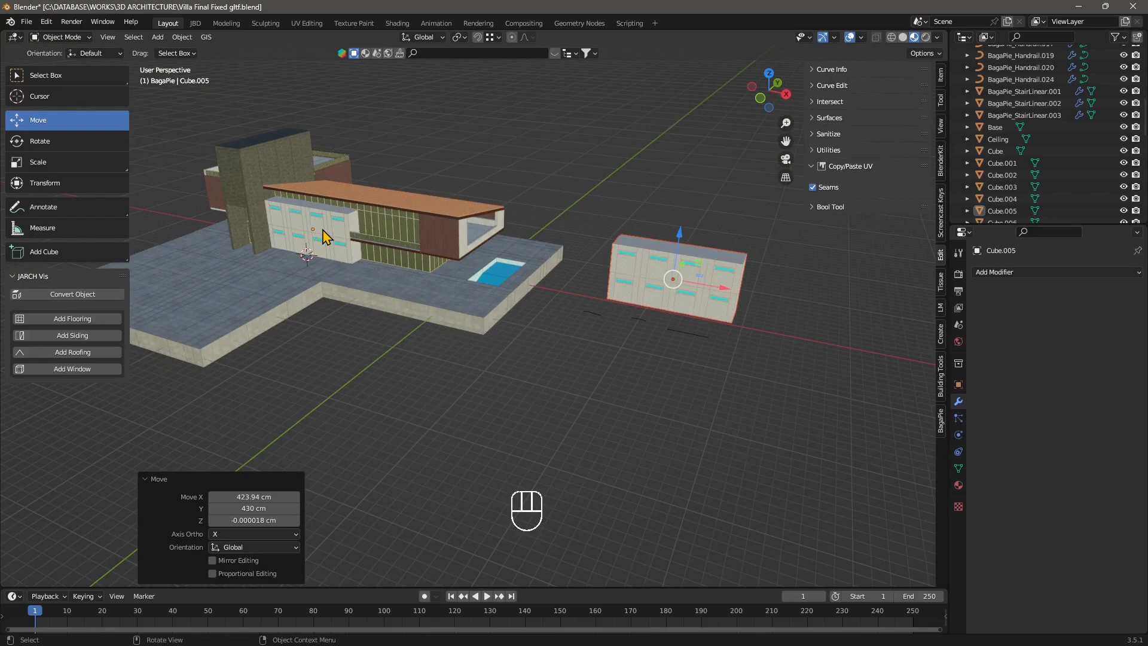
pyautogui.scroll(4, 746, 371)
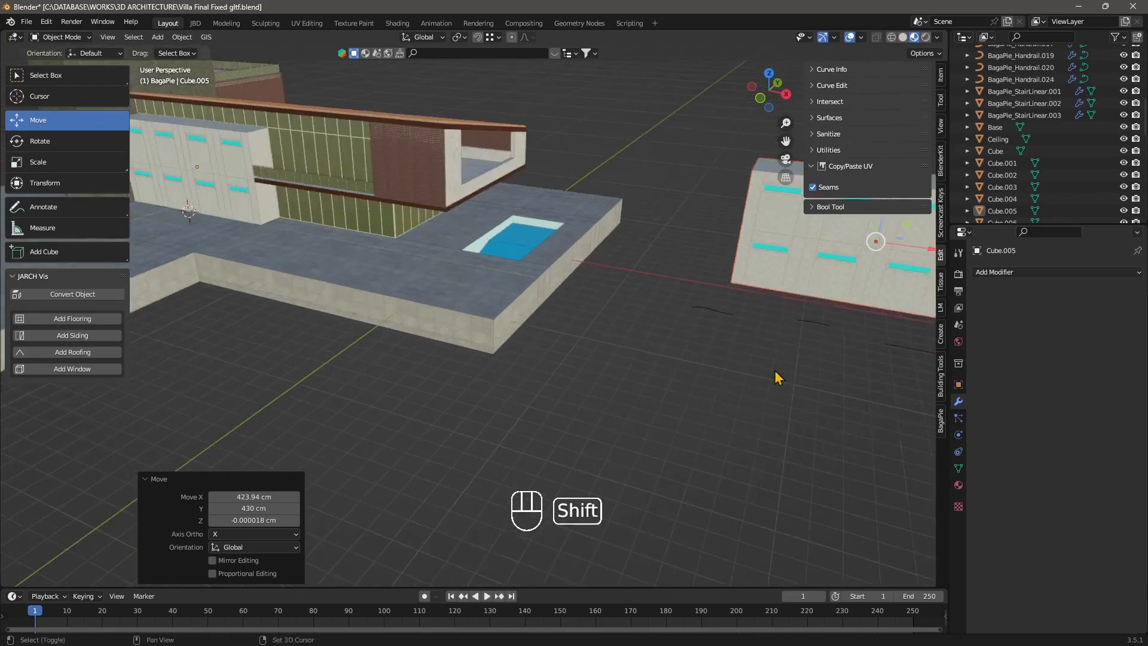
pyautogui.keyDown('shift'); pyautogui.moveTo(775, 371); pyautogui.dragTo(523, 375, button='middle'); pyautogui.keyUp('shift')
pyautogui.scroll(3, 513, 330)
pyautogui.click(514, 329)
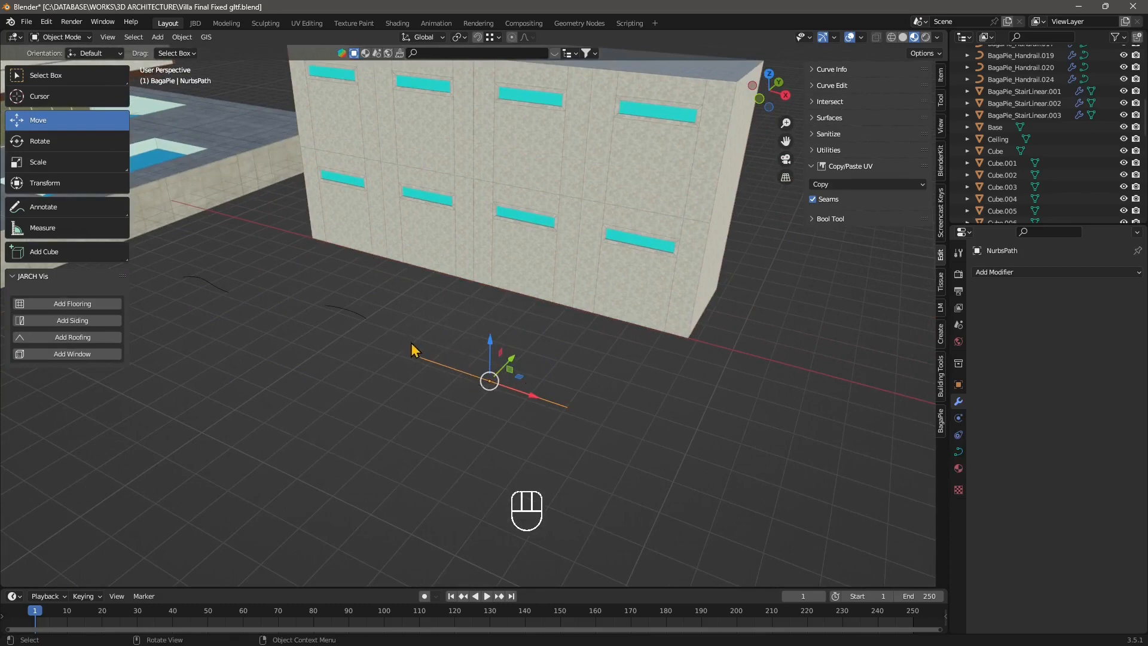
pyautogui.moveTo(413, 345); pyautogui.dragTo(414, 339, button='middle')
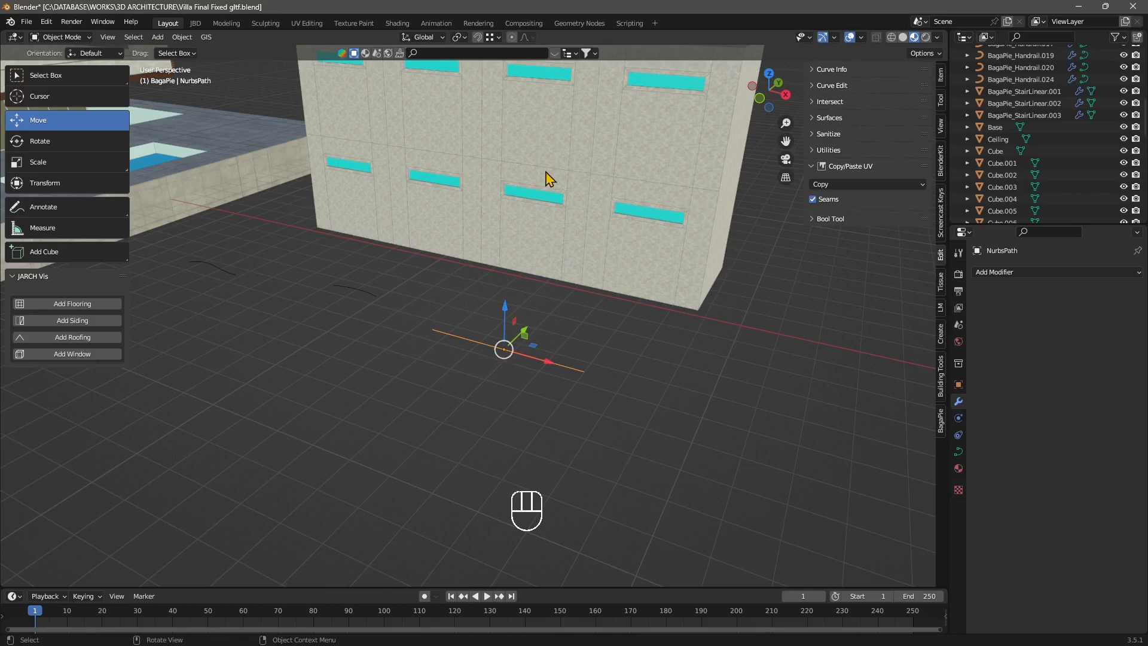
# - Enter Edit Mode on the path and move its first control point about 191 cm along negative Y
pyautogui.moveTo(476, 369); pyautogui.dragTo(456, 389, button='middle')
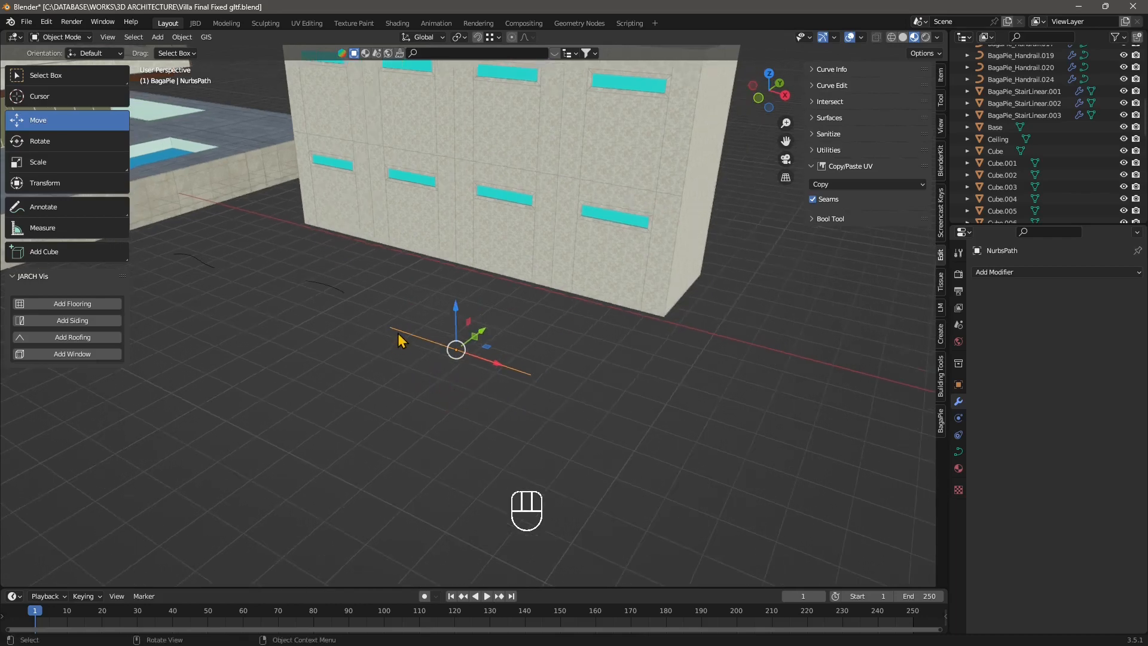
pyautogui.click(60, 37)
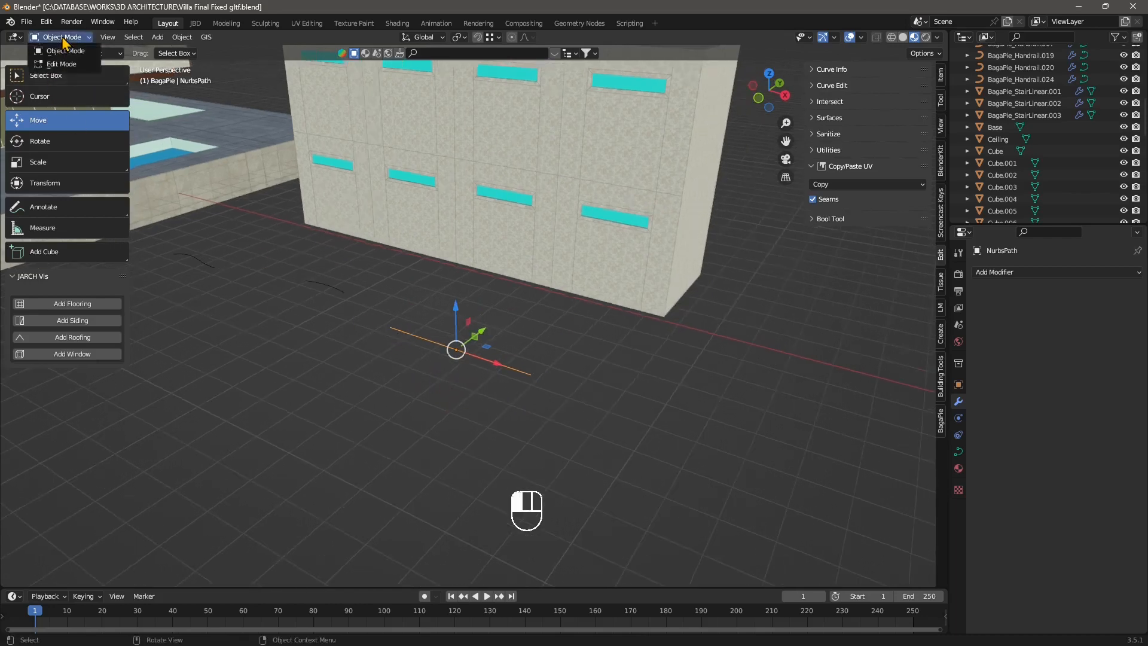
pyautogui.click(75, 67)
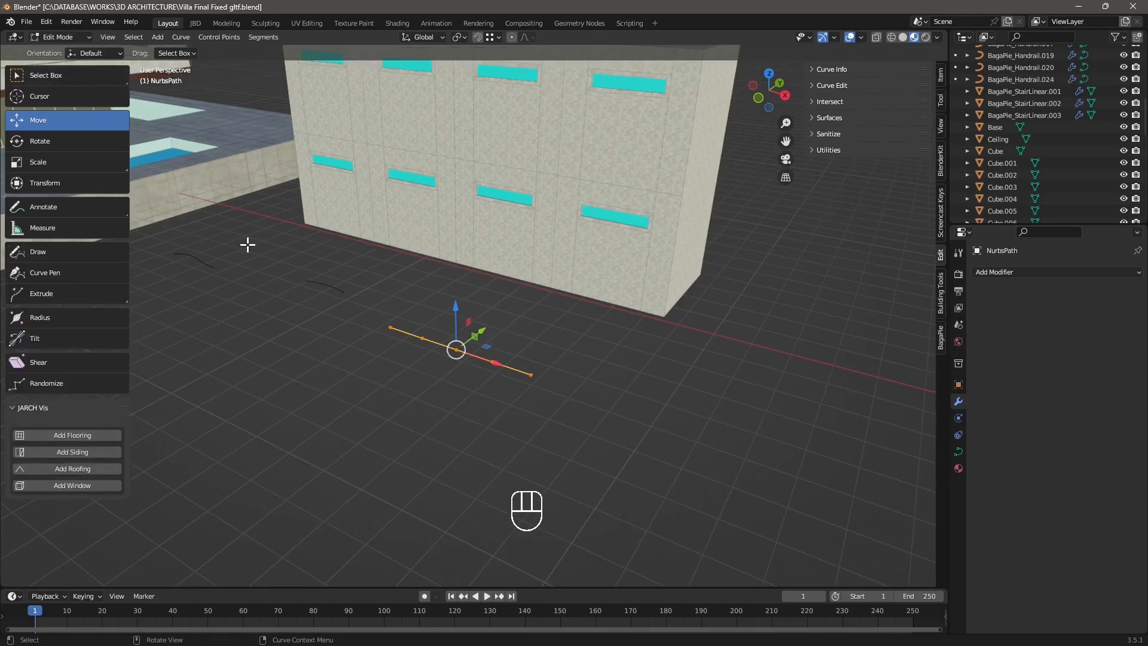
pyautogui.click(388, 326)
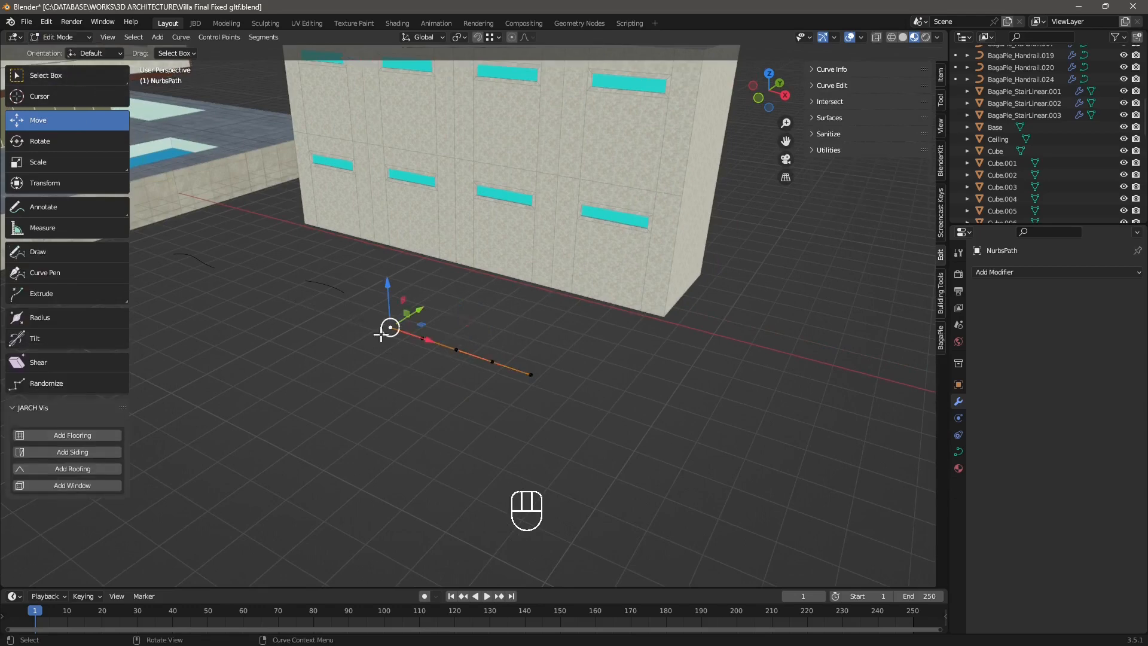
pyautogui.scroll(3, 394, 355)
pyautogui.keyDown('shift'); pyautogui.moveTo(394, 355); pyautogui.dragTo(515, 296, button='middle'); pyautogui.keyUp('shift')
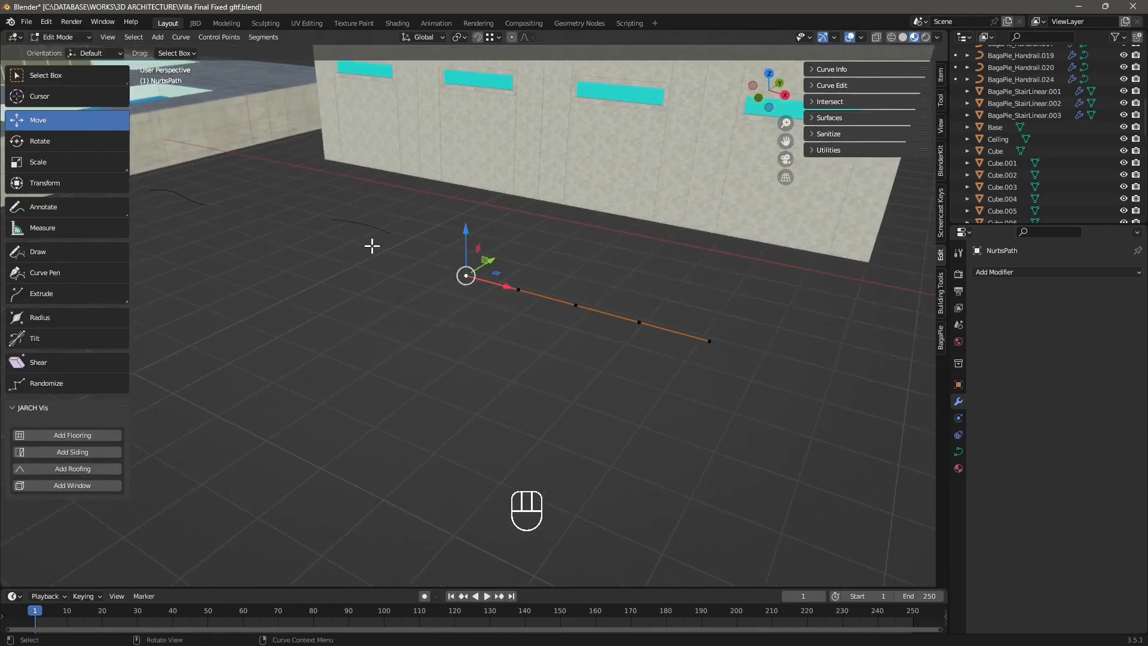
pyautogui.keyDown('shift'); pyautogui.moveTo(372, 246); pyautogui.dragTo(410, 323, button='middle'); pyautogui.keyUp('shift')
pyautogui.moveTo(479, 293); pyautogui.dragTo(402, 345)
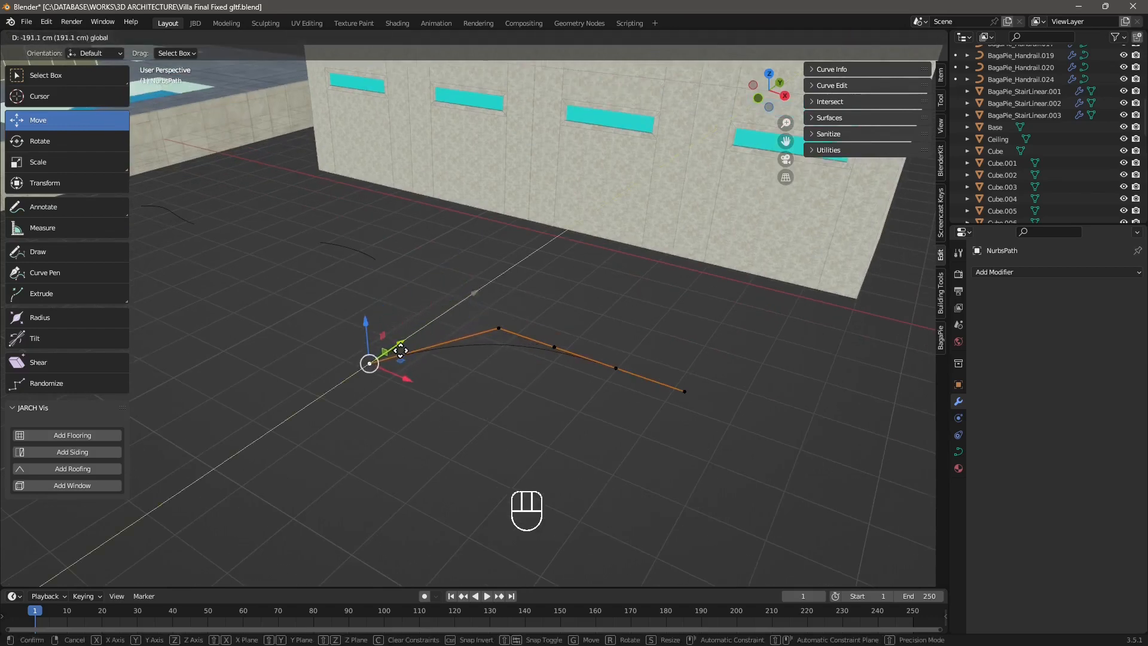
# - Move the path's middle control point about 54 cm along X and 73 cm up, and its last control point about 54 cm up
pyautogui.click(553, 345)
pyautogui.moveTo(573, 334); pyautogui.dragTo(610, 299)
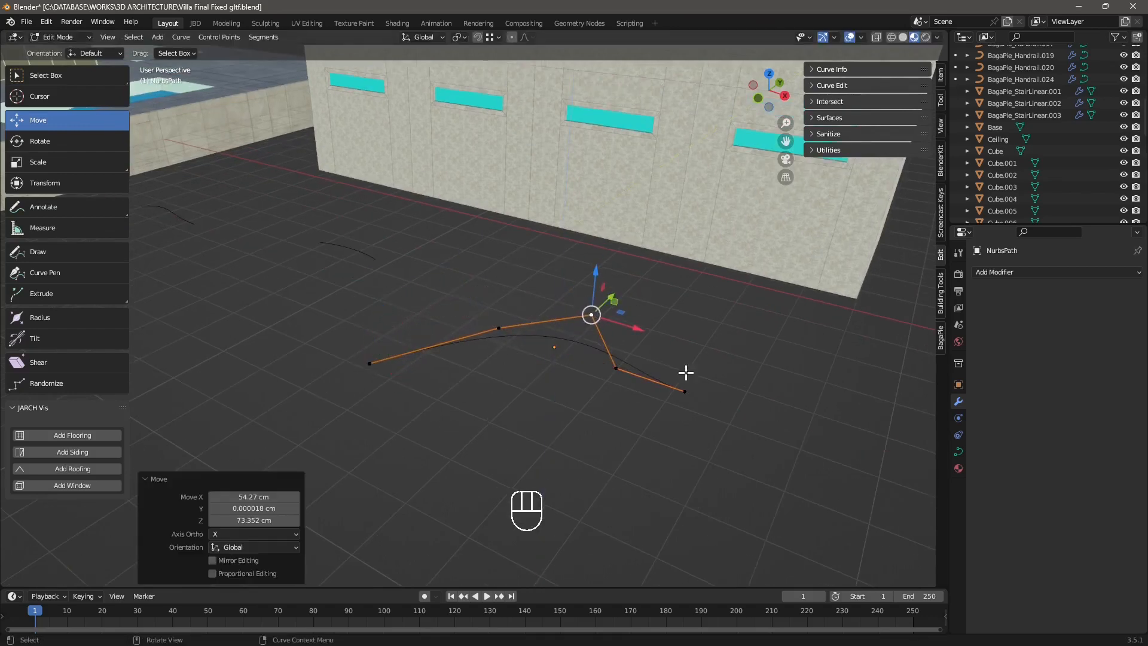
pyautogui.click(684, 391)
pyautogui.moveTo(706, 378); pyautogui.dragTo(702, 347)
pyautogui.scroll(5, 603, 379)
pyautogui.moveTo(602, 379); pyautogui.dragTo(539, 331, button='middle')
pyautogui.scroll(-3, 536, 332)
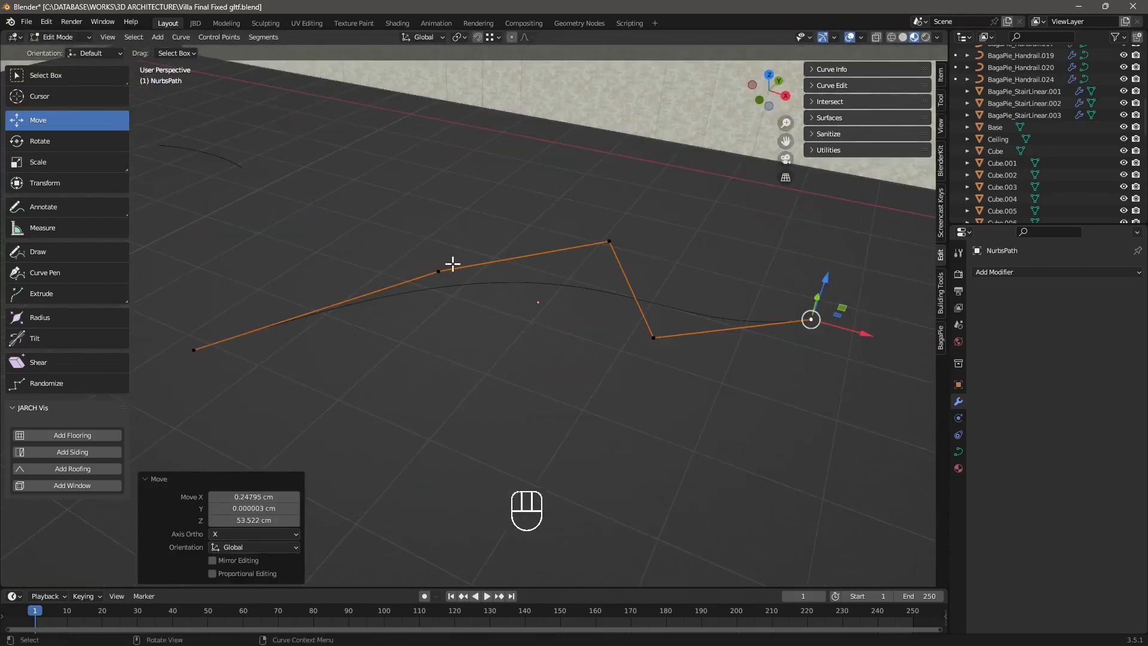
pyautogui.scroll(-6, 738, 369)
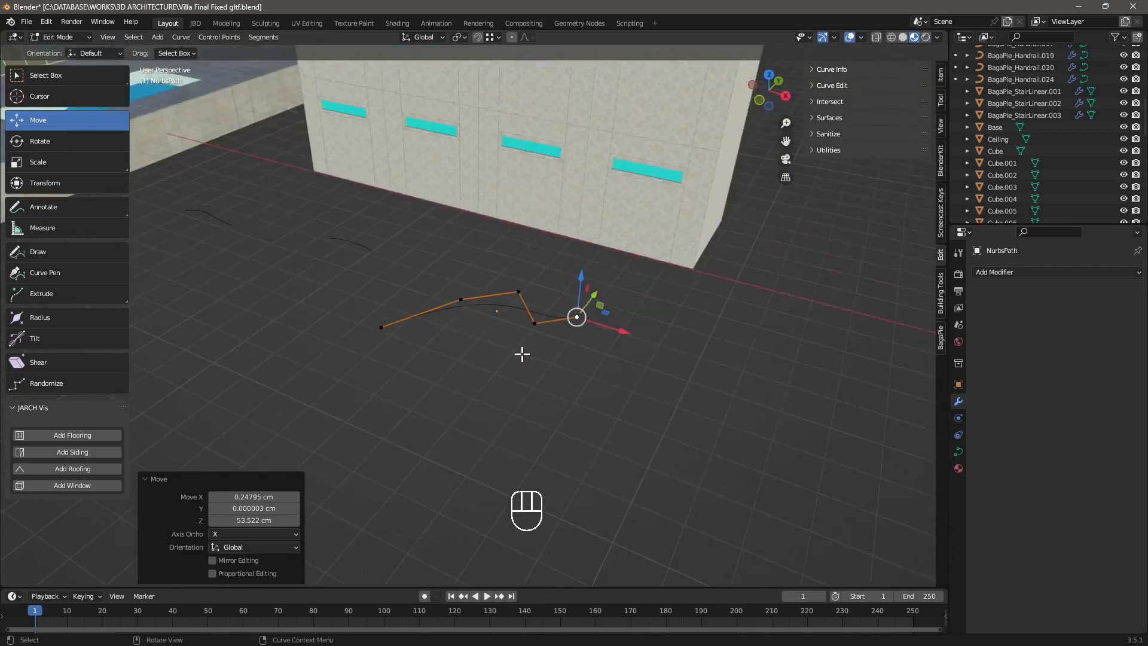
pyautogui.scroll(3, 643, 317)
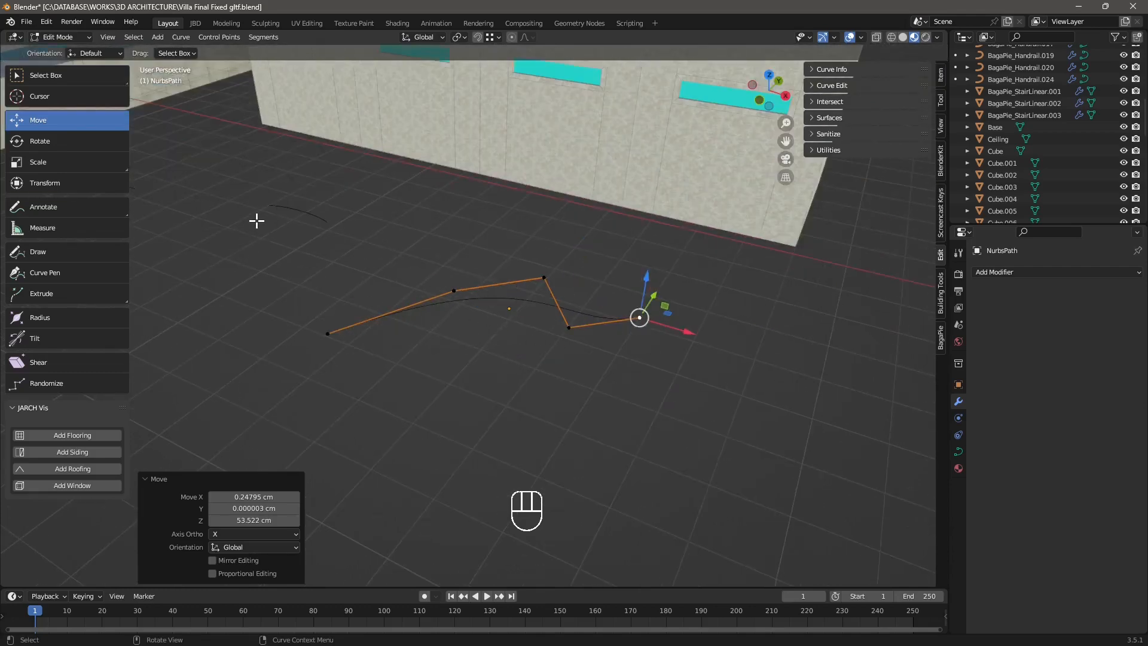
# - Select all of the path's control points and set their spline type to Poly
pyautogui.moveTo(256, 221); pyautogui.dragTo(719, 420)
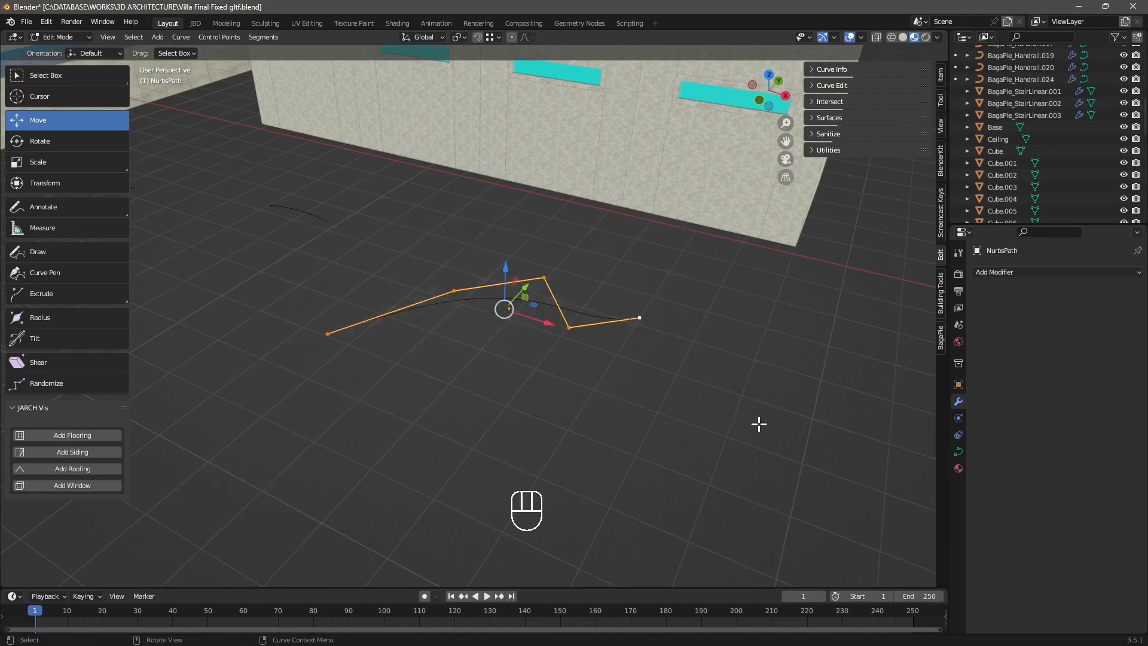
pyautogui.rightClick(453, 293)
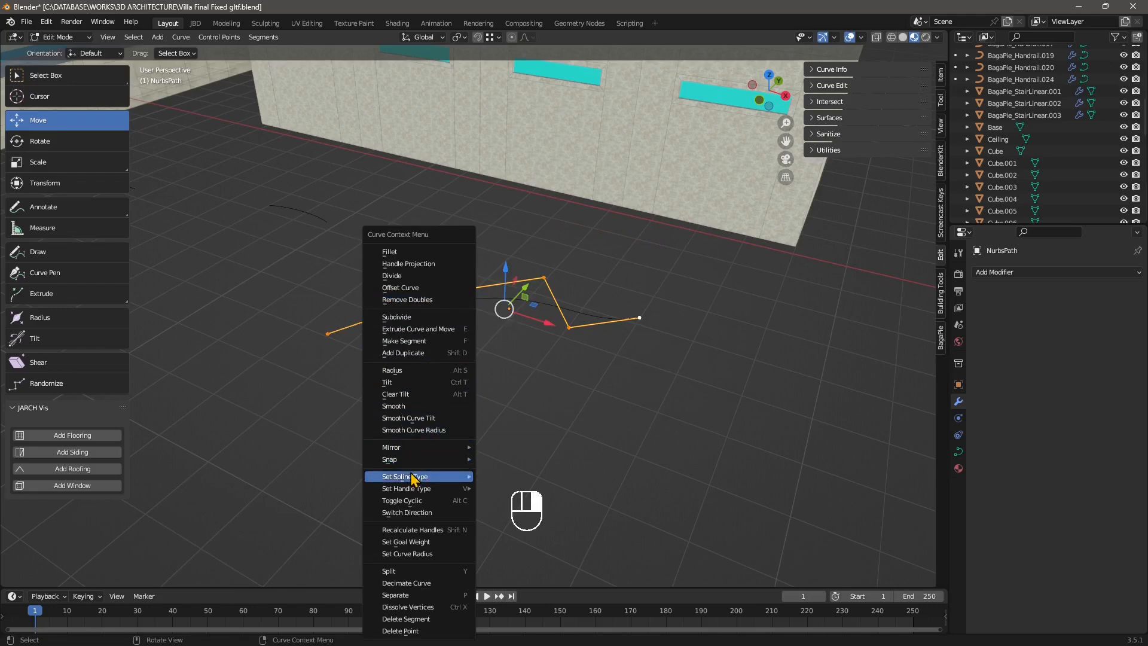
pyautogui.moveTo(407, 481)
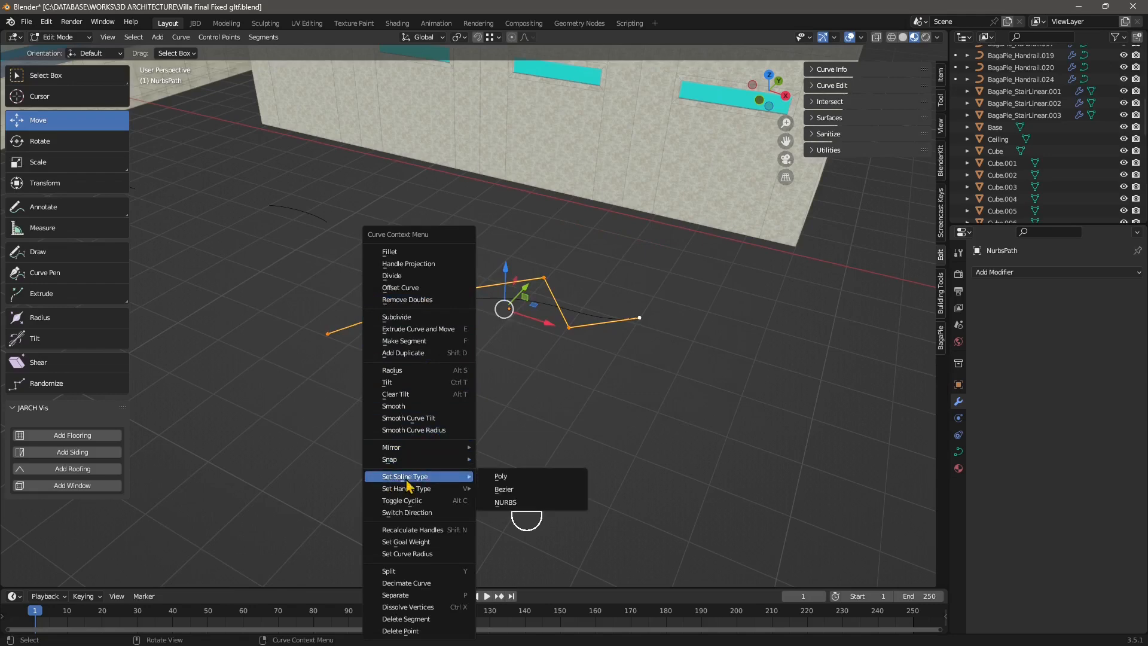
pyautogui.click(499, 477)
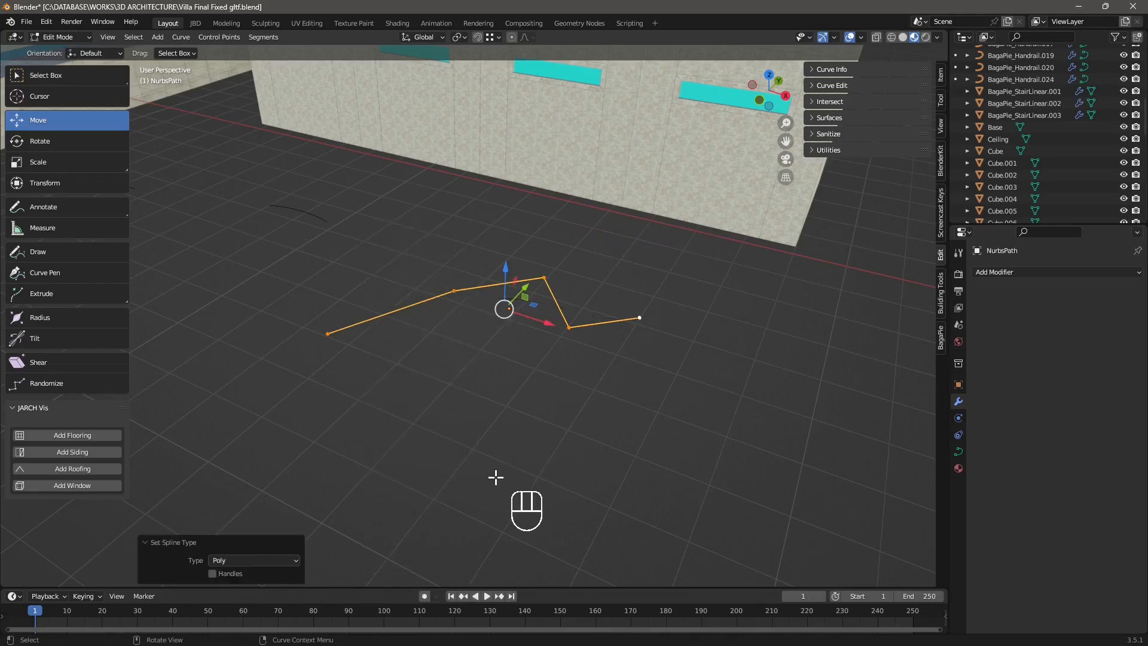
# - Turn on snapping and snap the path's first control point onto the rear bottom corner at the copied block's shaded end
pyautogui.click(327, 334)
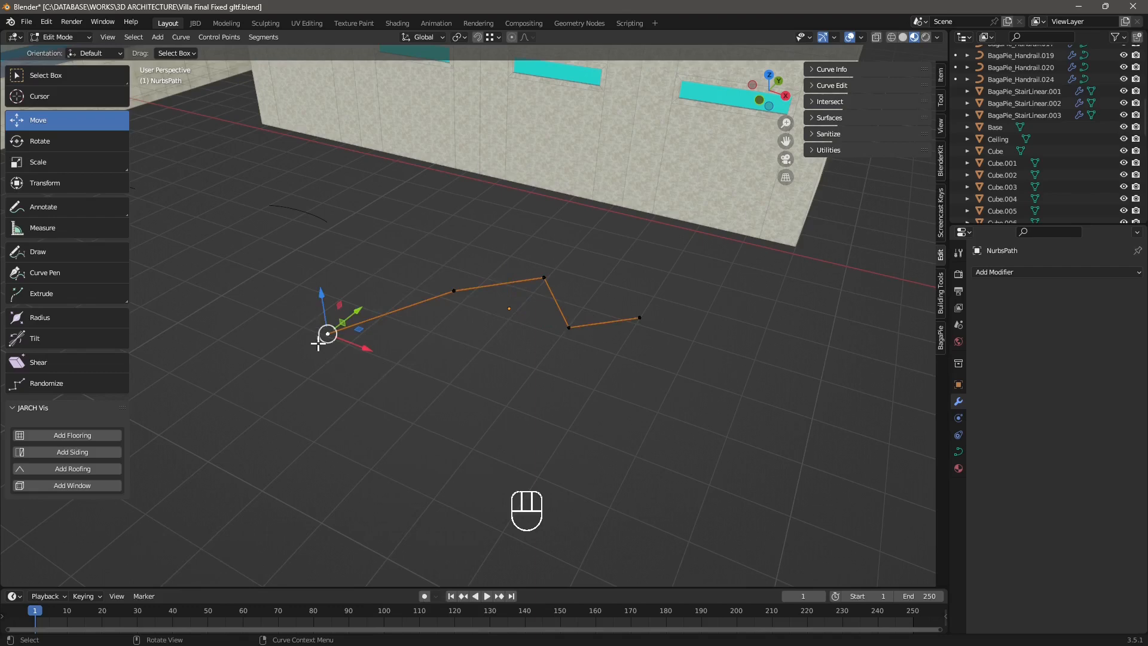
pyautogui.keyDown('shift'); pyautogui.moveTo(395, 352); pyautogui.dragTo(556, 408, button='middle'); pyautogui.keyUp('shift')
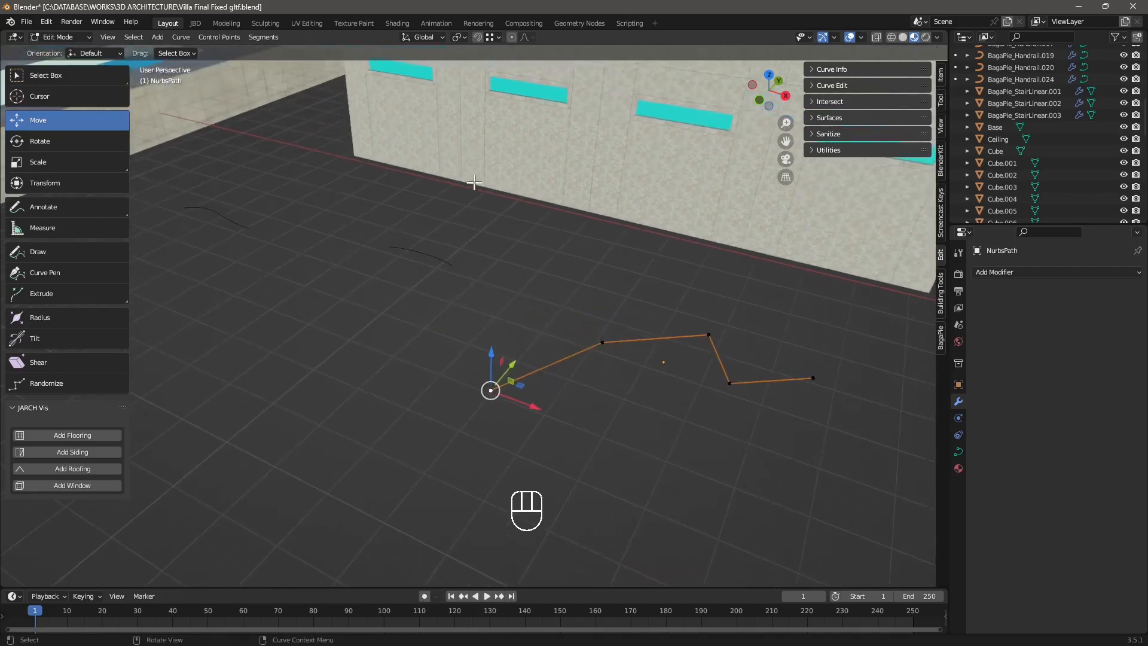
pyautogui.moveTo(411, 379); pyautogui.dragTo(511, 387, button='middle')
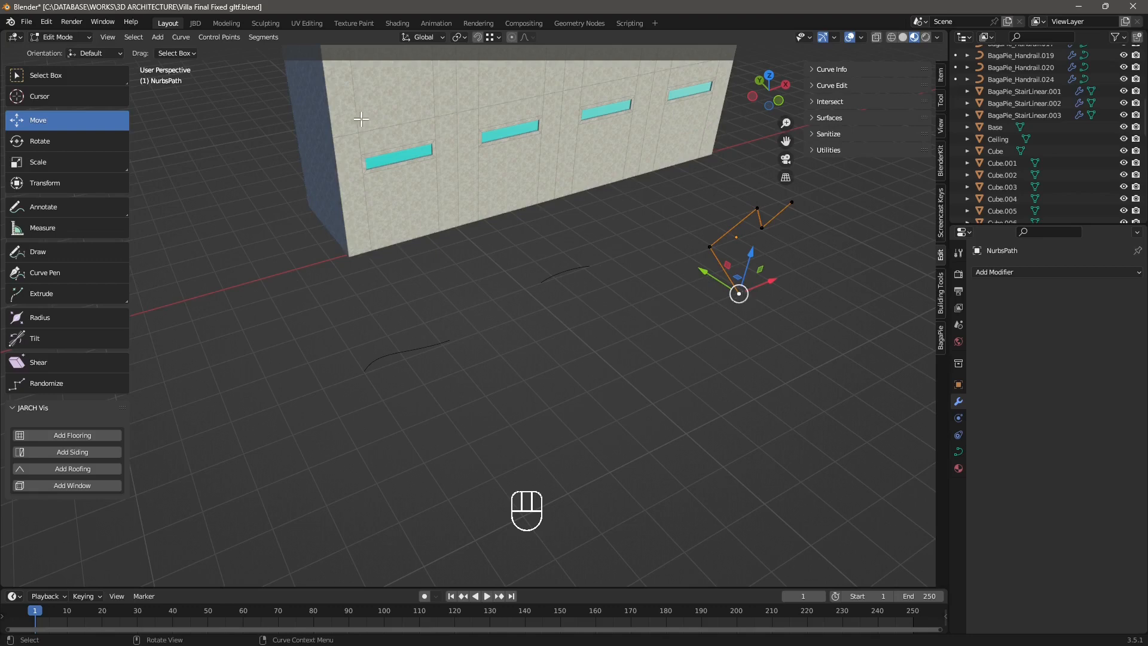
pyautogui.click(491, 38)
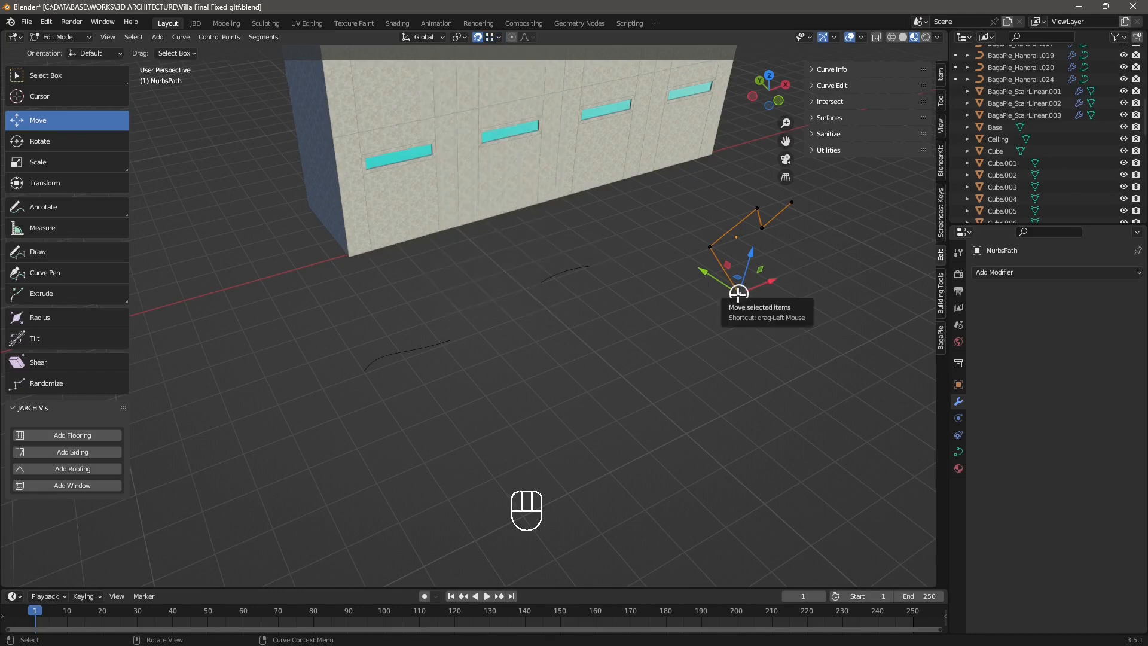
pyautogui.moveTo(739, 293); pyautogui.dragTo(306, 206)
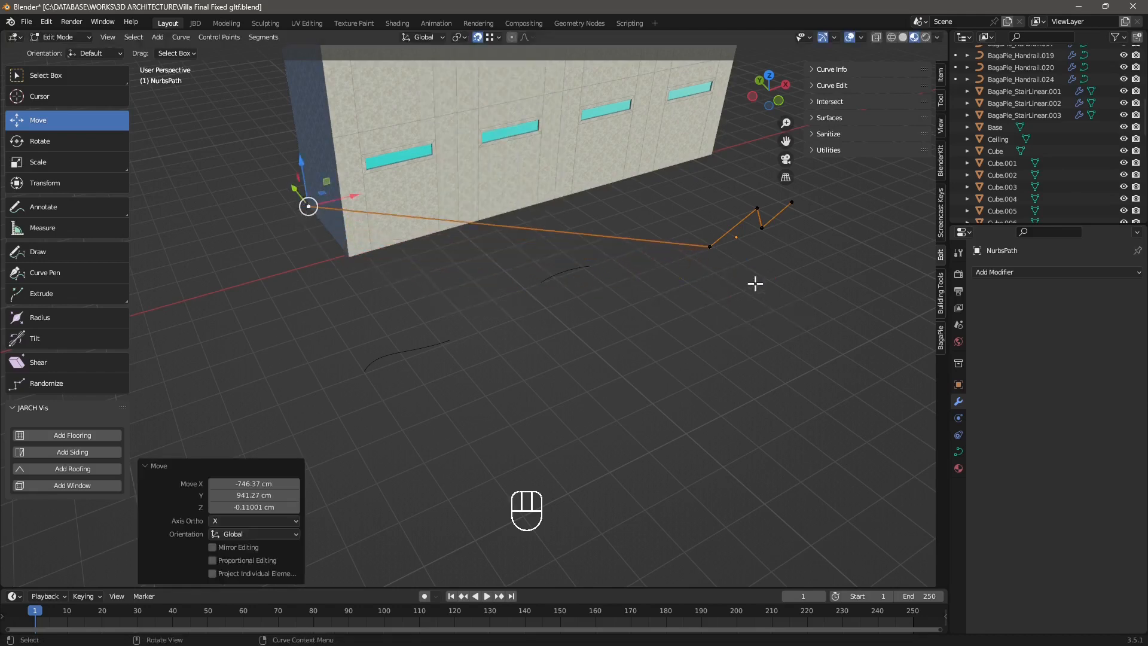
# - Snap the path's second, third and fourth control points onto the block's remaining bottom corners, following its base outline
pyautogui.click(709, 246)
pyautogui.moveTo(710, 246); pyautogui.dragTo(350, 256)
pyautogui.keyDown('shift'); pyautogui.moveTo(771, 317); pyautogui.dragTo(558, 330, button='middle'); pyautogui.keyUp('shift')
pyautogui.click(388, 246)
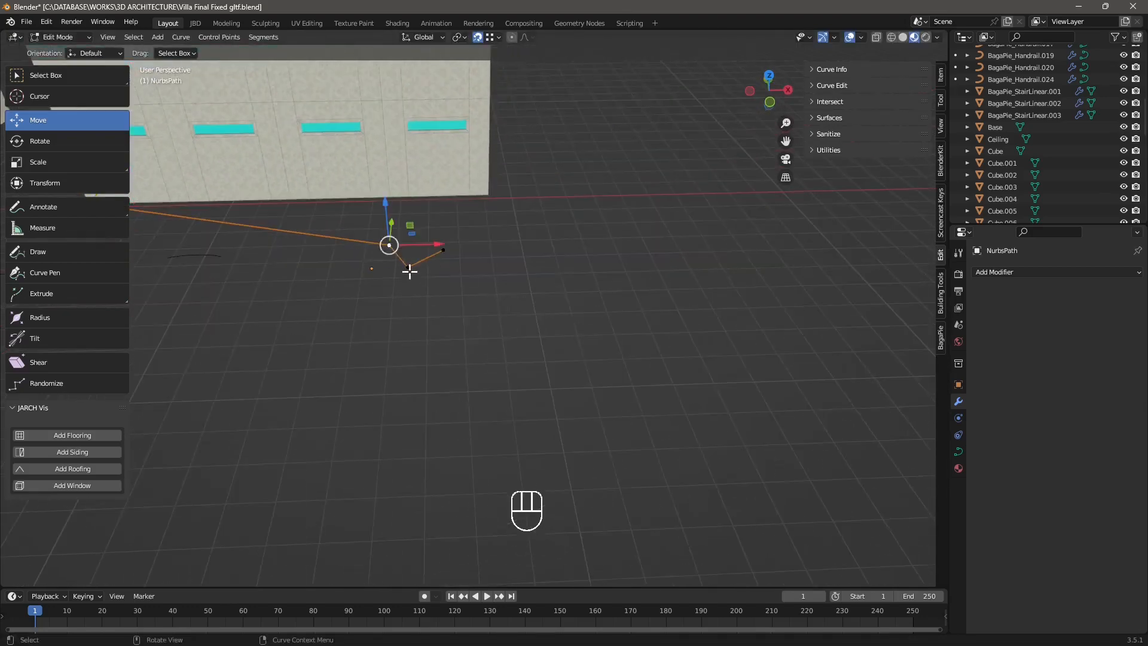
pyautogui.moveTo(388, 245); pyautogui.dragTo(488, 194)
pyautogui.moveTo(558, 277); pyautogui.dragTo(525, 315, button='middle')
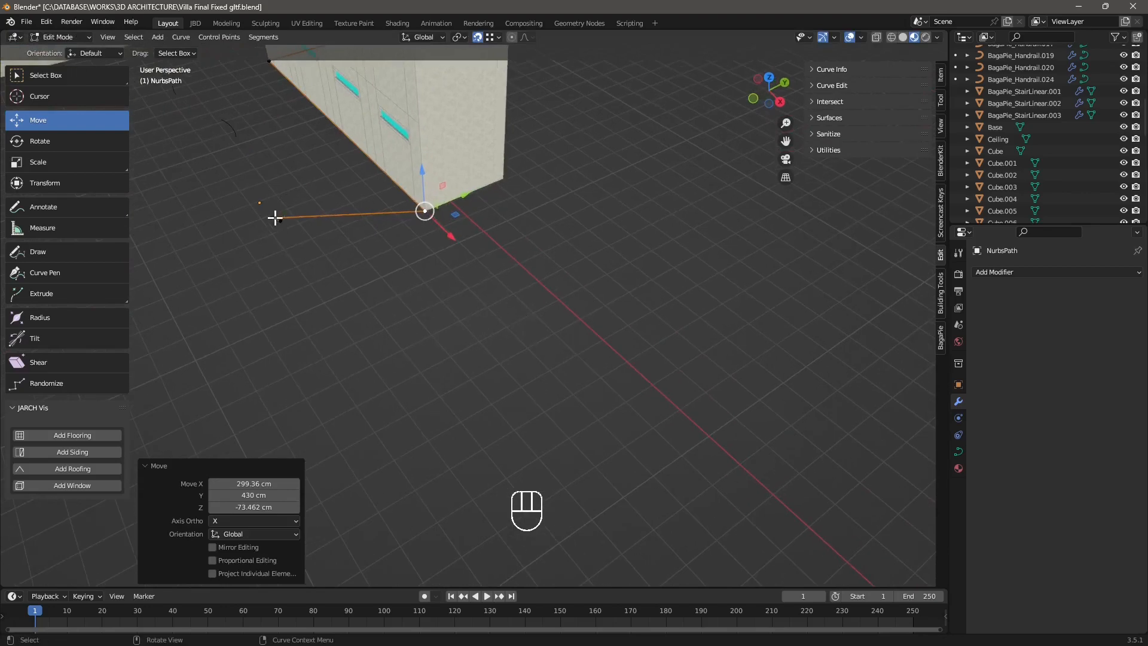
pyautogui.click(273, 216)
pyautogui.moveTo(272, 218); pyautogui.dragTo(502, 177)
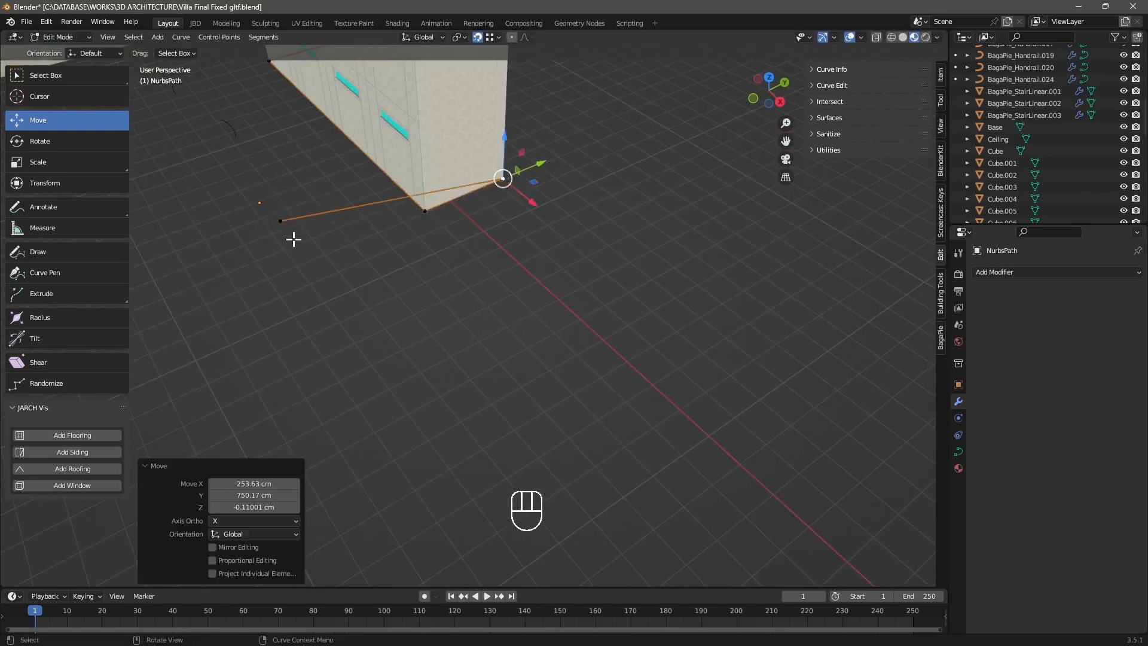
# - Delete the path's leftover fifth control point and return to Object Mode
pyautogui.click(280, 220)
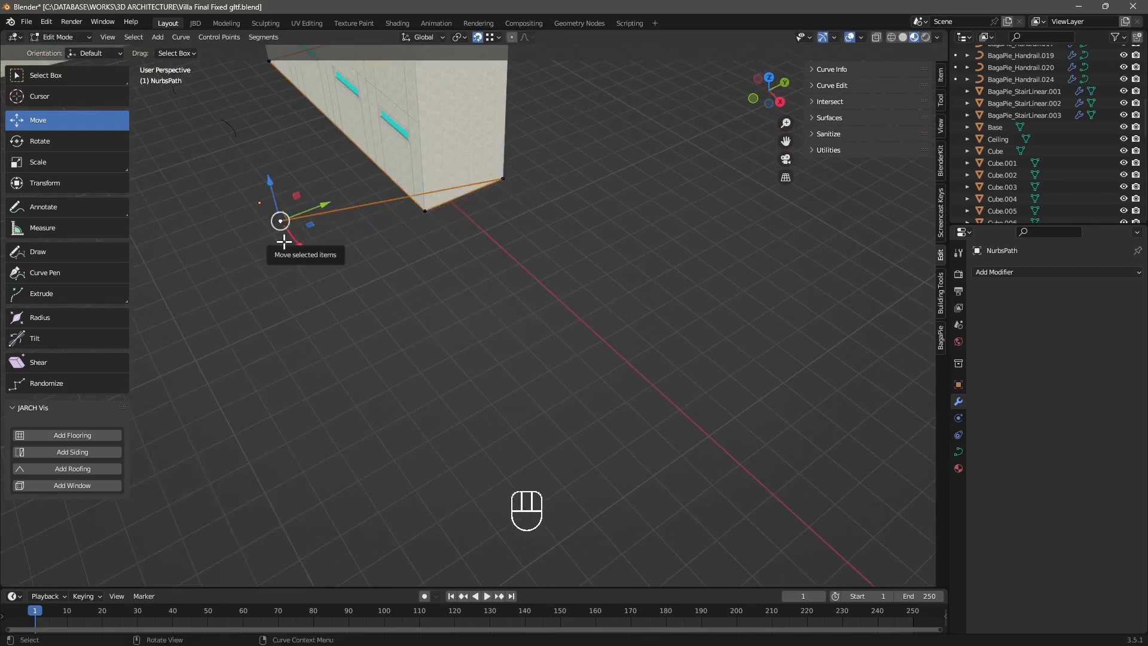
pyautogui.press('x')
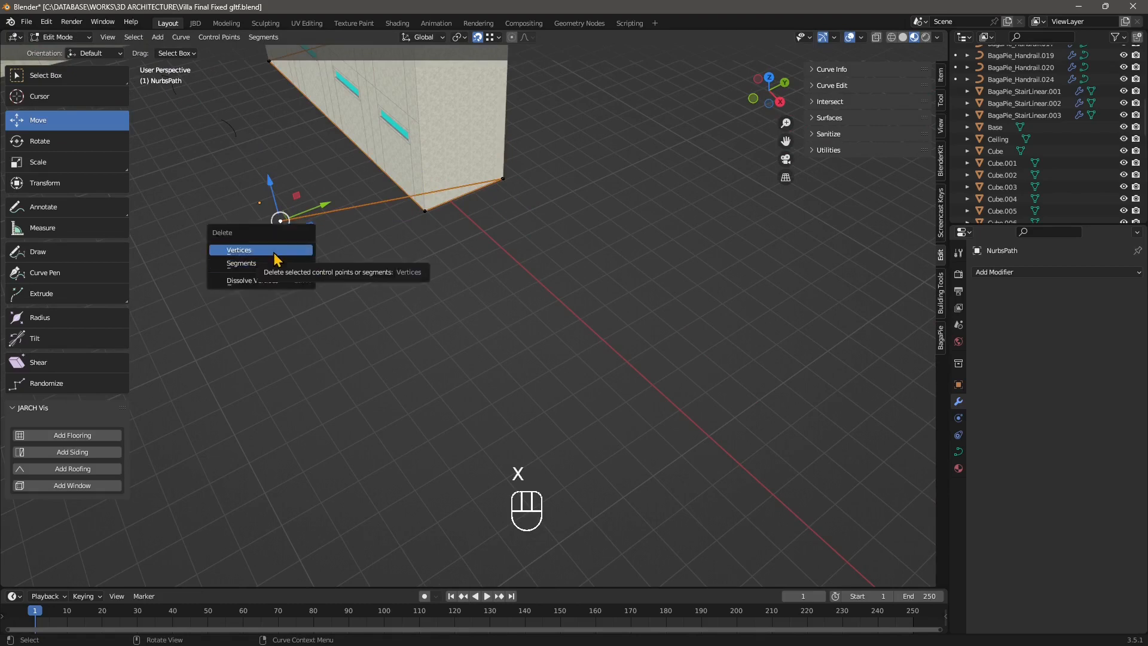
pyautogui.click(264, 251)
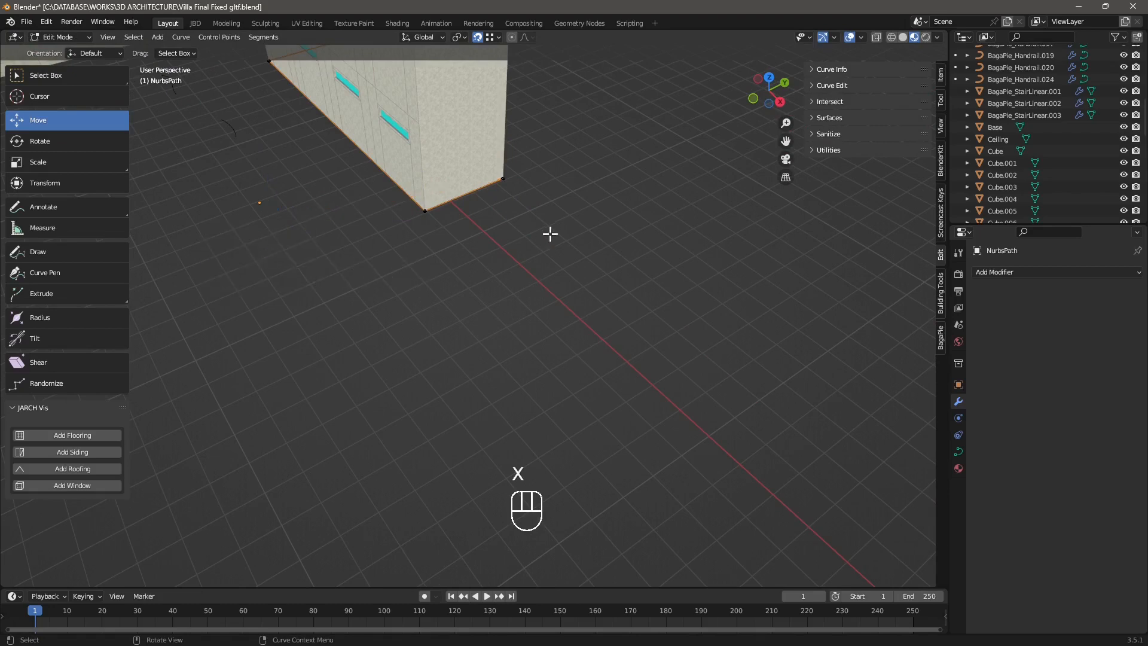
pyautogui.moveTo(548, 233); pyautogui.dragTo(598, 263, button='middle')
pyautogui.keyDown('shift'); pyautogui.moveTo(526, 269); pyautogui.dragTo(478, 311, button='middle'); pyautogui.keyUp('shift')
pyautogui.moveTo(424, 293); pyautogui.dragTo(492, 290, button='middle')
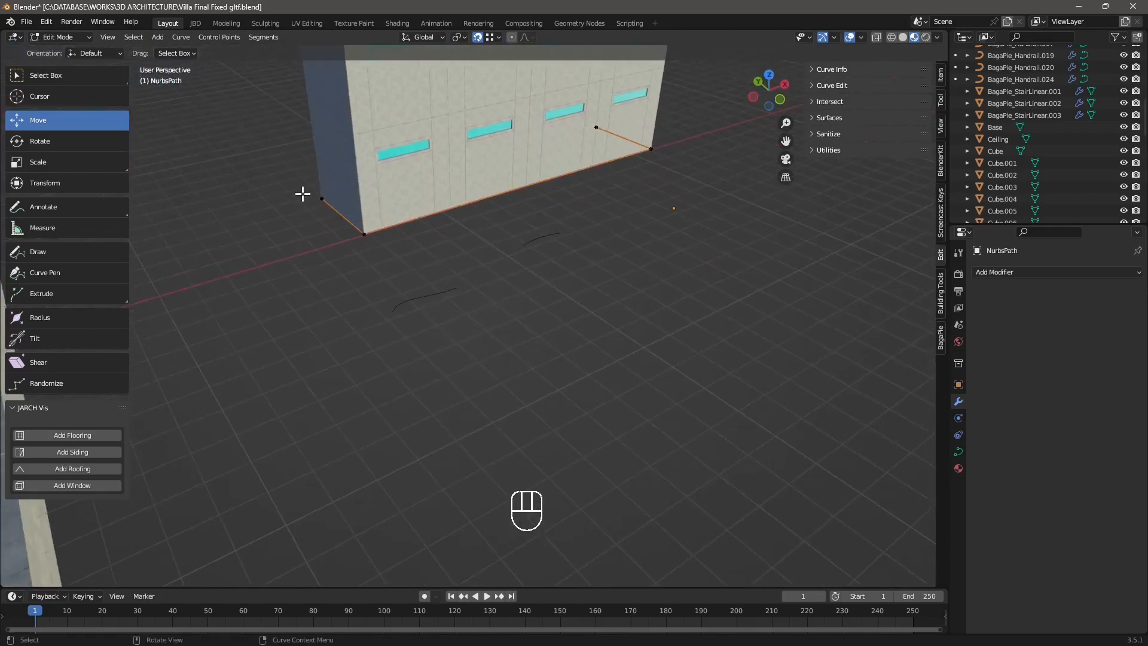
pyautogui.click(58, 38)
pyautogui.click(56, 50)
# - Try to select the path running around the block's base directly in the viewport
pyautogui.click(377, 235)
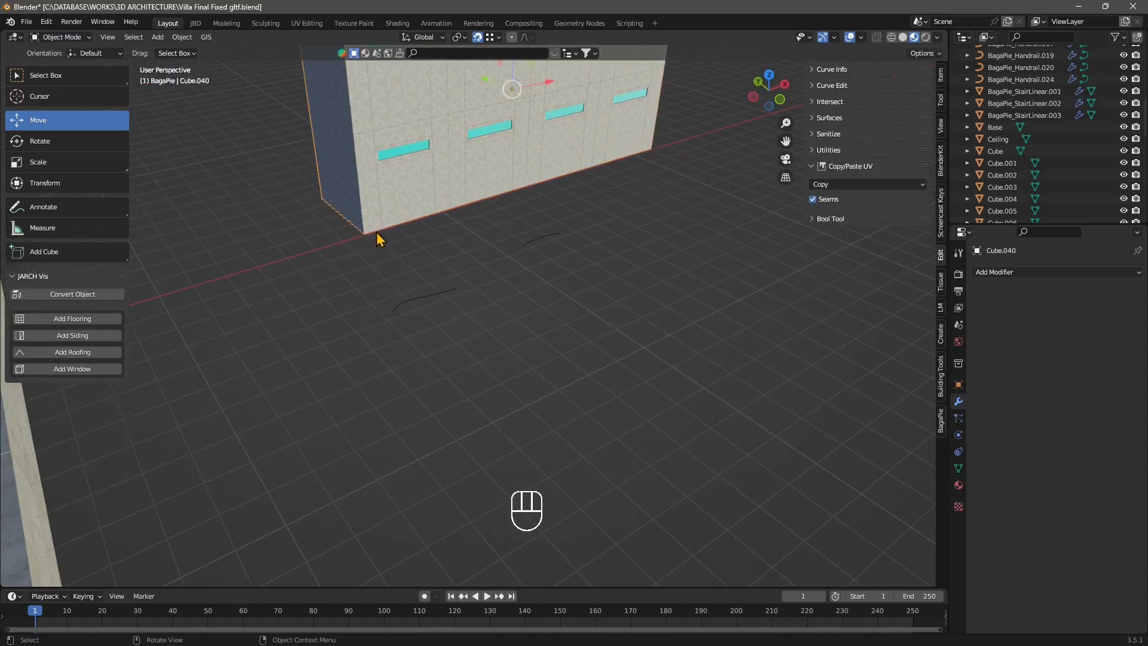
pyautogui.click(367, 231)
pyautogui.moveTo(277, 166); pyautogui.dragTo(371, 223)
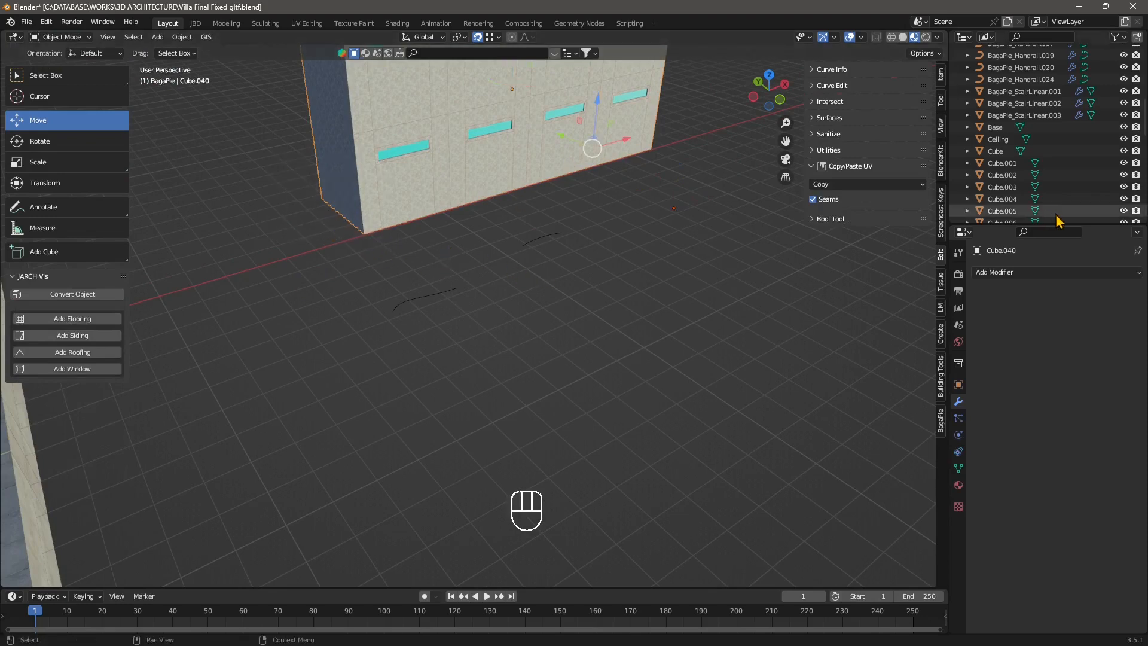
pyautogui.scroll(-5, 1124, 113)
pyautogui.moveTo(1146, 134); pyautogui.dragTo(1145, 60)
pyautogui.scroll(-1, 602, 213)
pyautogui.moveTo(613, 219); pyautogui.dragTo(598, 223, button='middle')
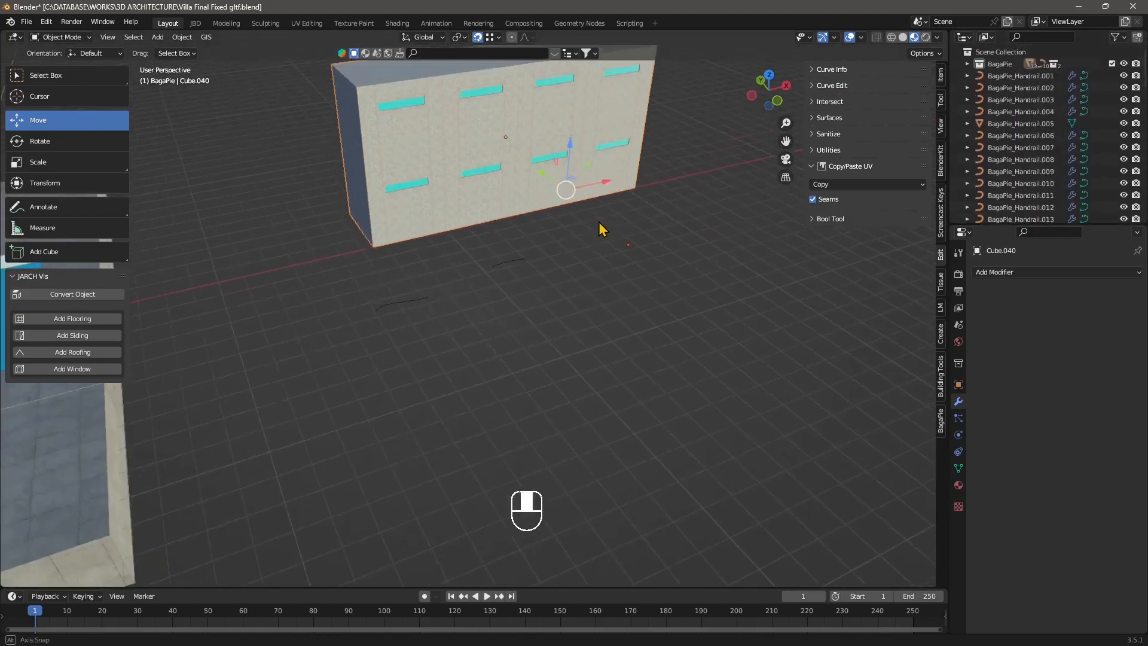
pyautogui.click(532, 199)
pyautogui.scroll(2, 463, 228)
pyautogui.moveTo(355, 252); pyautogui.dragTo(371, 203, button='middle')
pyautogui.click(366, 122)
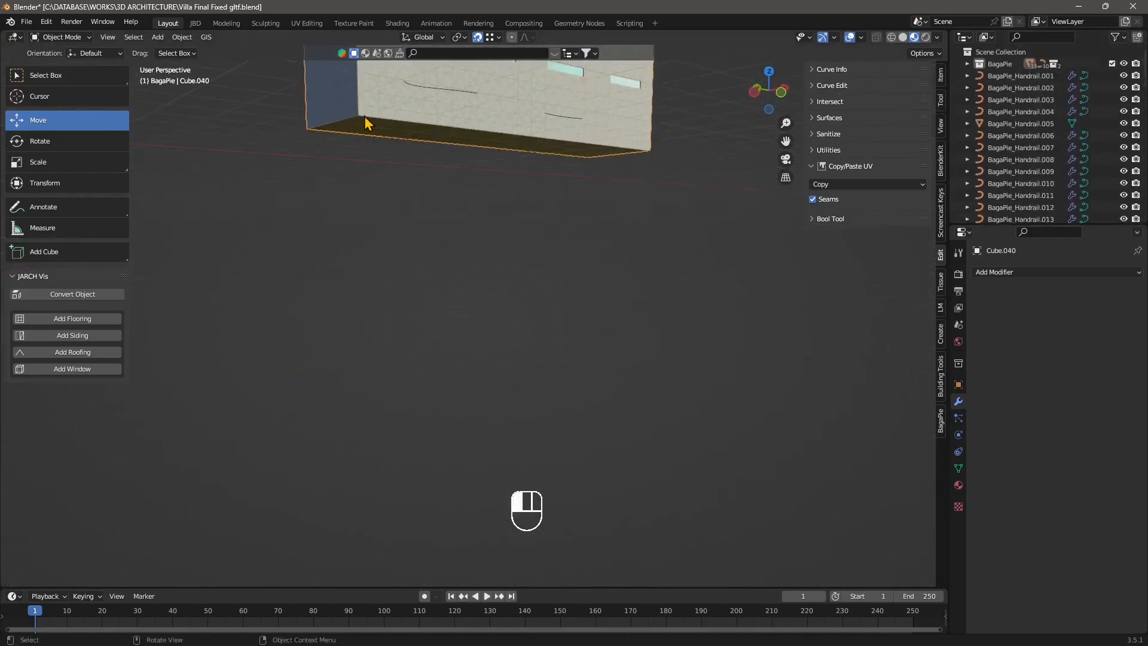
pyautogui.moveTo(250, 98); pyautogui.dragTo(699, 199)
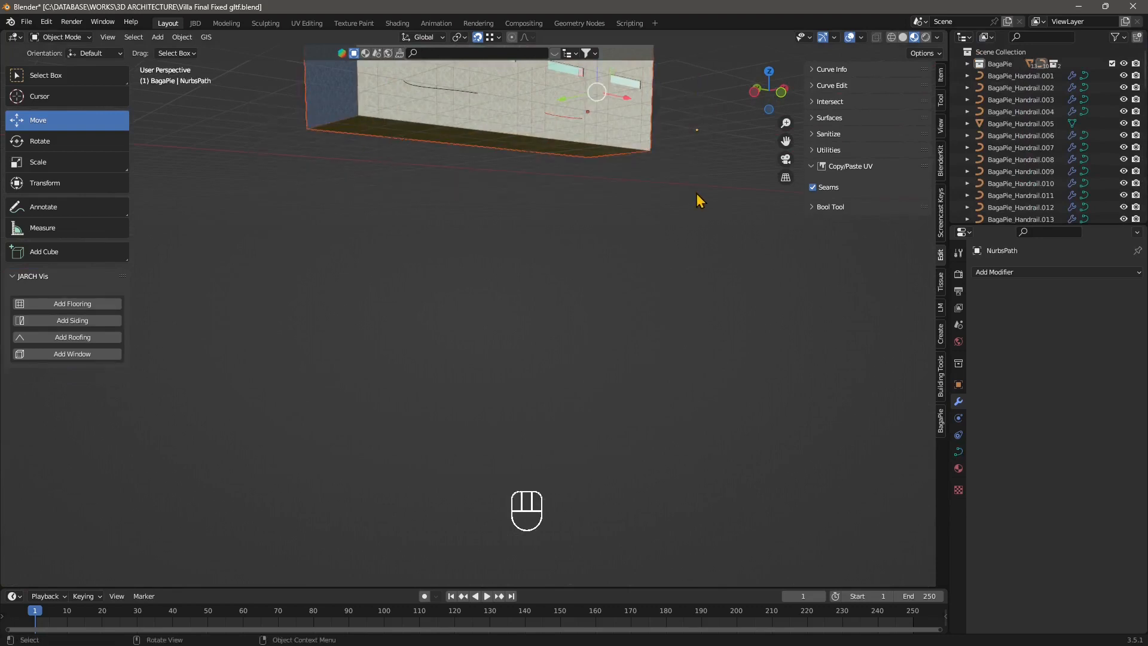
pyautogui.moveTo(242, 97); pyautogui.dragTo(705, 232)
# - Expand the BagaPie collection and select the NurbsPath object in it
pyautogui.moveTo(1143, 78)
pyautogui.mouseDown()
pyautogui.moveTo(1145, 212)
pyautogui.moveTo(1146, 65)
pyautogui.mouseUp()
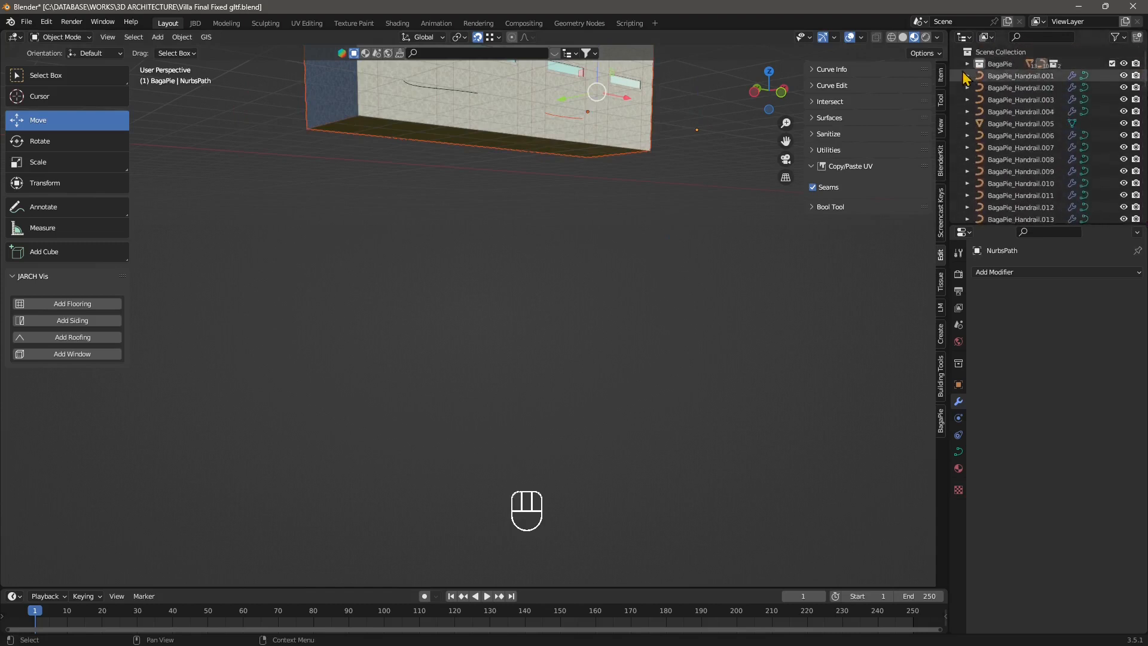
pyautogui.click(967, 64)
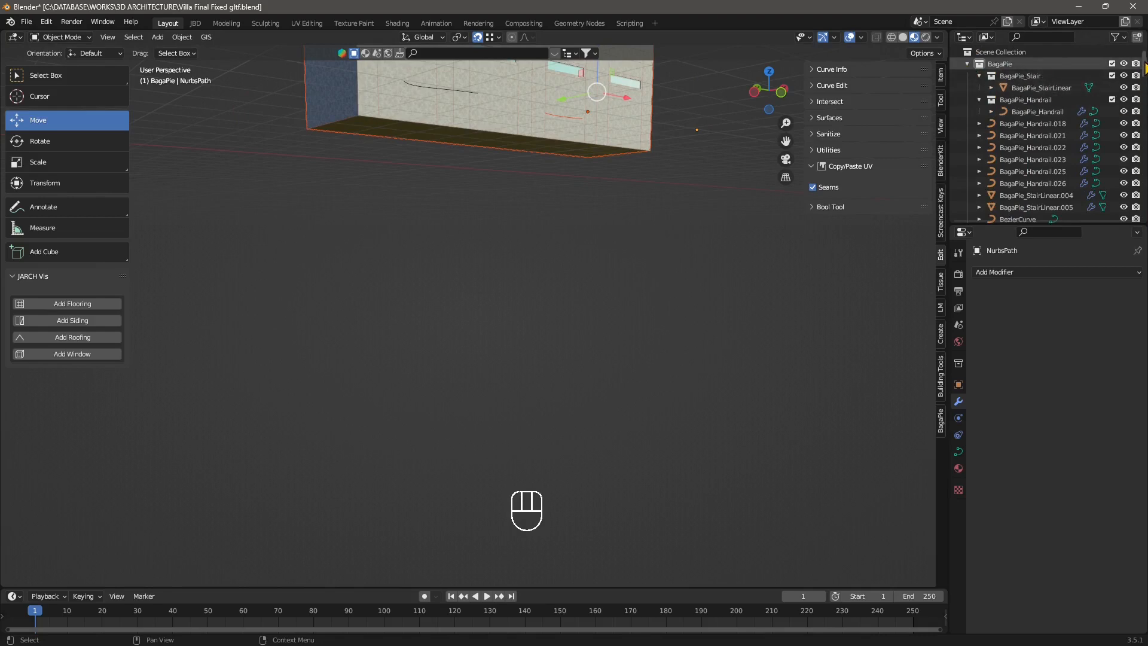
pyautogui.scroll(-5, 1145, 68)
pyautogui.click(1029, 117)
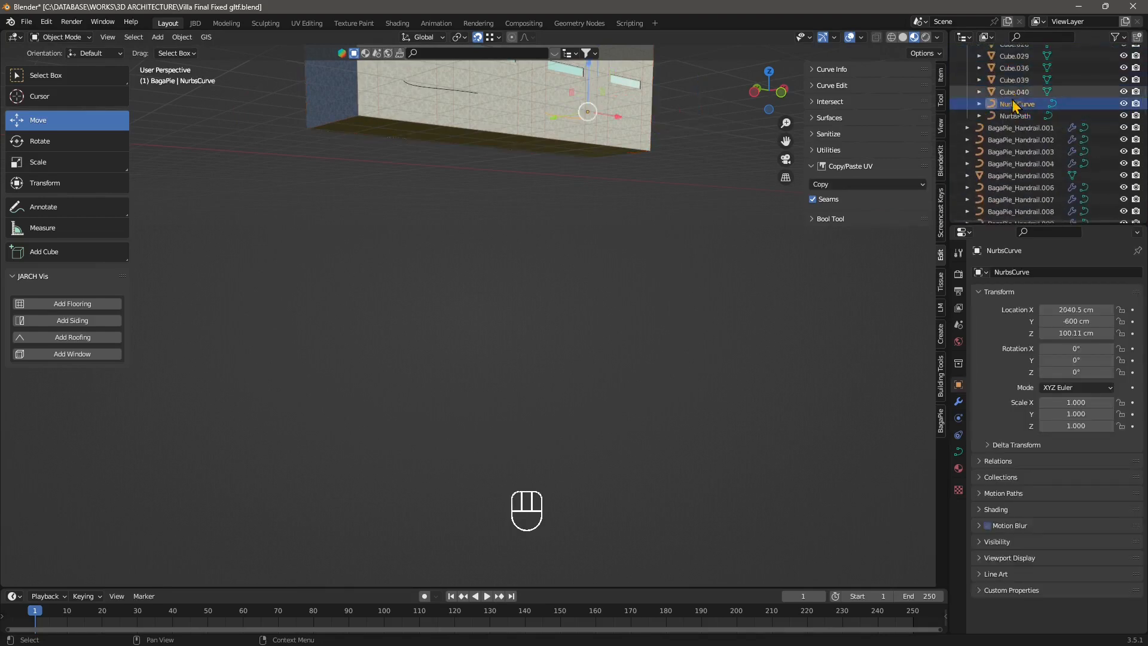
pyautogui.moveTo(645, 221); pyautogui.dragTo(616, 245, button='middle')
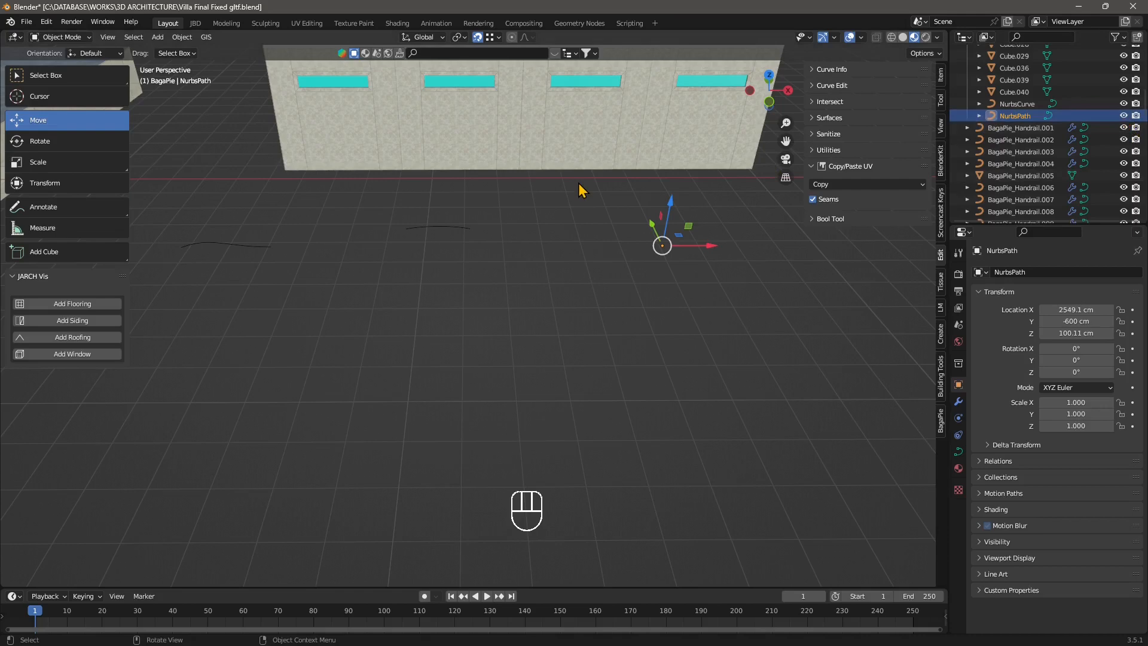
# - Rename the NurbsPath object in the BagaPie collection as Path
pyautogui.moveTo(584, 257); pyautogui.dragTo(562, 233, button='middle')
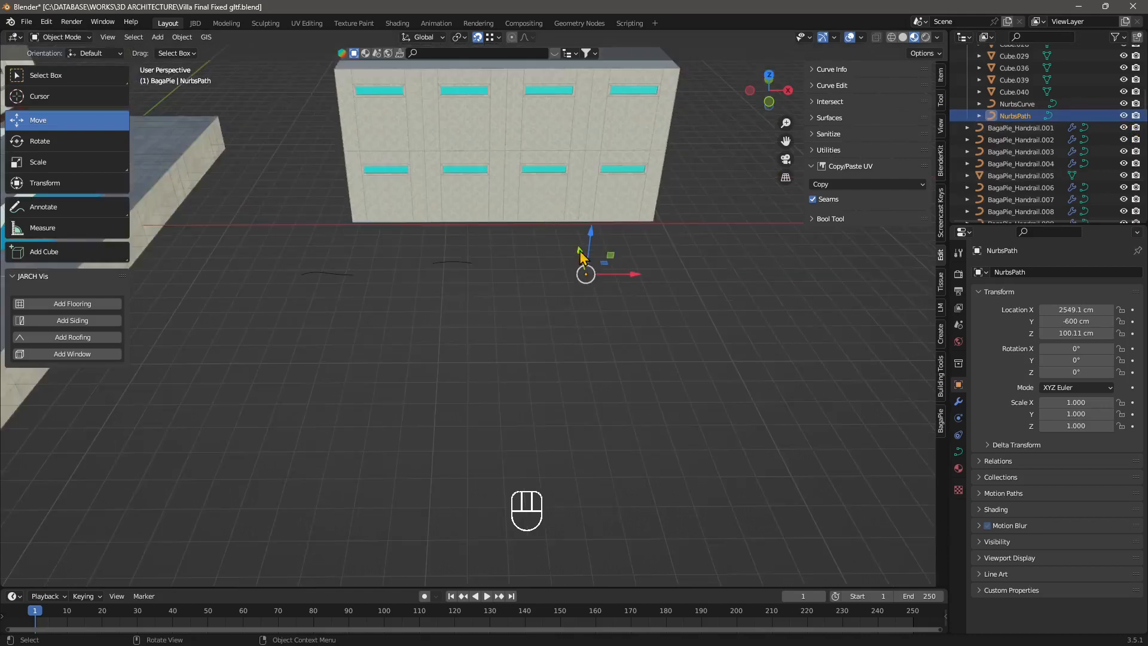
pyautogui.moveTo(580, 257); pyautogui.dragTo(592, 295)
pyautogui.hotkey('ctrl', 'z')
pyautogui.doubleClick(1009, 116)
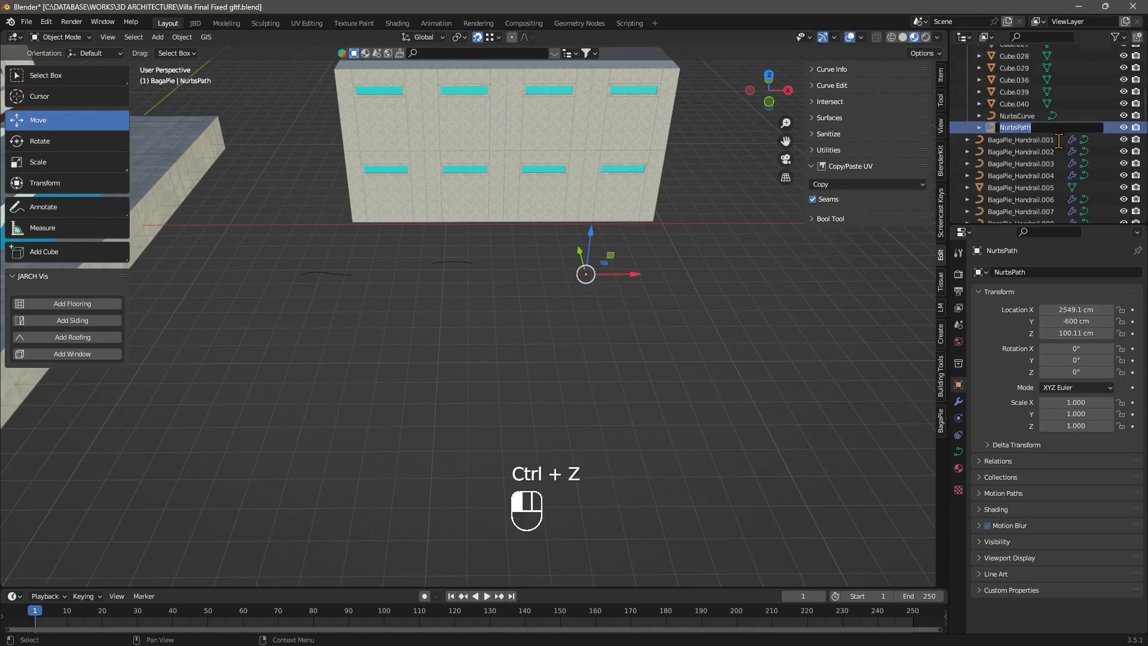
pyautogui.write('Path')
pyautogui.press('Return')
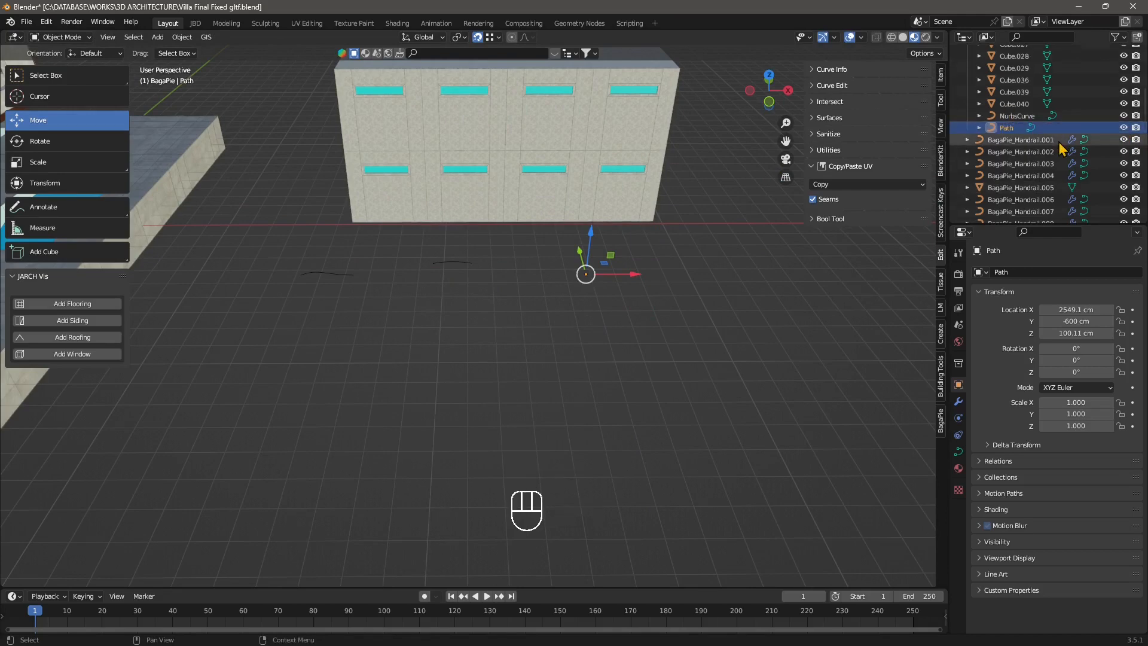
# - Switch the Path curve's shape to 2D and open its geometry settings
pyautogui.click(959, 451)
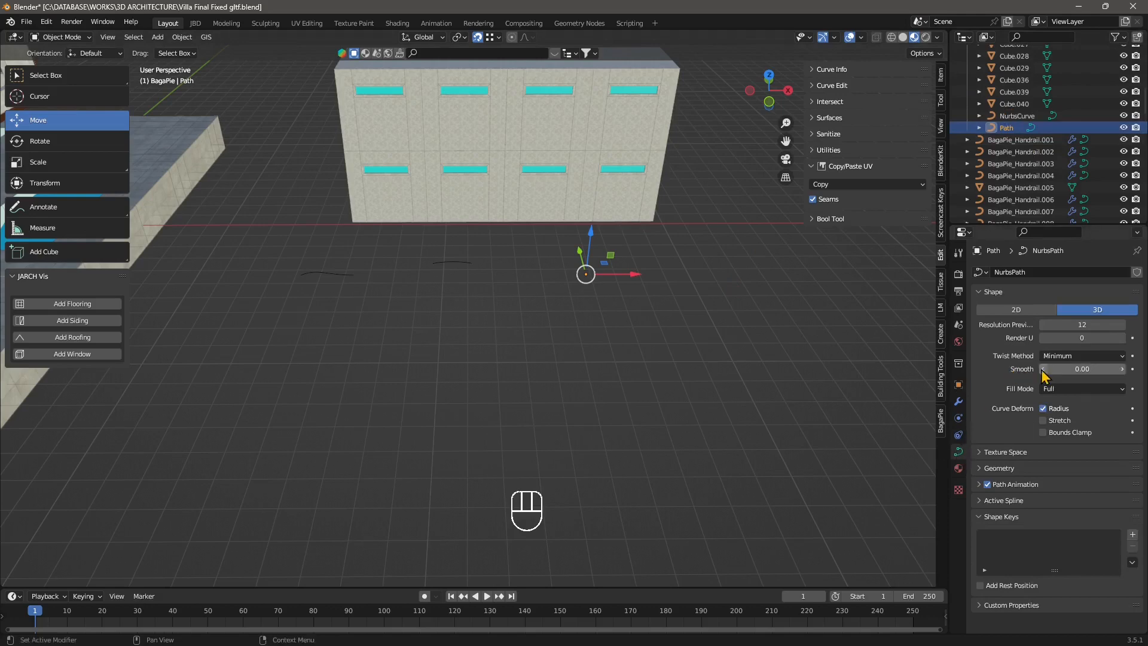
pyautogui.click(1017, 310)
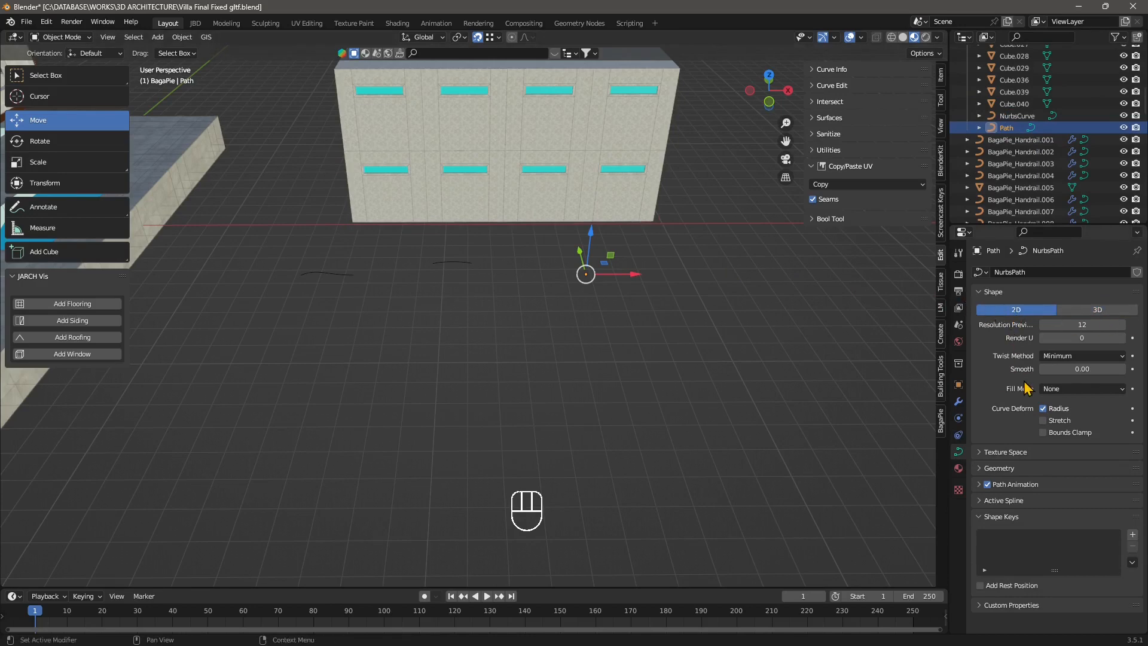
pyautogui.click(1000, 468)
pyautogui.scroll(-4, 1001, 469)
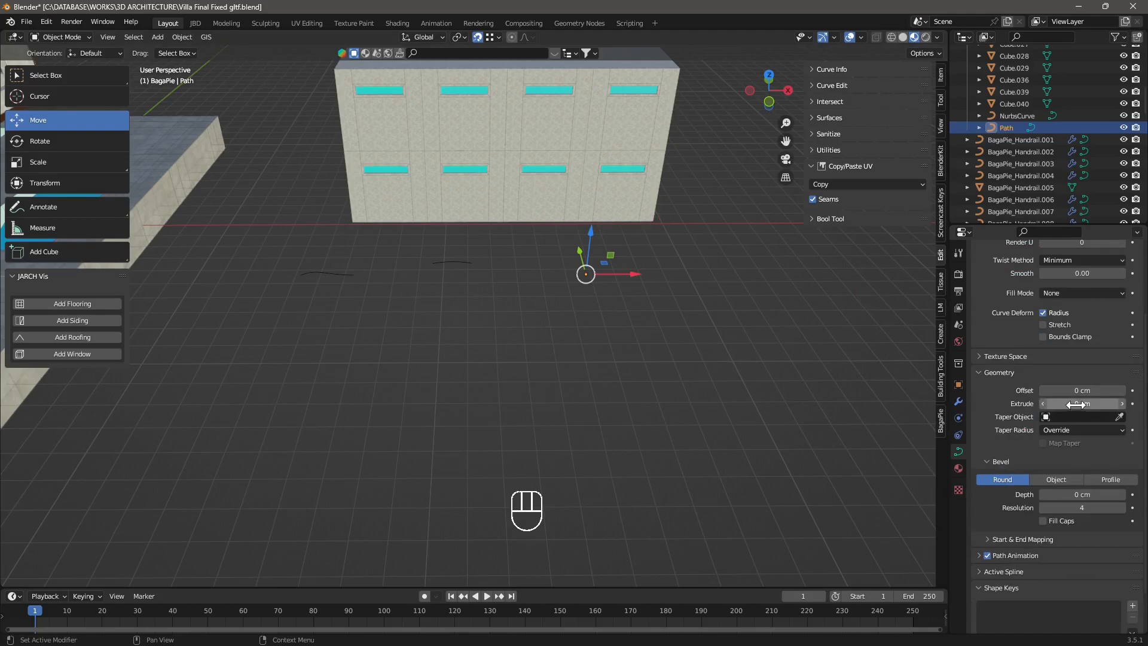
# - Try extruding the path by 115 cm around the block's base and undo it
pyautogui.moveTo(1079, 404); pyautogui.dragTo(1128, 403)
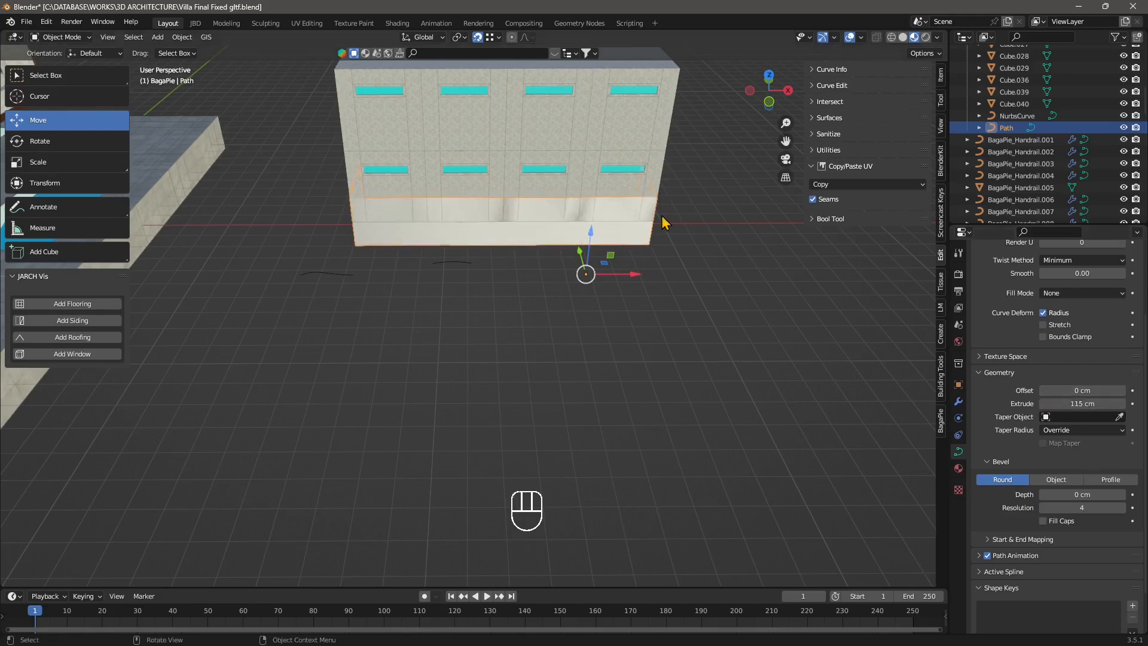
pyautogui.moveTo(366, 203); pyautogui.dragTo(523, 251, button='middle')
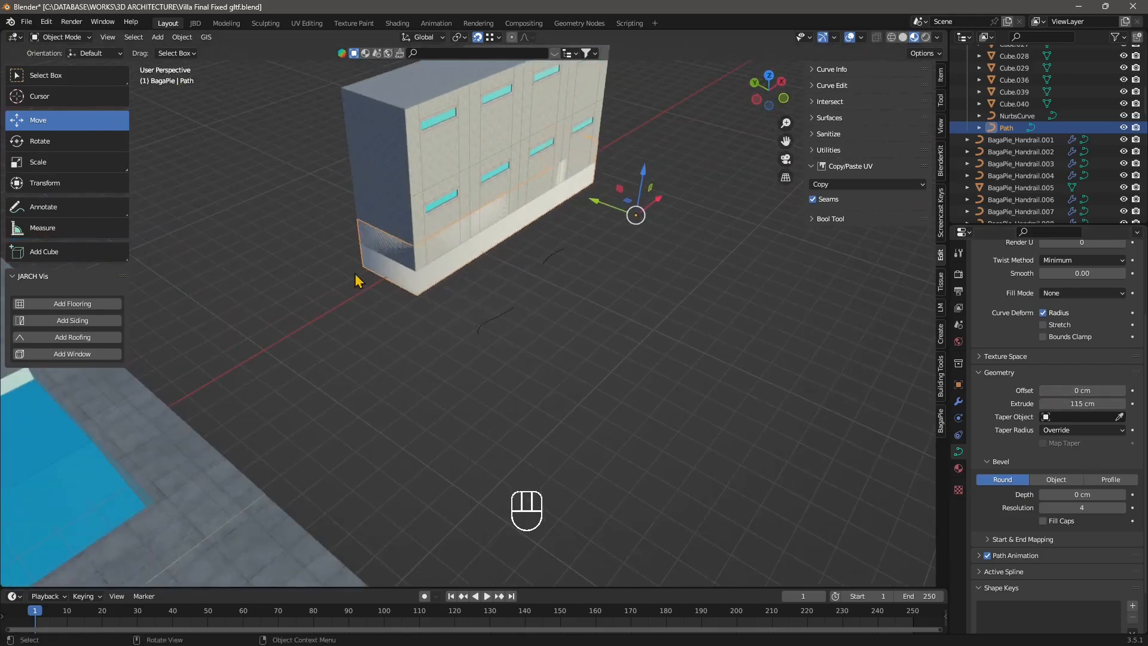
pyautogui.hotkey('ctrl', 'z')
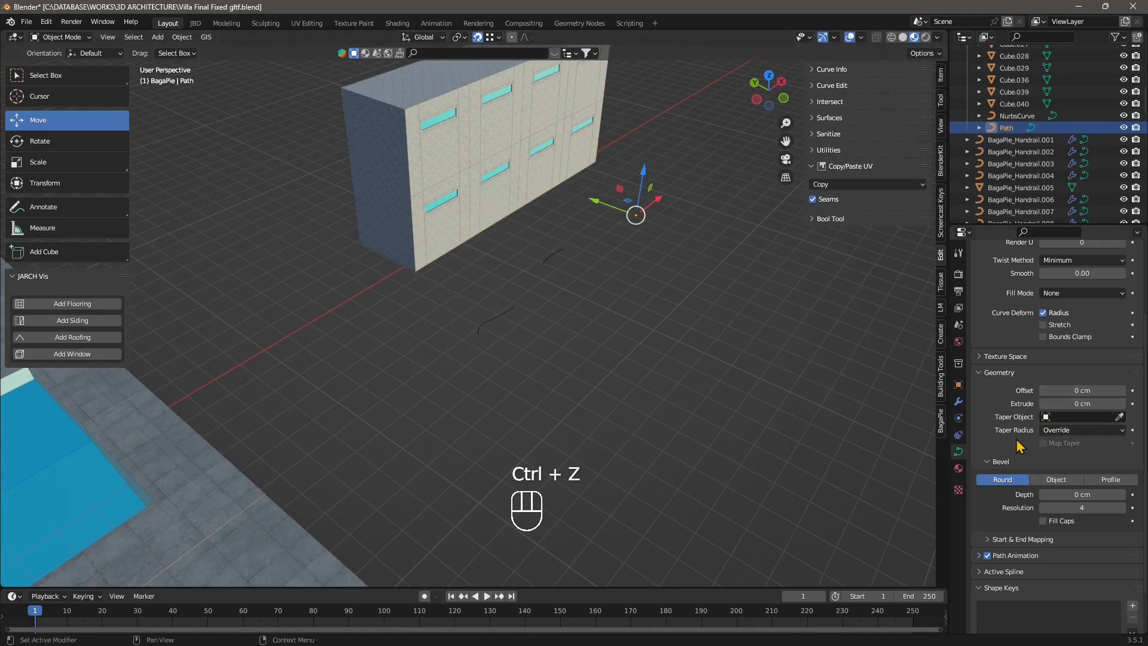
# - Give the path a round bevel with a depth of 14 cm and inspect its open end
pyautogui.scroll(-2, 1019, 446)
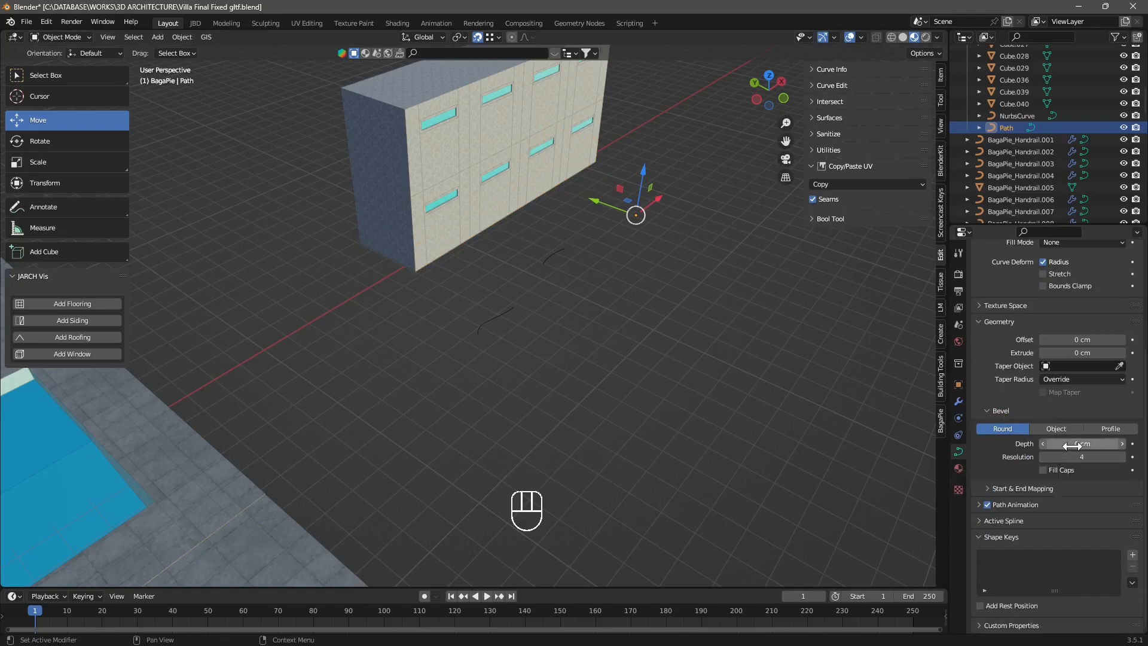
pyautogui.moveTo(1072, 445)
pyautogui.mouseDown()
pyautogui.moveTo(1115, 445)
pyautogui.moveTo(1089, 445)
pyautogui.mouseUp()
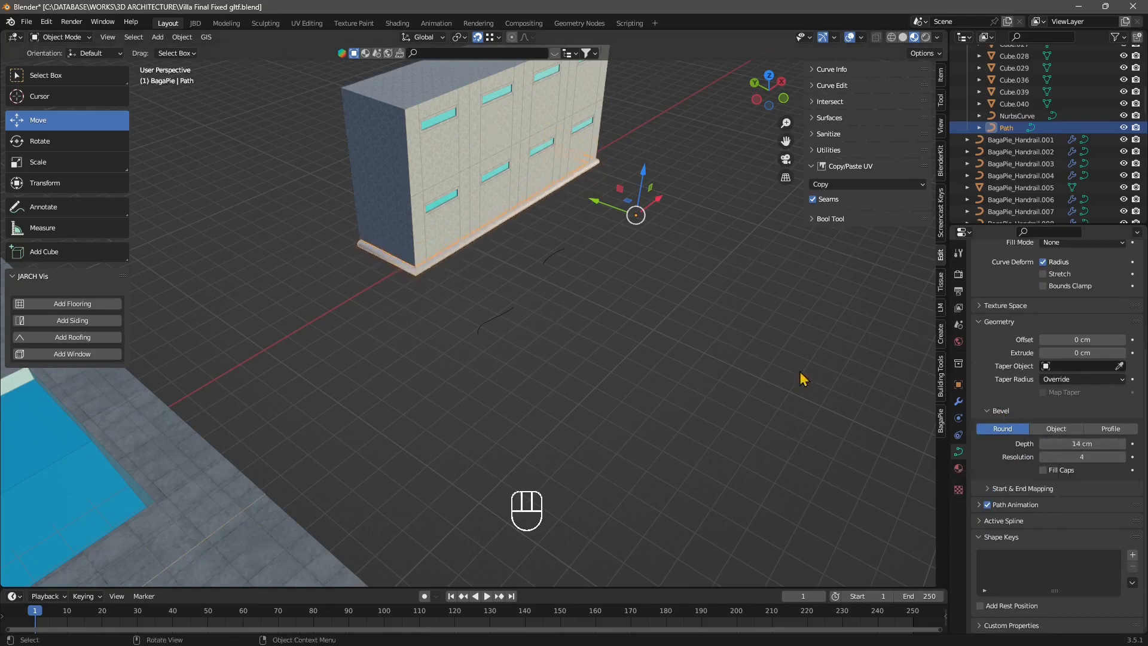
pyautogui.moveTo(801, 377); pyautogui.dragTo(368, 224, button='middle')
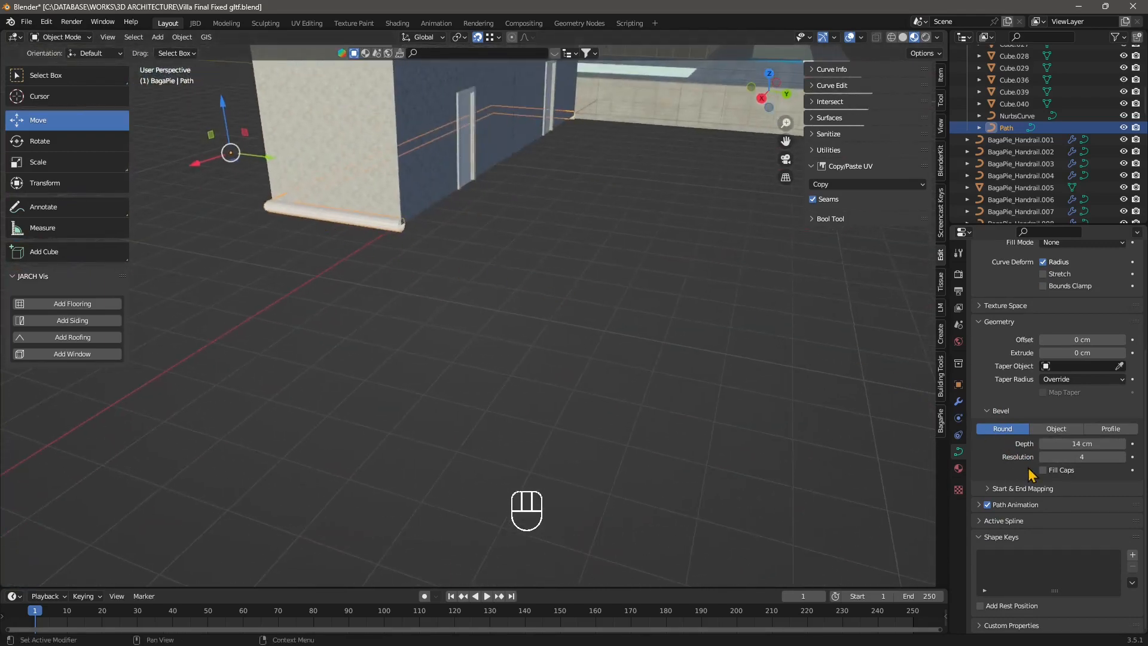
pyautogui.moveTo(446, 248); pyautogui.dragTo(378, 291, button='middle')
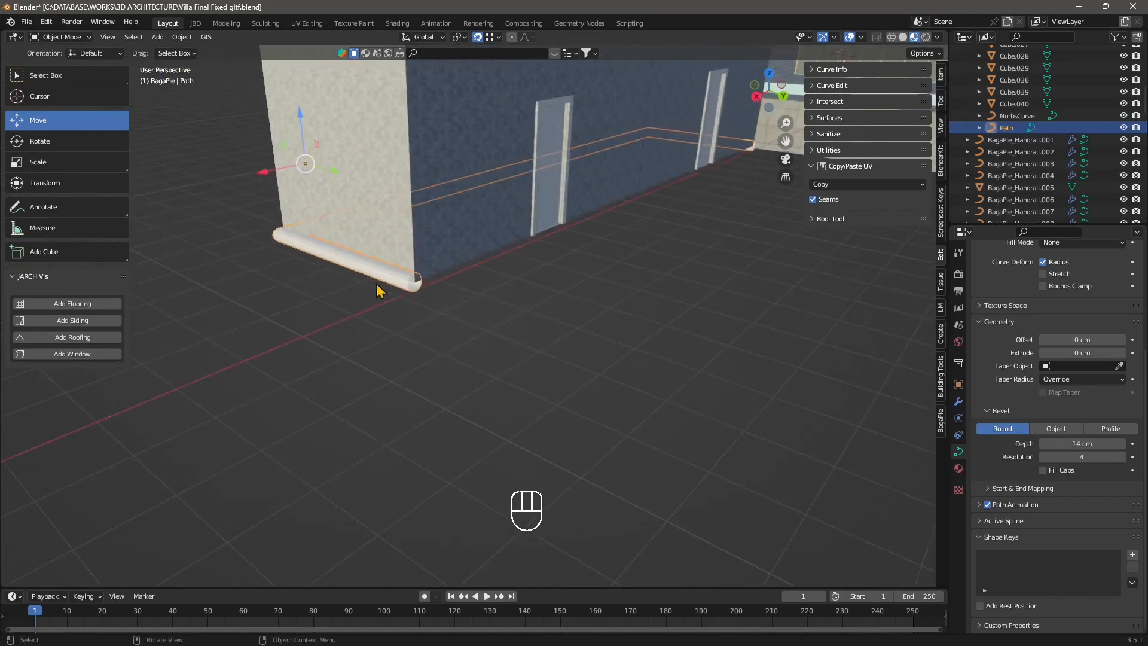
# - Close the bevelled path's ends with Fill Caps and set the bevel resolution to 14
pyautogui.click(1044, 470)
pyautogui.moveTo(423, 296); pyautogui.dragTo(249, 297, button='middle')
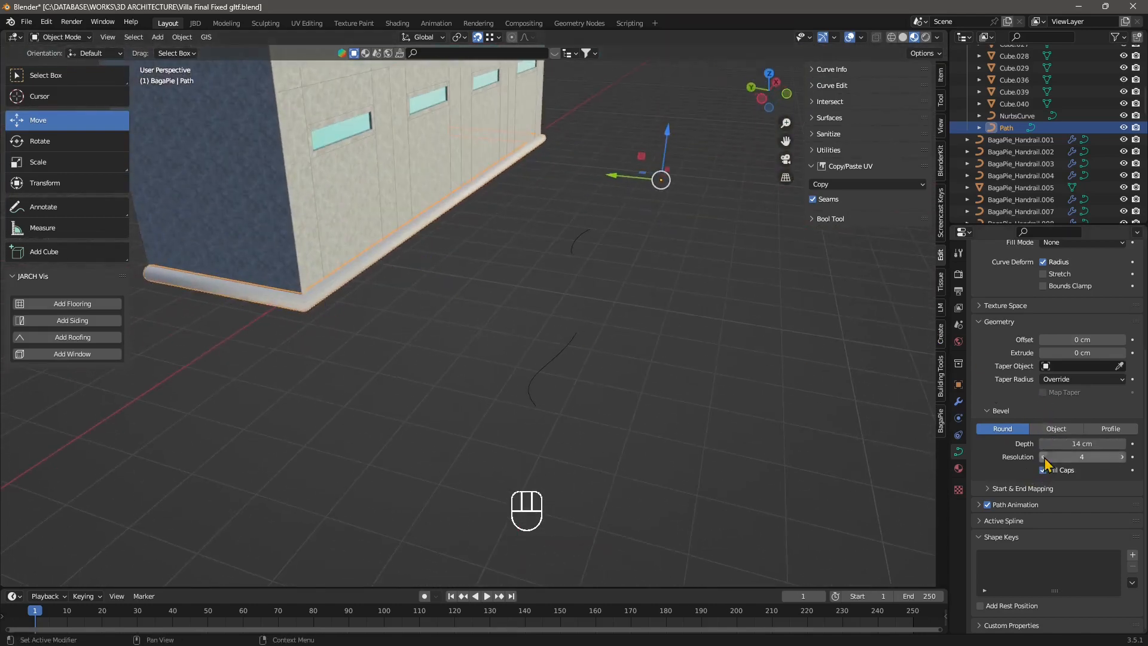
pyautogui.moveTo(418, 325); pyautogui.dragTo(638, 269, button='middle')
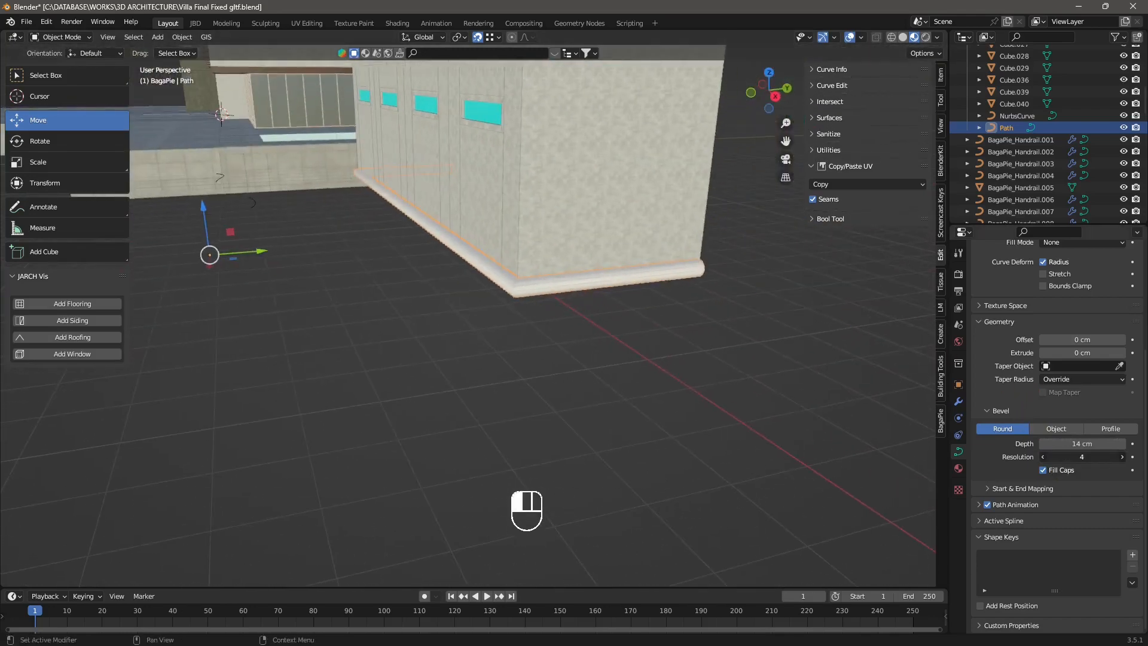
pyautogui.scroll(4, 525, 300)
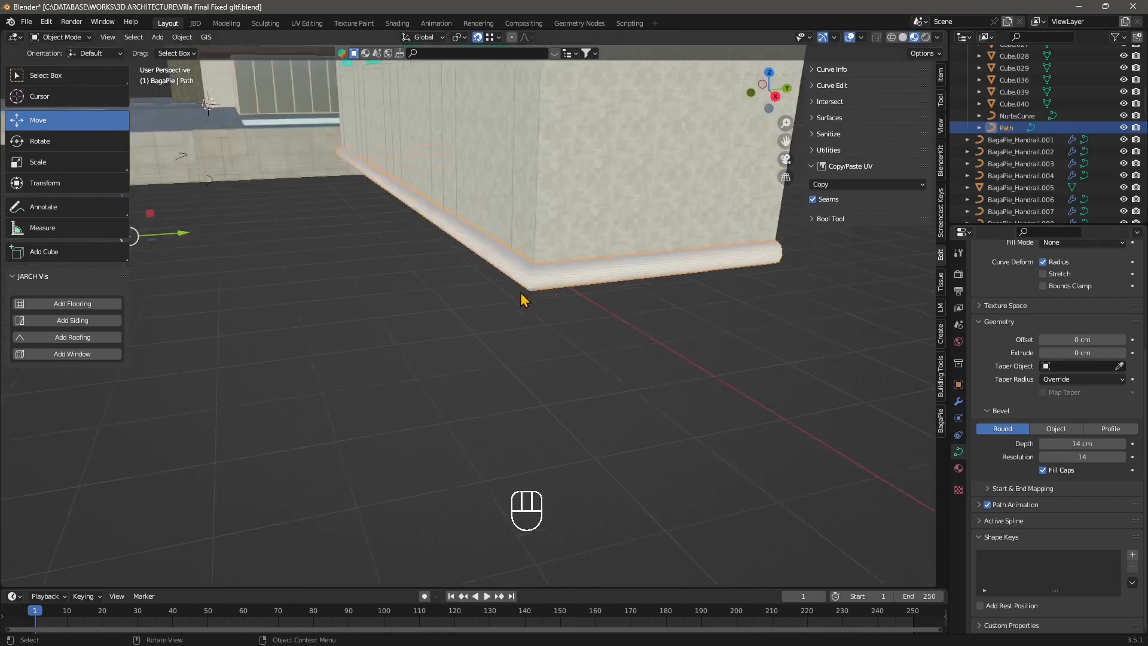
pyautogui.moveTo(575, 275); pyautogui.dragTo(612, 281, button='middle')
pyautogui.scroll(-3, 603, 284)
pyautogui.moveTo(481, 289); pyautogui.dragTo(493, 342, button='middle')
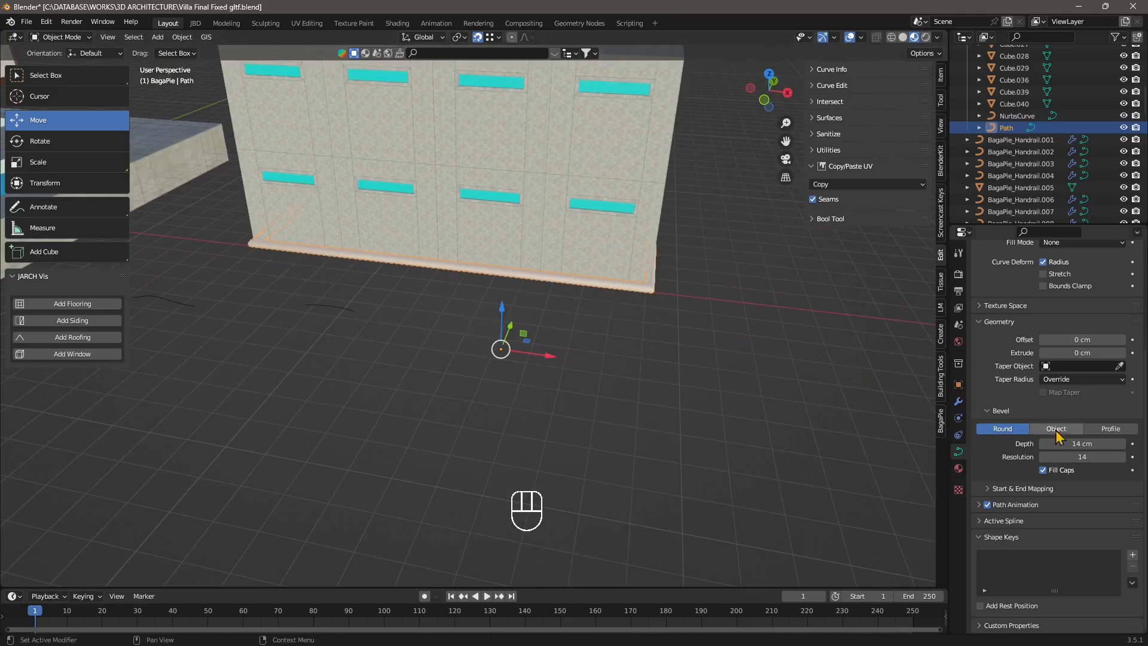
pyautogui.moveTo(652, 358); pyautogui.dragTo(616, 267, button='middle')
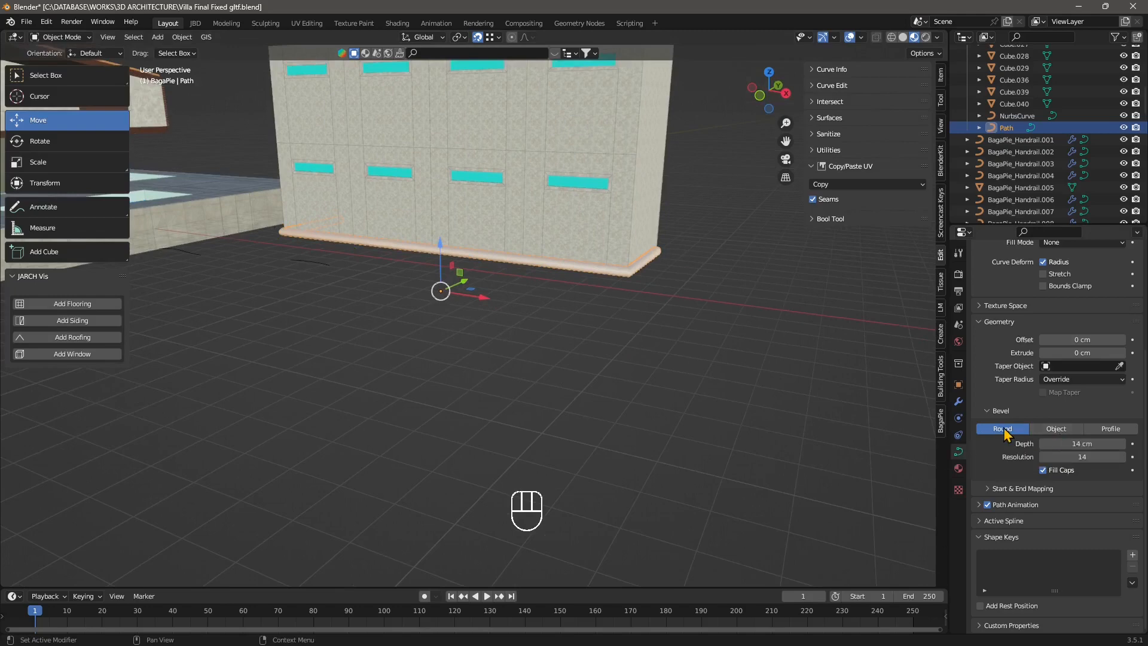
# - Try the Object bevel type, switch the path's bevel to Profile and set its resolution to 2
pyautogui.click(1054, 428)
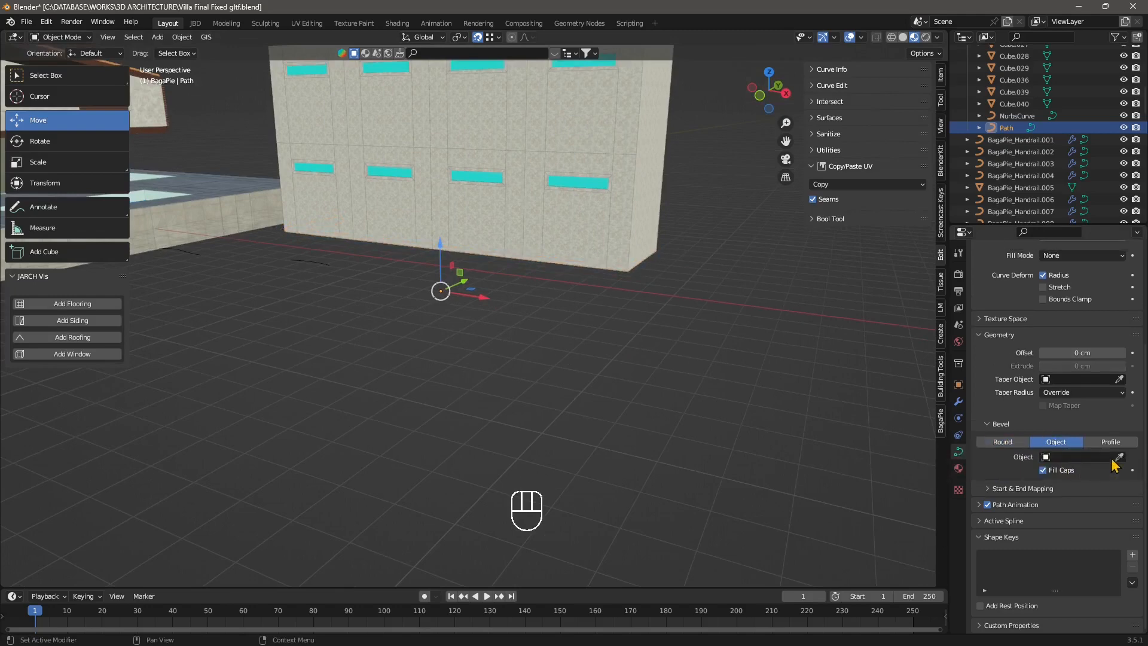
pyautogui.click(1111, 442)
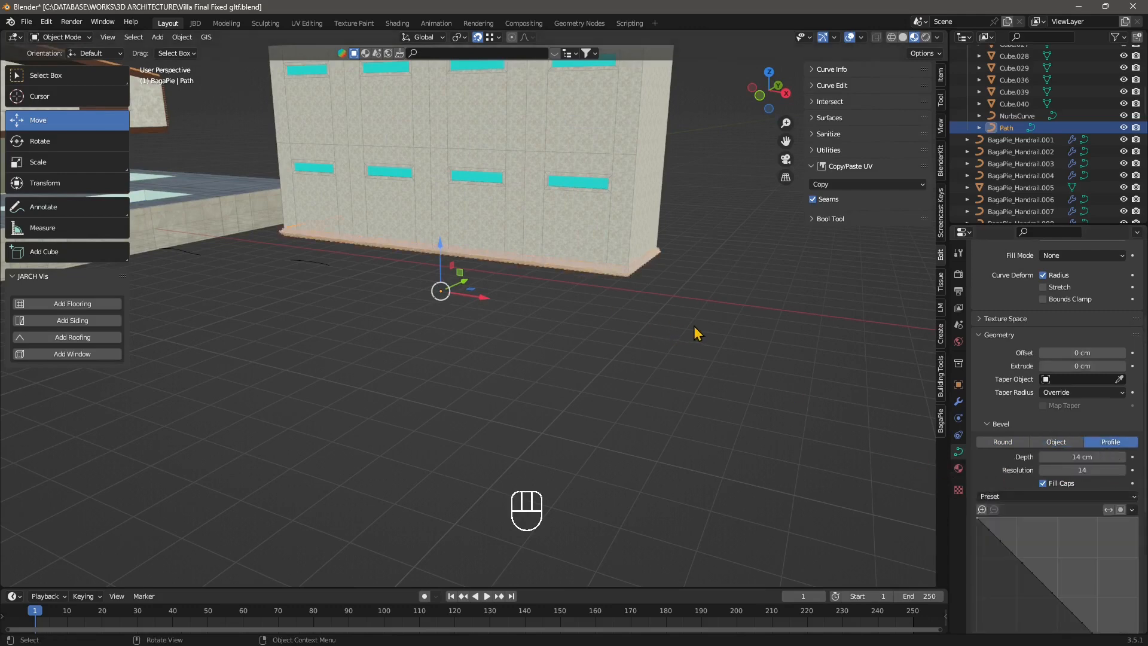
pyautogui.scroll(10, 693, 325)
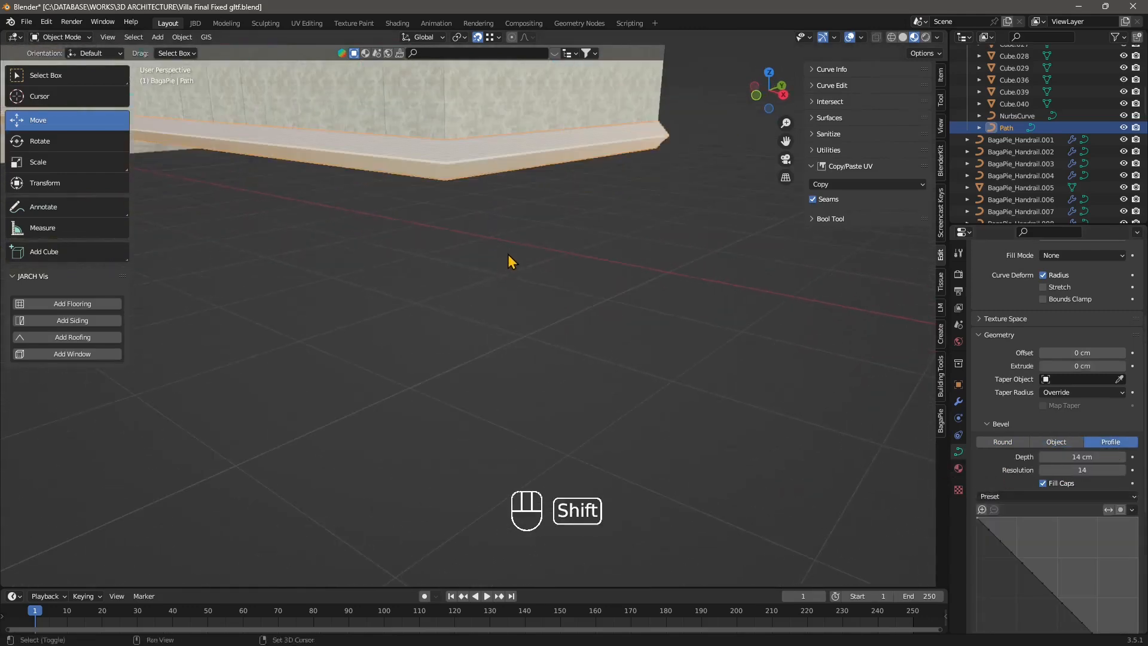
pyautogui.keyDown('shift'); pyautogui.moveTo(508, 254); pyautogui.dragTo(541, 323, button='middle'); pyautogui.keyUp('shift')
pyautogui.scroll(-5, 1004, 521)
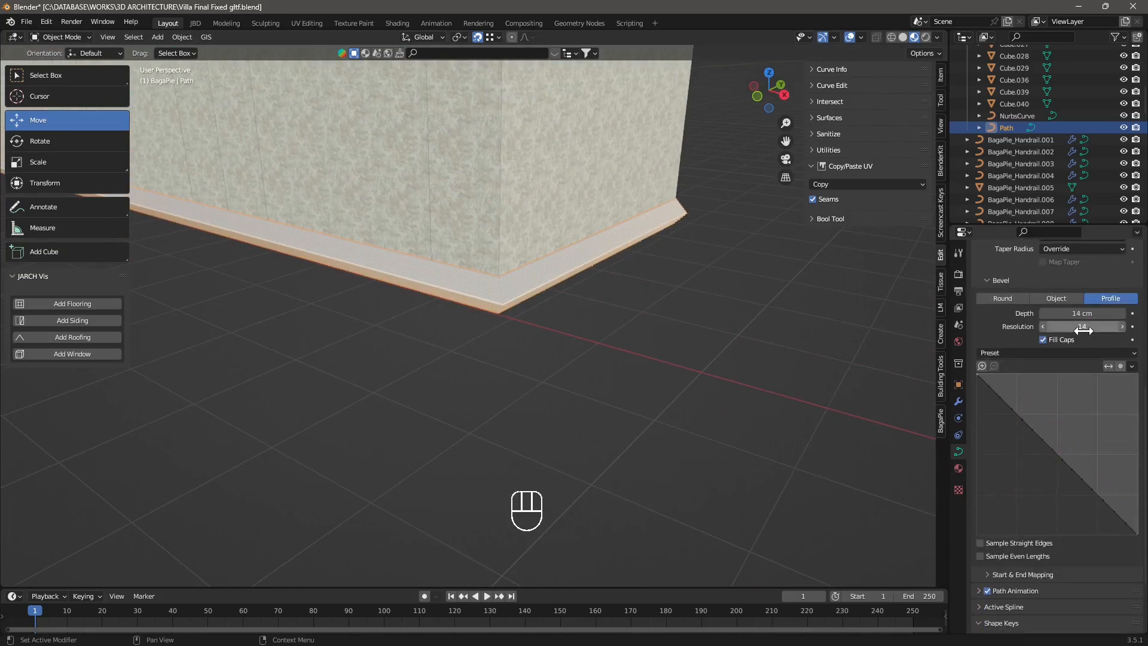
pyautogui.moveTo(1076, 327)
pyautogui.mouseDown()
pyautogui.moveTo(1052, 326)
pyautogui.moveTo(1075, 326)
pyautogui.mouseUp()
# - Shape the bevel's profile curve into a wavy moulding by adding and repositioning control points along the diagonal
pyautogui.click(1035, 433)
pyautogui.moveTo(1035, 432); pyautogui.dragTo(1059, 406)
pyautogui.moveTo(1112, 482); pyautogui.dragTo(1027, 510)
pyautogui.moveTo(1047, 442); pyautogui.dragTo(1079, 447)
pyautogui.moveTo(1057, 400)
pyautogui.mouseDown()
pyautogui.moveTo(1079, 406)
pyautogui.moveTo(1075, 394)
pyautogui.mouseUp()
pyautogui.moveTo(1076, 421); pyautogui.dragTo(1040, 434)
pyautogui.moveTo(1018, 376); pyautogui.dragTo(1015, 398)
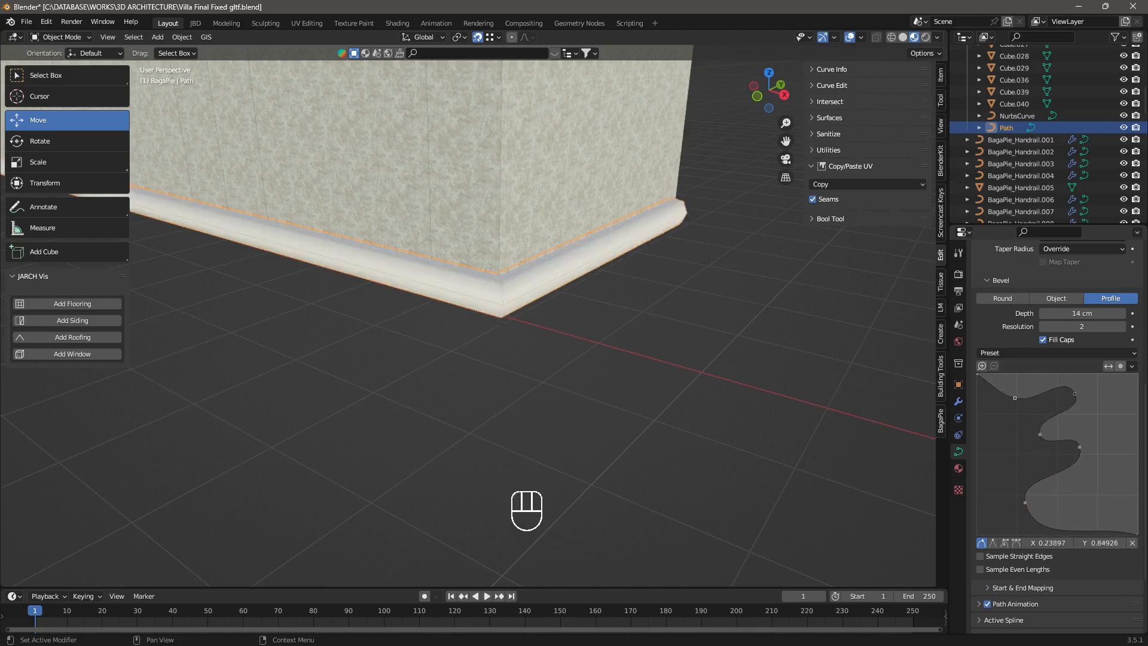
pyautogui.click(1051, 478)
pyautogui.moveTo(1094, 530); pyautogui.dragTo(1093, 503)
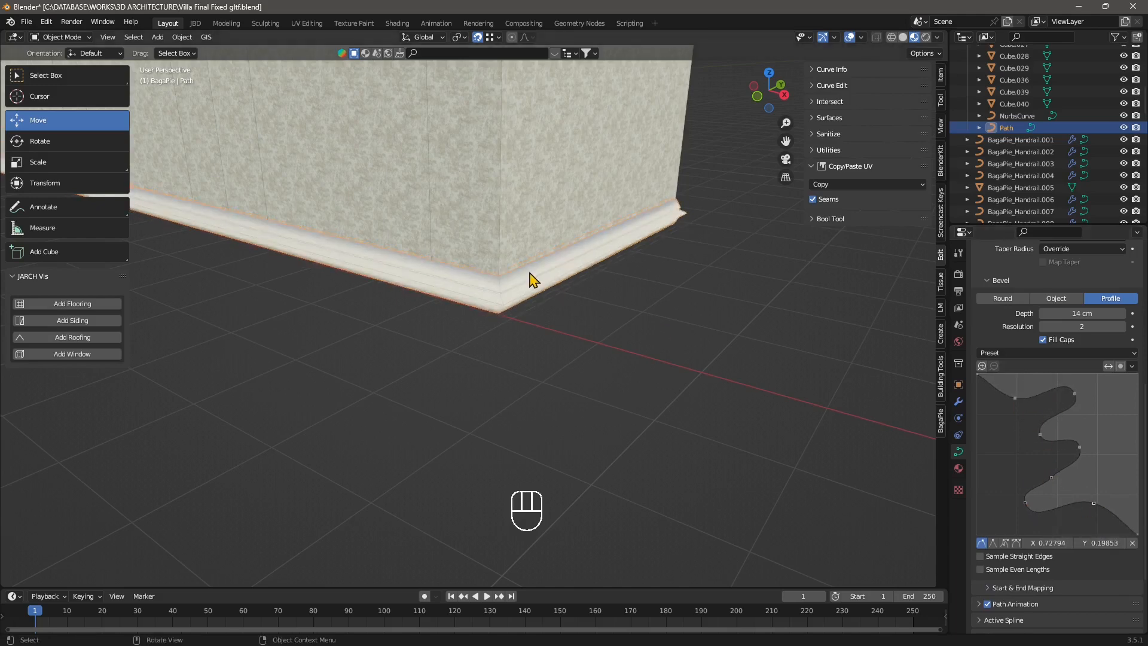
# - Raise the profile bevel's resolution to 21
pyautogui.click(1122, 326)
pyautogui.click(1122, 326)
pyautogui.click(1122, 327)
pyautogui.click(1122, 327)
pyautogui.click(1122, 327)
pyautogui.click(1122, 326)
pyautogui.click(1122, 326)
pyautogui.click(1122, 326)
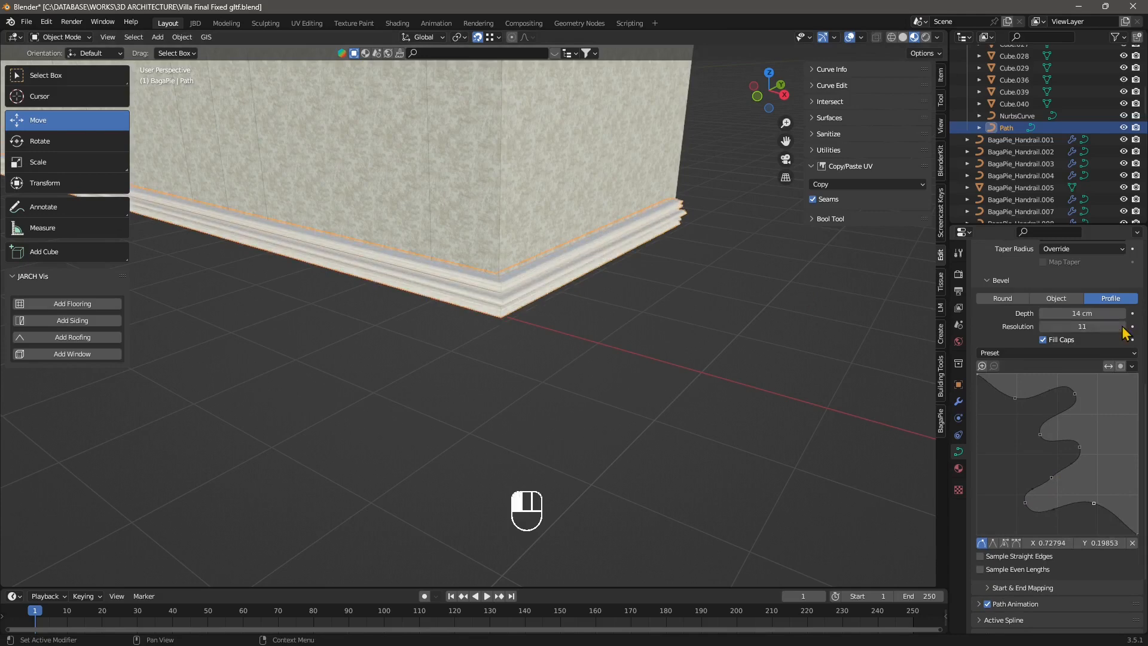
pyautogui.click(1122, 326)
pyautogui.click(1122, 327)
pyautogui.click(1122, 327)
pyautogui.click(1123, 327)
pyautogui.click(1122, 326)
pyautogui.click(1122, 326)
pyautogui.click(1122, 327)
pyautogui.click(1122, 326)
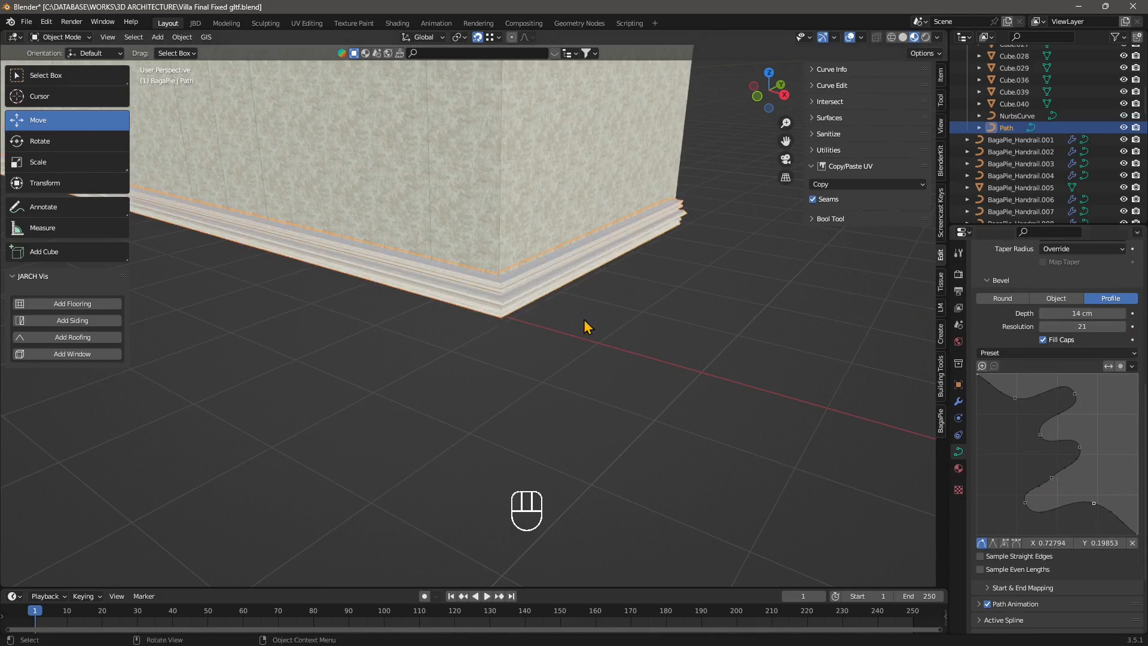
# - Duplicate the base moulding, raise the copy about 307 cm along Z above the lower window row, and deselect it
pyautogui.moveTo(587, 326); pyautogui.dragTo(622, 320, button='middle')
pyautogui.keyDown('shift'); pyautogui.moveTo(456, 308); pyautogui.dragTo(634, 370, button='middle'); pyautogui.keyUp('shift')
pyautogui.keyDown('shift'); pyautogui.moveTo(366, 298); pyautogui.dragTo(470, 303, button='middle'); pyautogui.keyUp('shift')
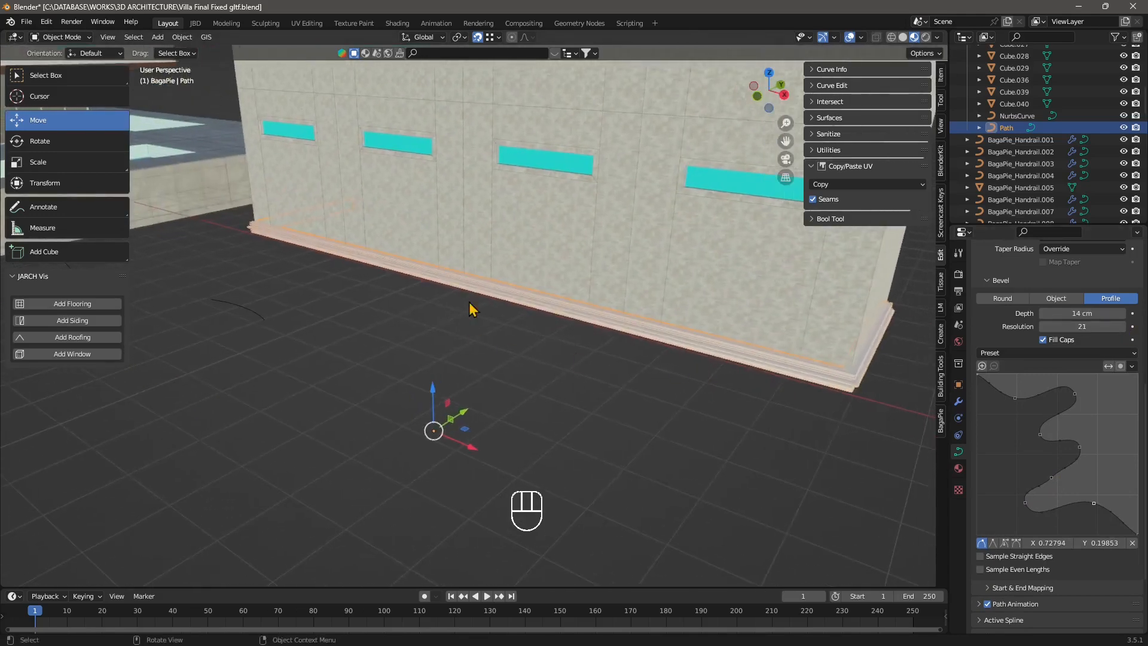
pyautogui.moveTo(547, 315); pyautogui.dragTo(549, 336, button='middle')
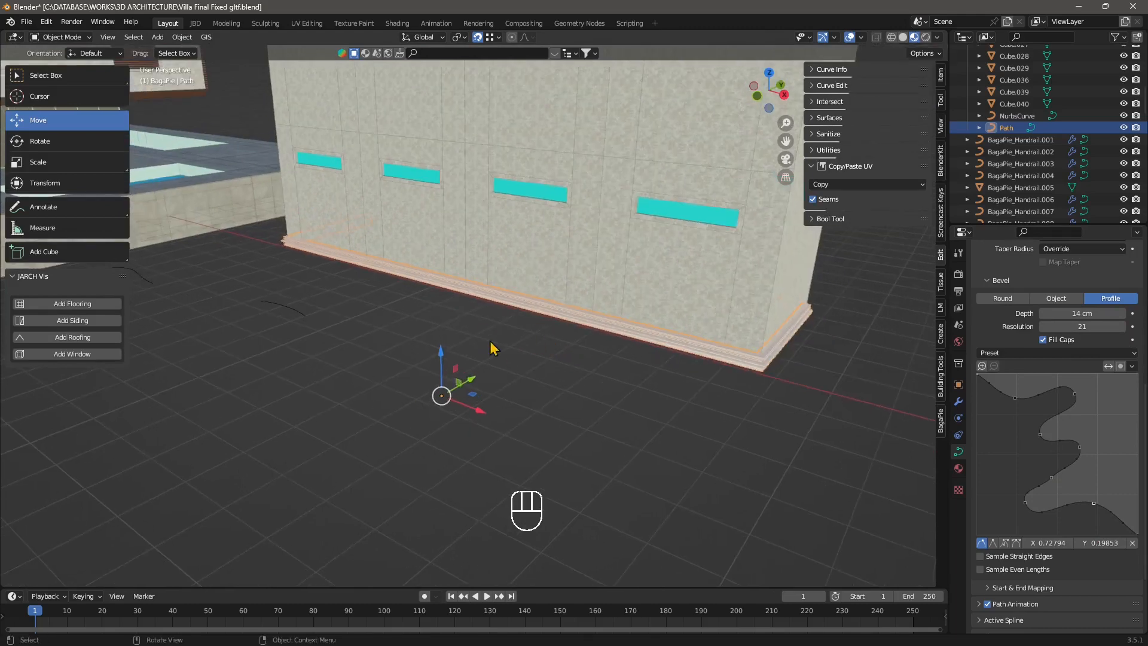
pyautogui.hotkey('ctrl', 'c')
pyautogui.hotkey('ctrl', 'v')
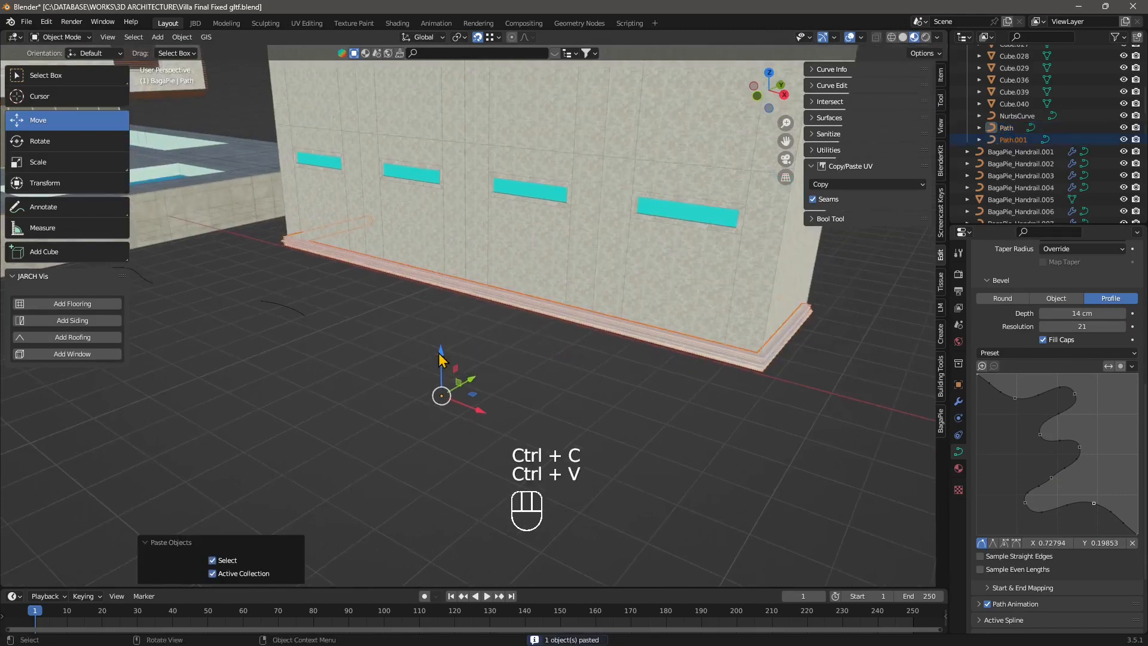
pyautogui.moveTo(439, 353); pyautogui.dragTo(478, 149)
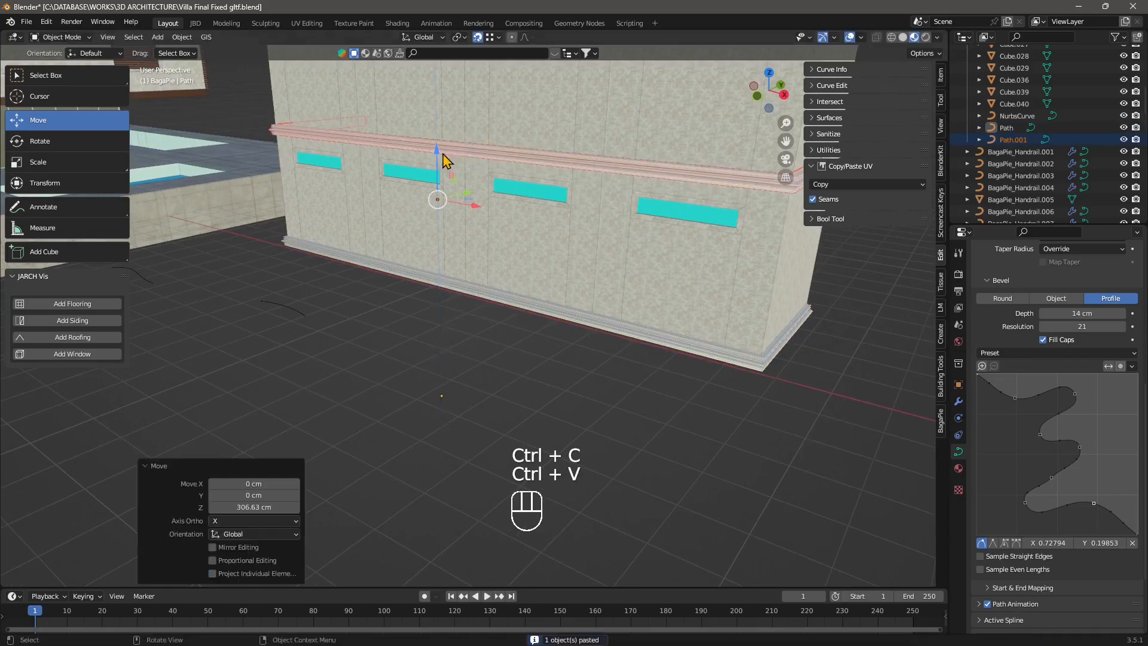
pyautogui.click(357, 324)
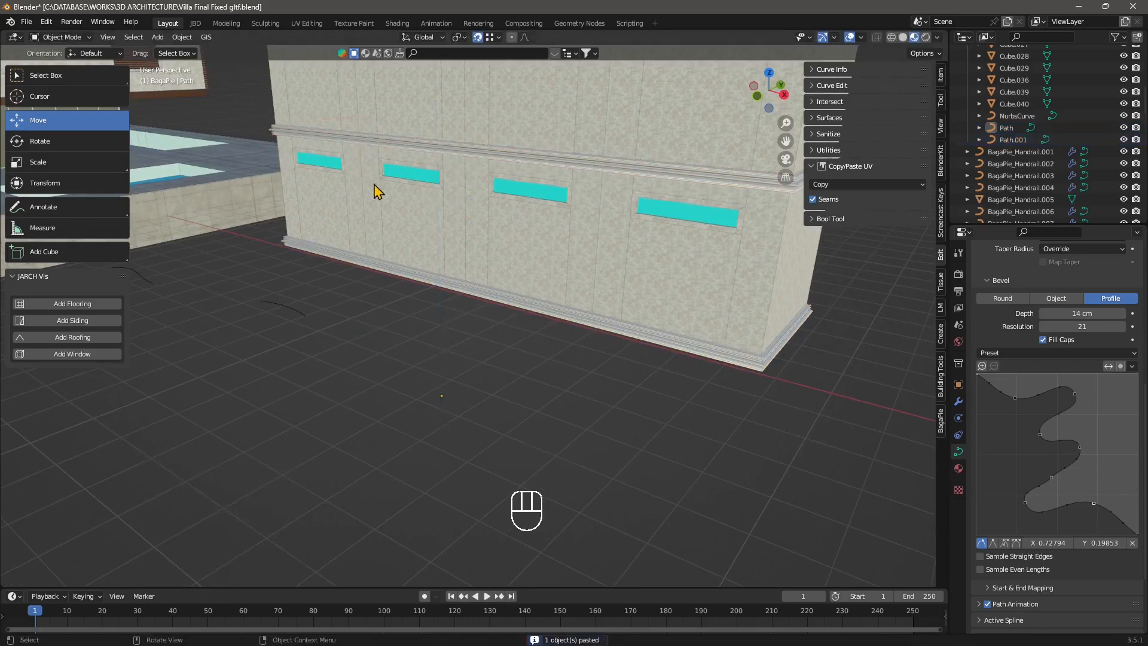
# - Select the moulding at the block's base and switch its bevel type to Object
pyautogui.click(438, 293)
pyautogui.moveTo(577, 367); pyautogui.dragTo(569, 364, button='middle')
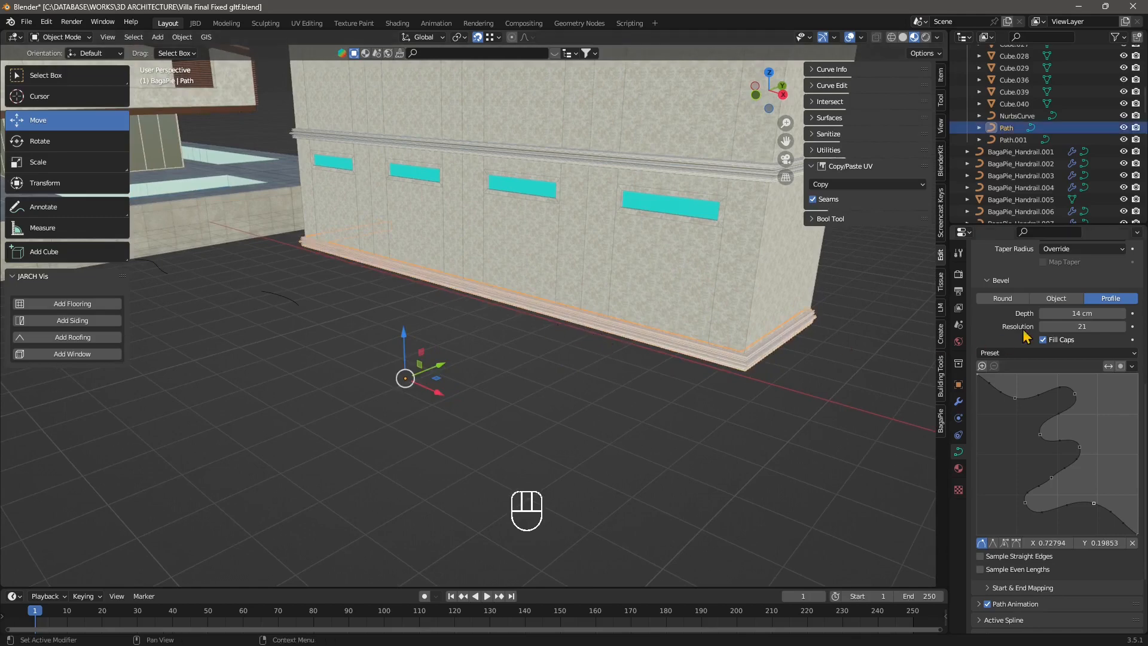
pyautogui.click(1056, 298)
pyautogui.scroll(5, 1054, 306)
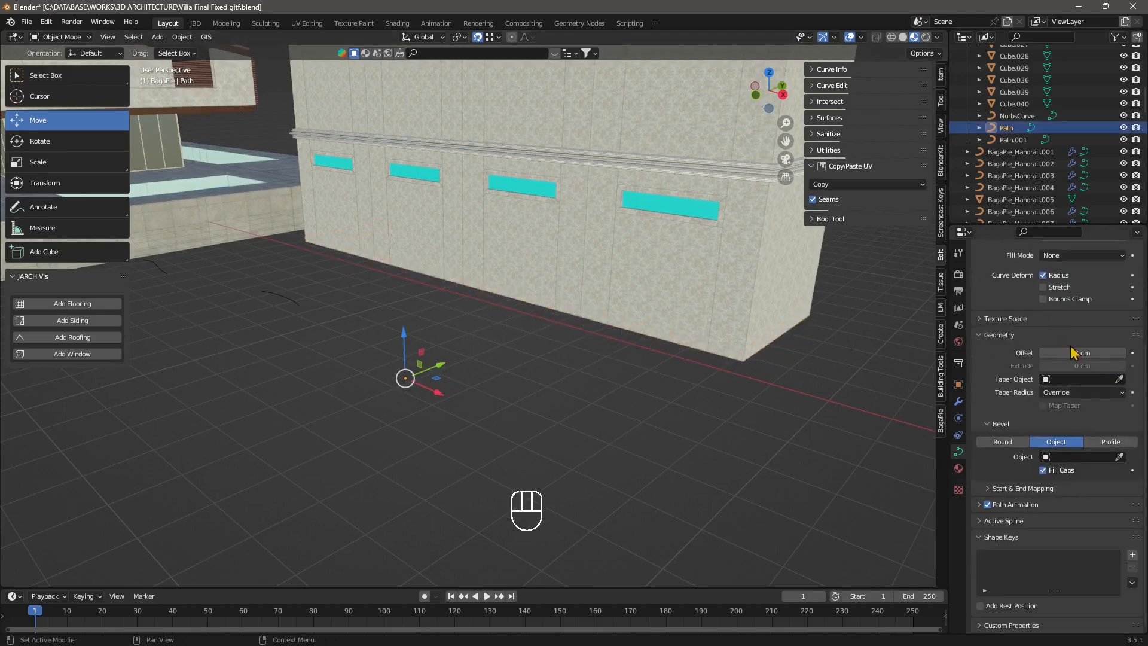
pyautogui.moveTo(518, 361); pyautogui.dragTo(489, 353, button='middle')
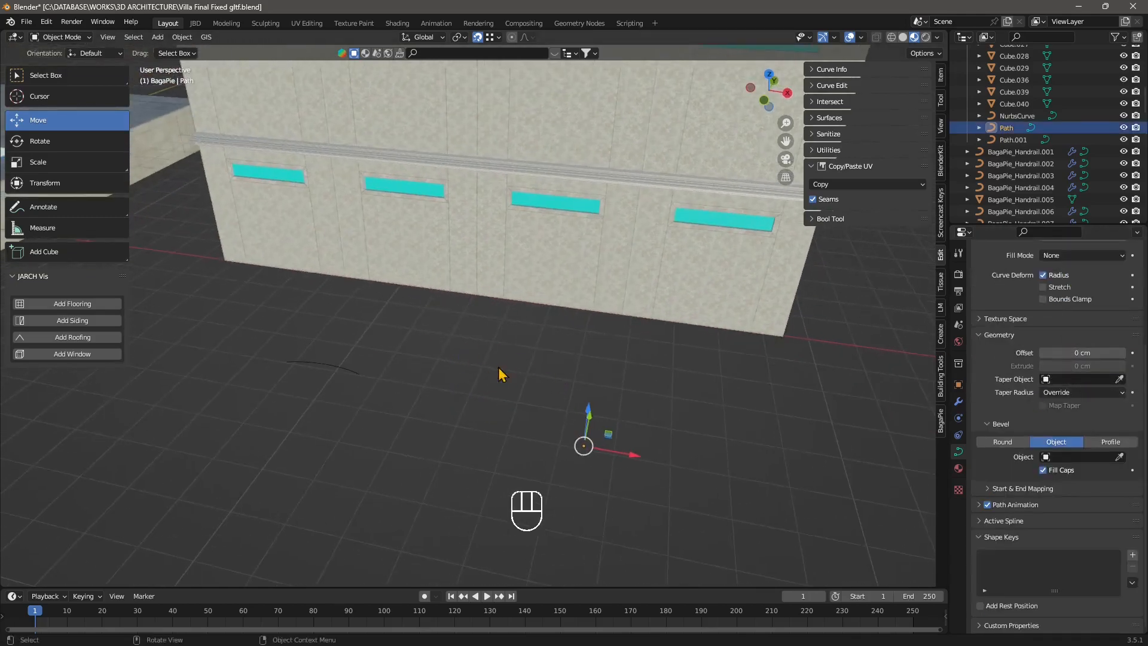
# - Rename the selected path object as Baseboard Path
pyautogui.doubleClick(1006, 128)
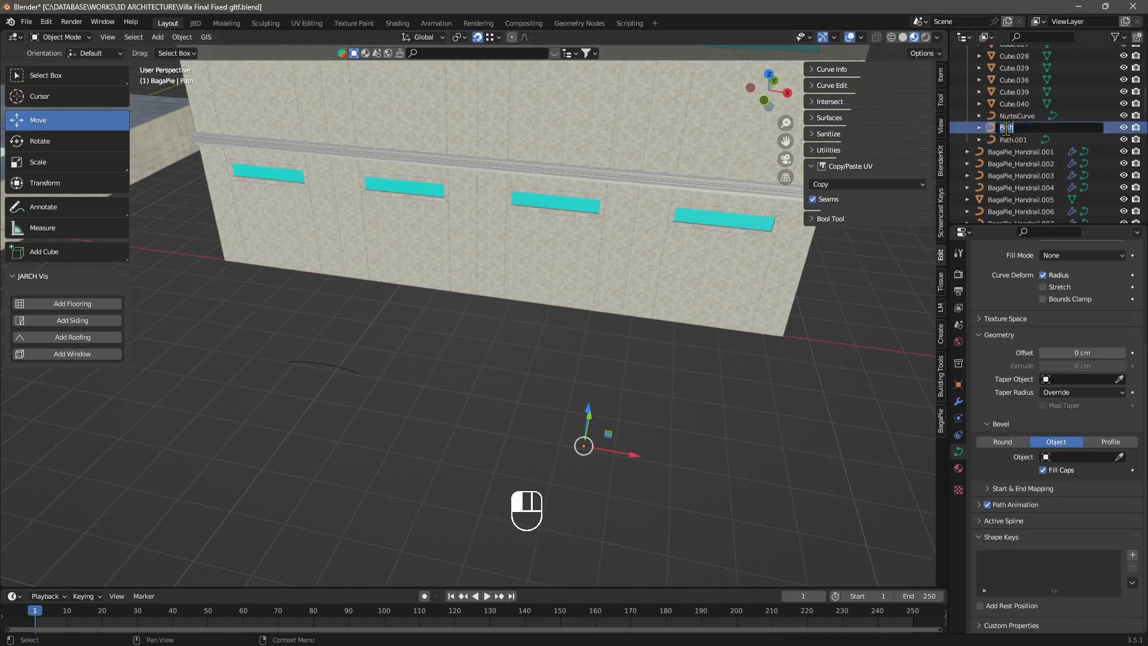
pyautogui.press('Home')
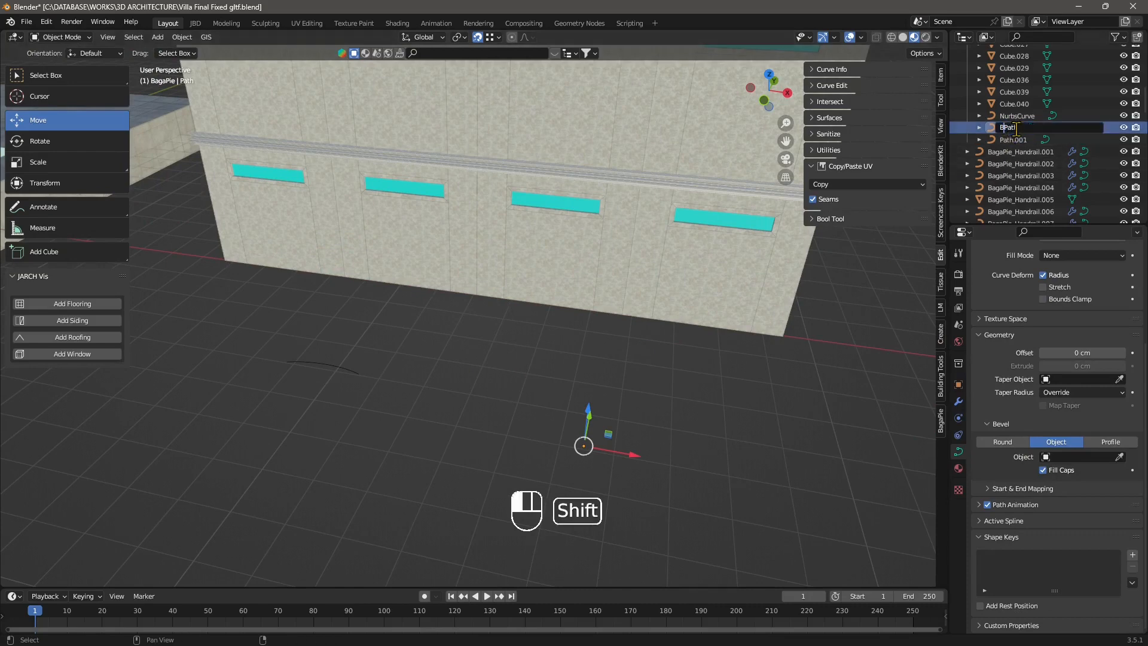
pyautogui.write('Bag')
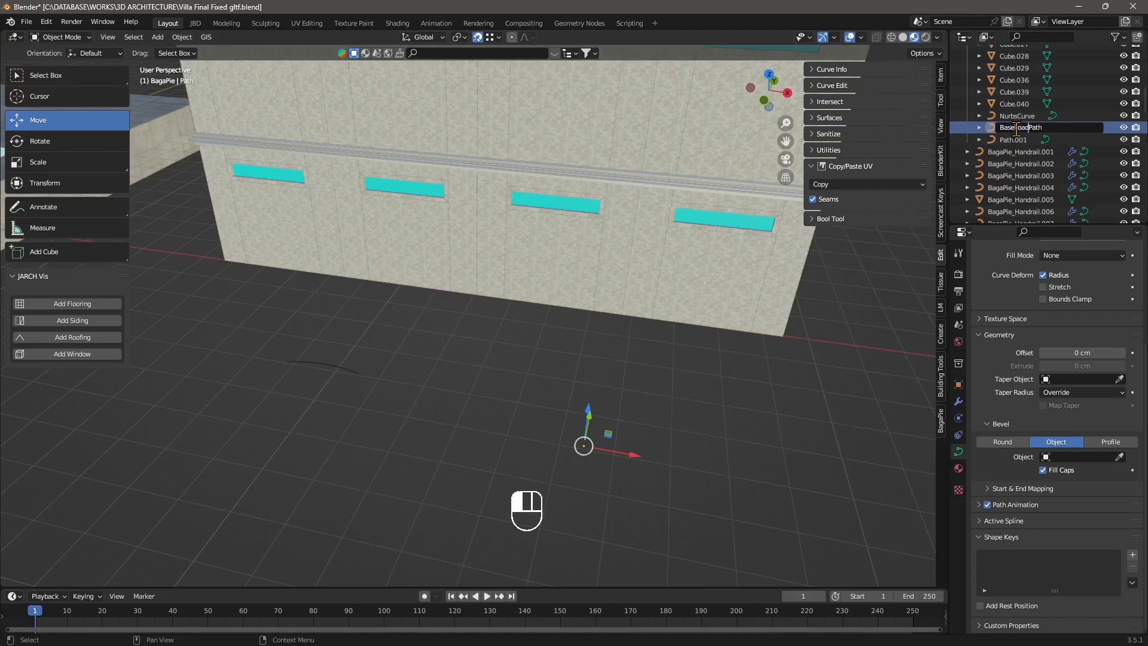
pyautogui.press('Return')
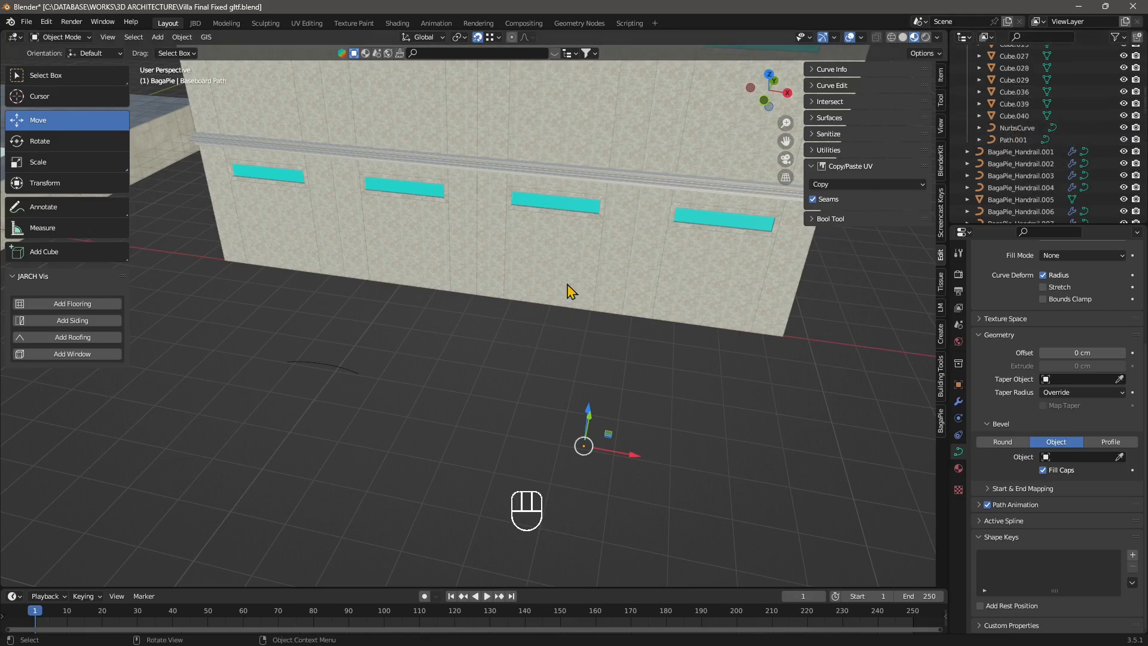
# - Add a Rectangle curve to the scene
pyautogui.moveTo(569, 353); pyautogui.dragTo(542, 353, button='middle')
pyautogui.scroll(-4, 543, 353)
pyautogui.keyDown('shift'); pyautogui.moveTo(308, 315); pyautogui.dragTo(481, 366, button='middle'); pyautogui.keyUp('shift')
pyautogui.moveTo(480, 366); pyautogui.dragTo(481, 357, button='middle')
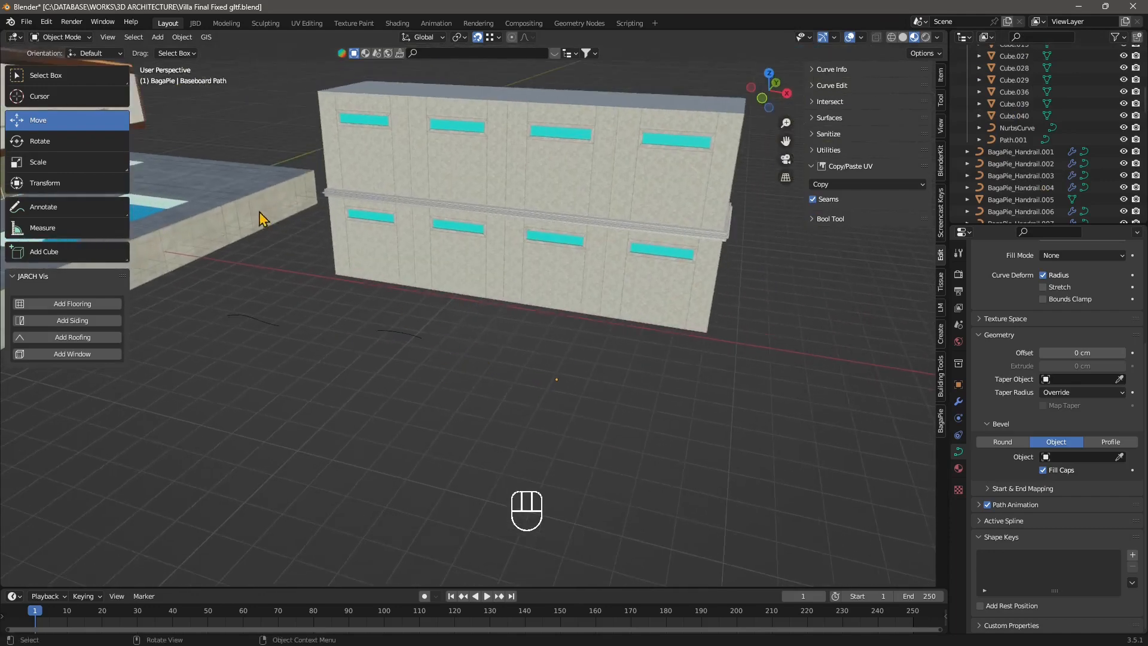
pyautogui.click(164, 39)
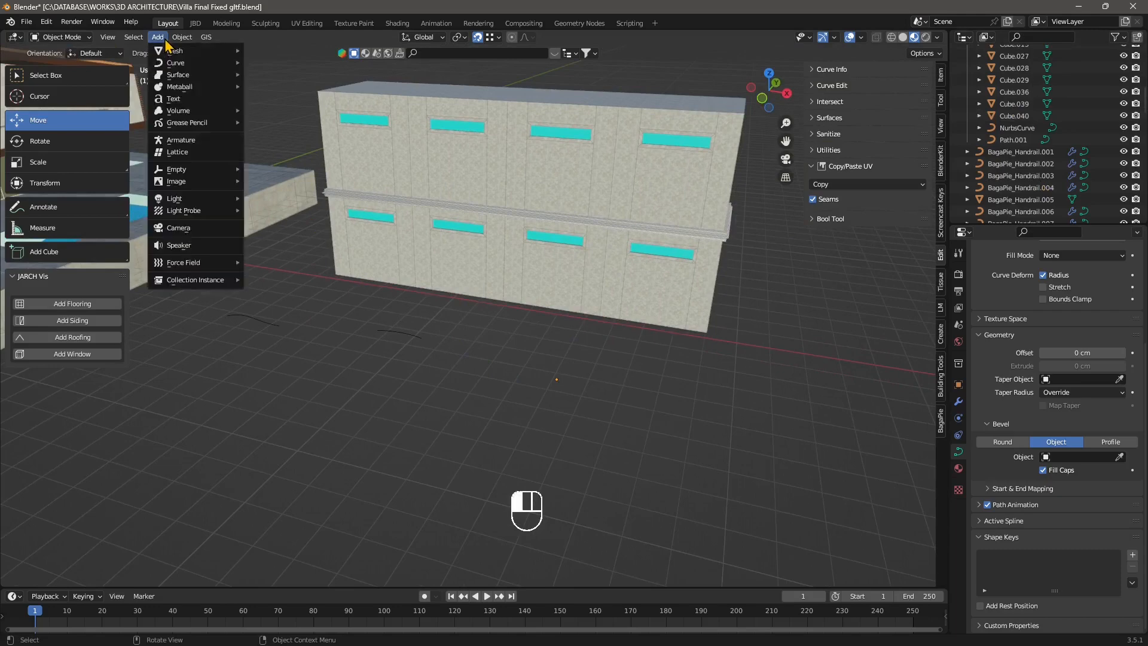
pyautogui.moveTo(172, 54)
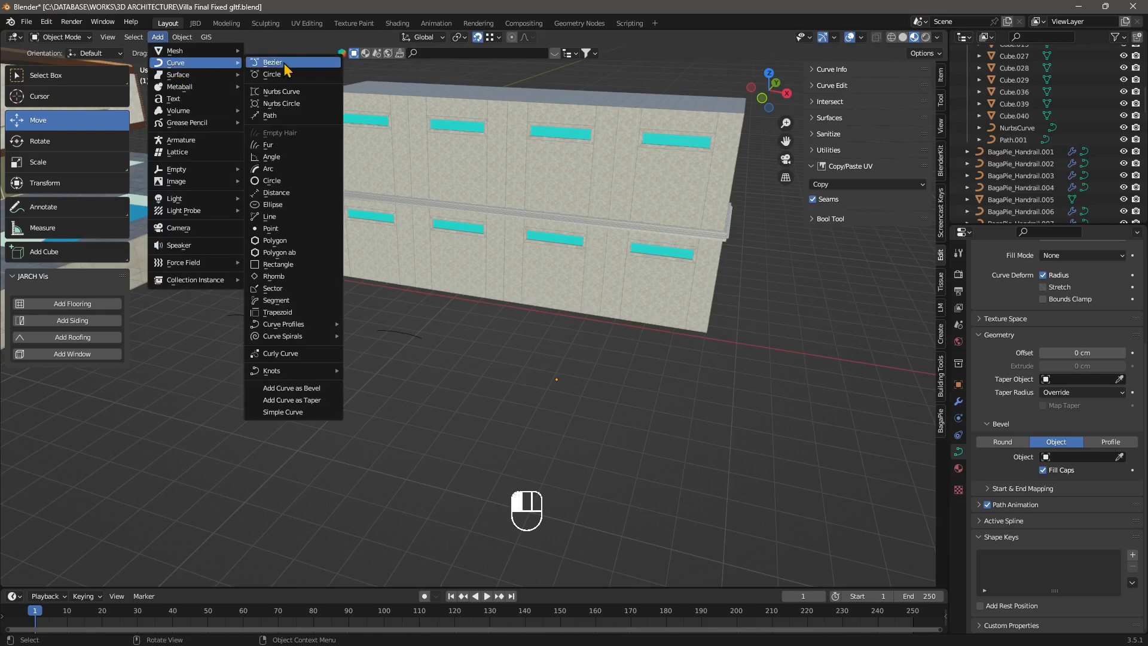
pyautogui.click(278, 264)
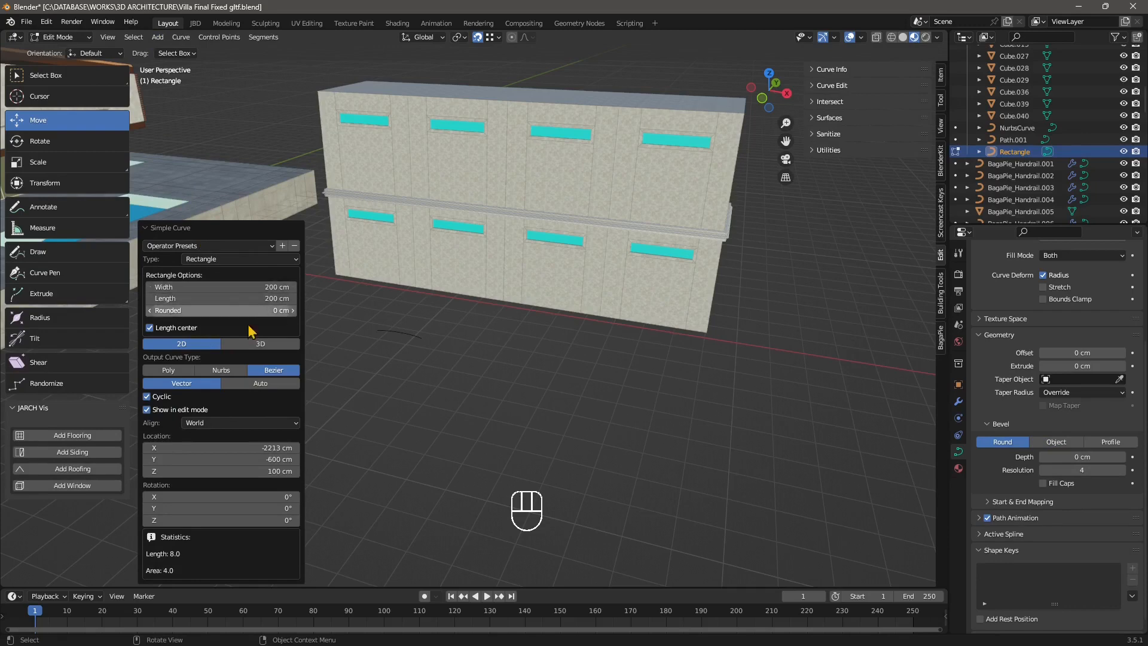
# - Set the rectangle's width to 1 cm, length to 10 cm and corner rounding to 0.3 cm
pyautogui.click(269, 288)
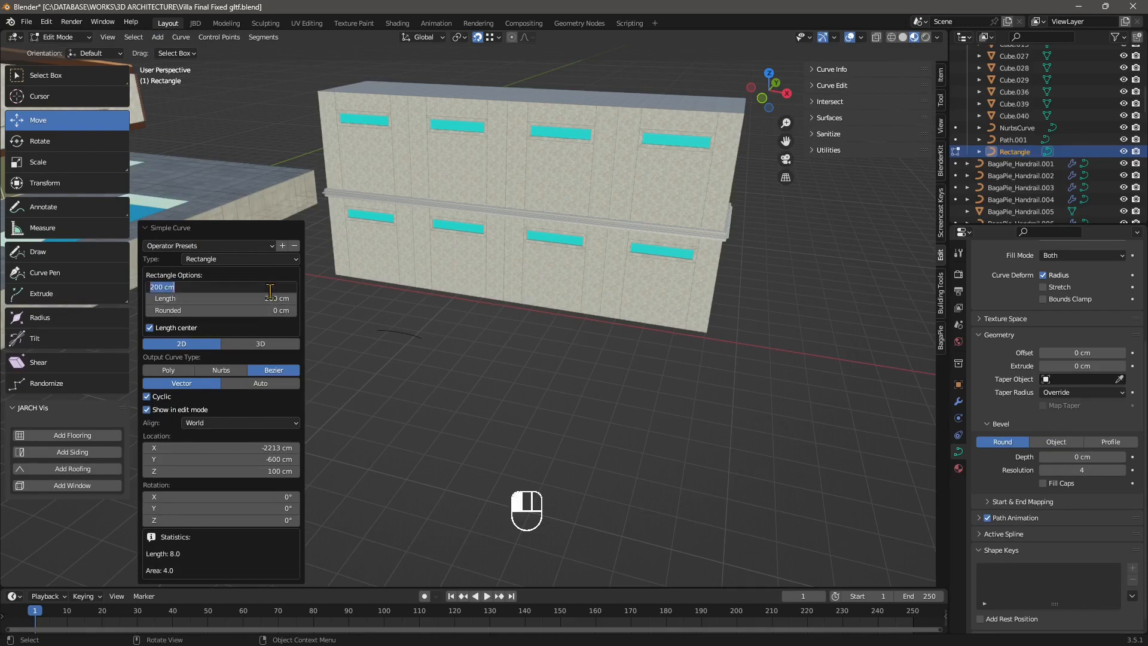
pyautogui.write('1')
pyautogui.press('Return')
pyautogui.click(270, 298)
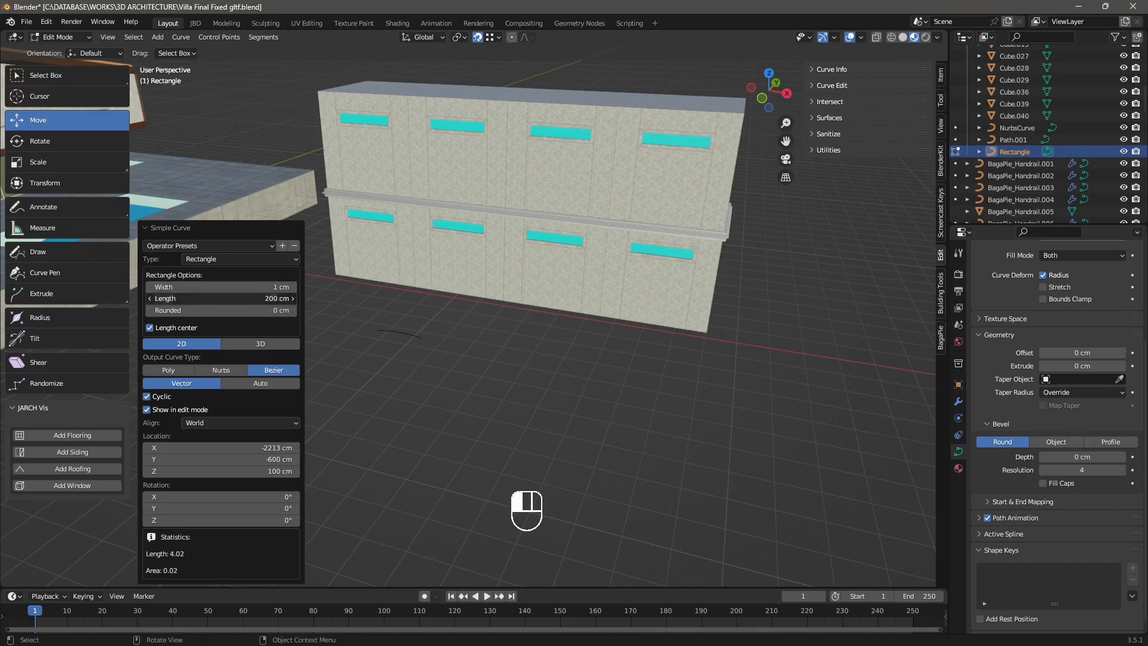
pyautogui.write('10')
pyautogui.press('Return')
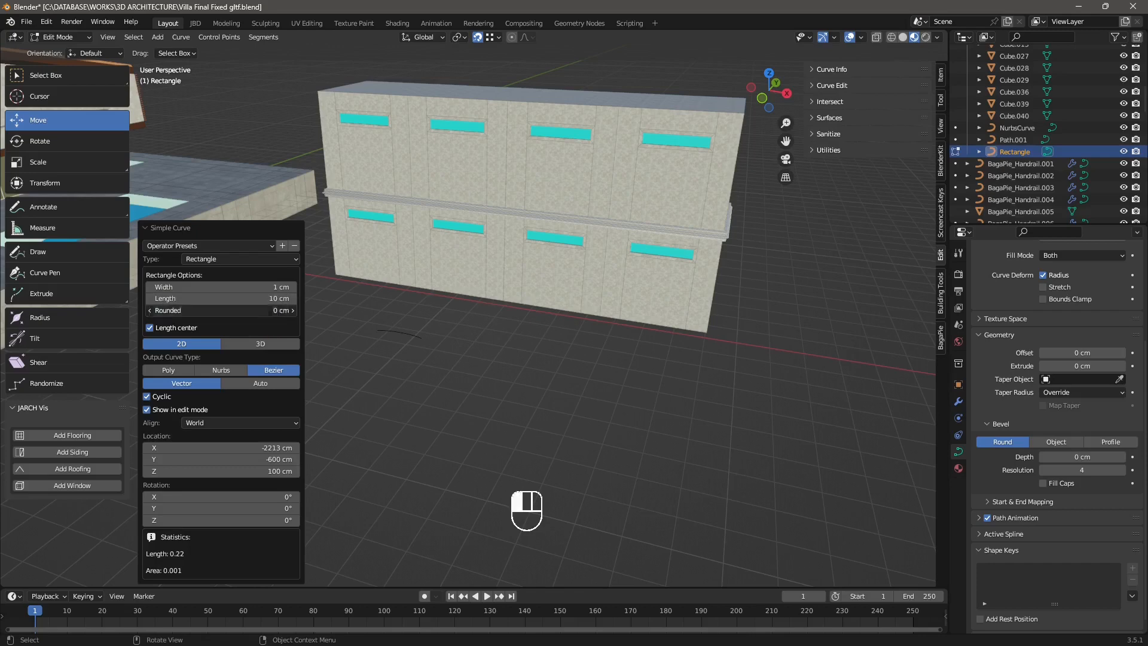
pyautogui.click(277, 310)
pyautogui.write('0.3')
pyautogui.press('Return')
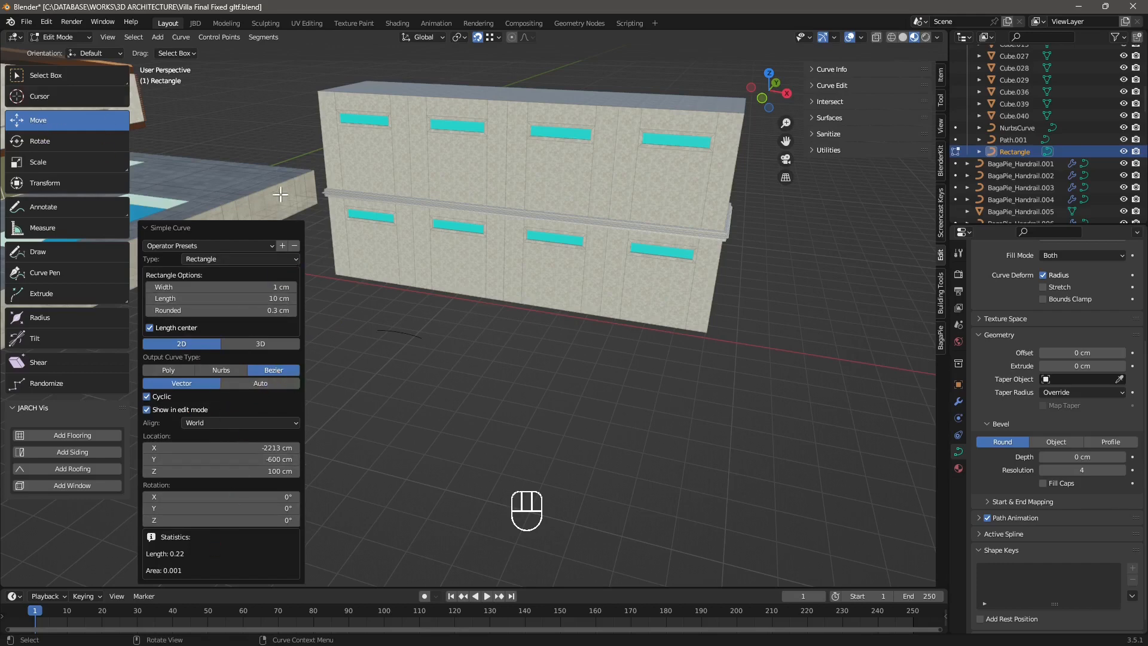
# - Move the rectangle's points along the X axis, away from the villa, to the open ground in front of the separate block
pyautogui.scroll(-3, 420, 276)
pyautogui.click(172, 229)
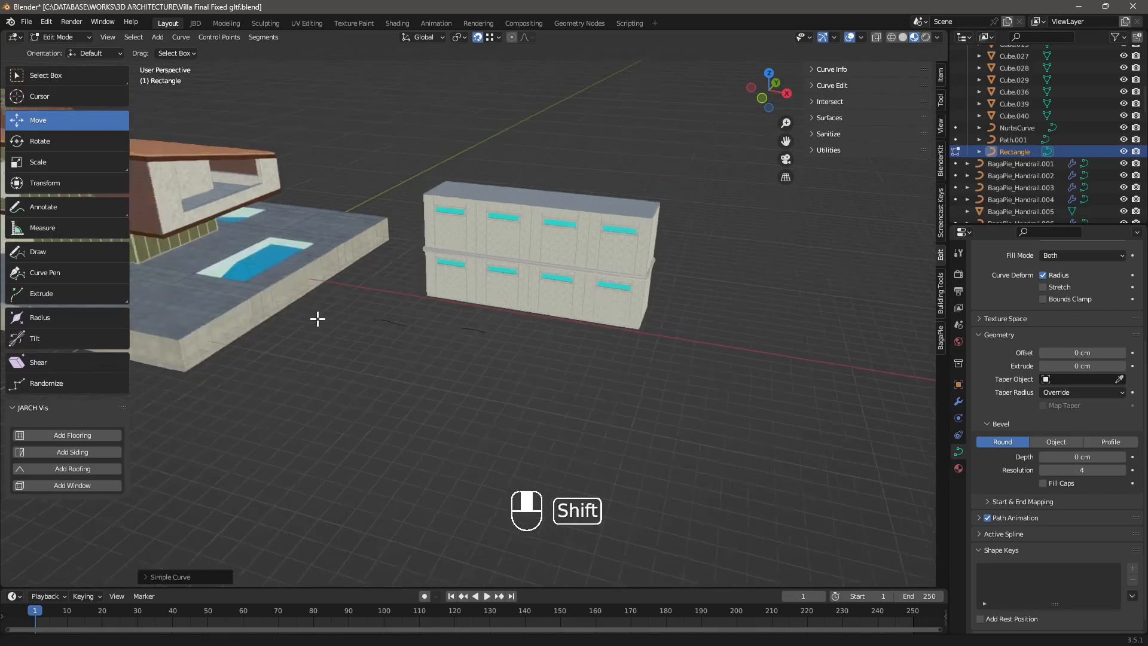
pyautogui.keyDown('shift'); pyautogui.moveTo(317, 319); pyautogui.dragTo(466, 312, button='middle'); pyautogui.keyUp('shift')
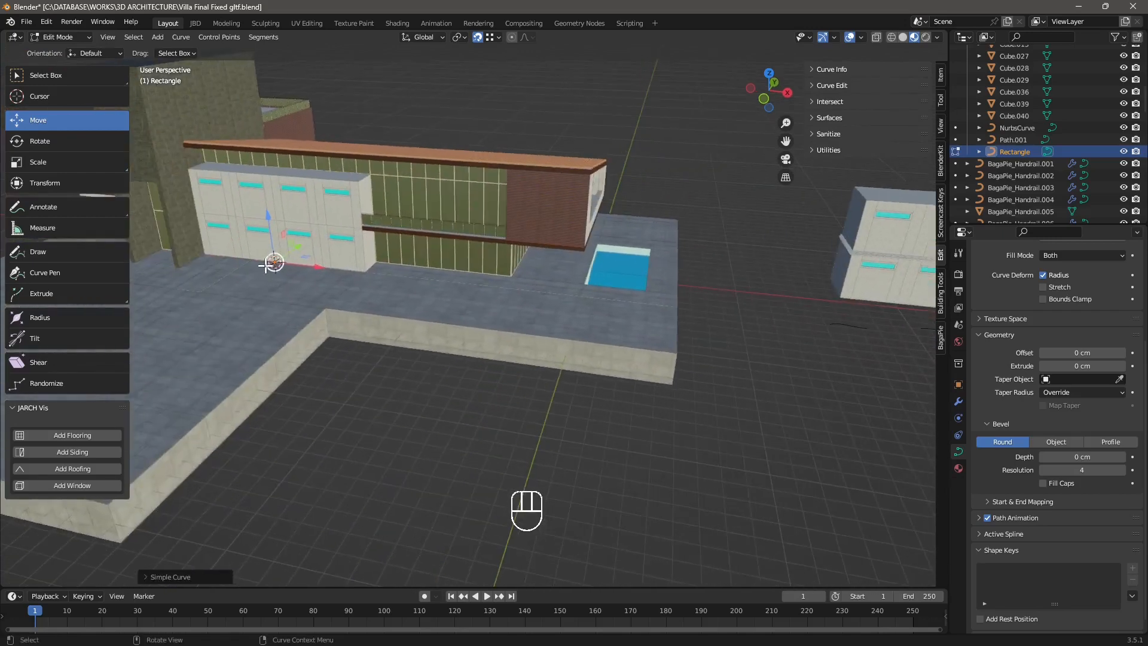
pyautogui.moveTo(307, 271); pyautogui.dragTo(799, 355)
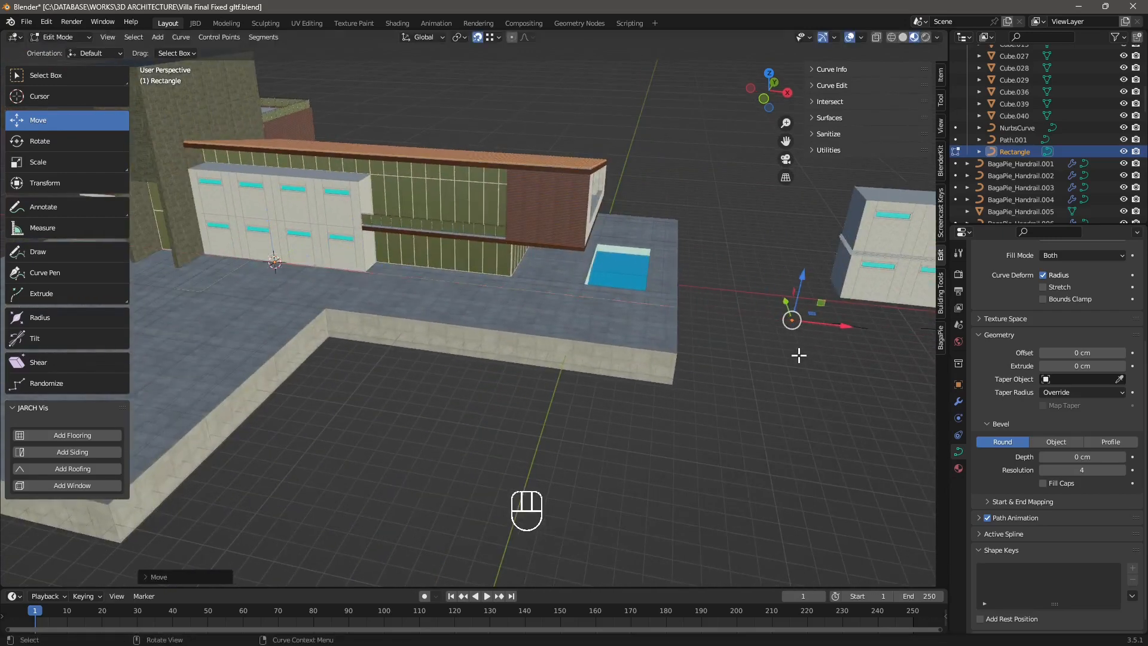
pyautogui.keyDown('shift'); pyautogui.moveTo(820, 364); pyautogui.dragTo(472, 287, button='middle'); pyautogui.keyUp('shift')
pyautogui.scroll(-3, 473, 277)
pyautogui.moveTo(477, 280); pyautogui.dragTo(747, 364)
# - Frame the selected rectangle in the viewport to examine its rounded shape up close
pyautogui.scroll(4, 752, 384)
pyautogui.keyDown('shift'); pyautogui.moveTo(752, 384); pyautogui.dragTo(555, 329, button='middle'); pyautogui.keyUp('shift')
pyautogui.scroll(1, 593, 298)
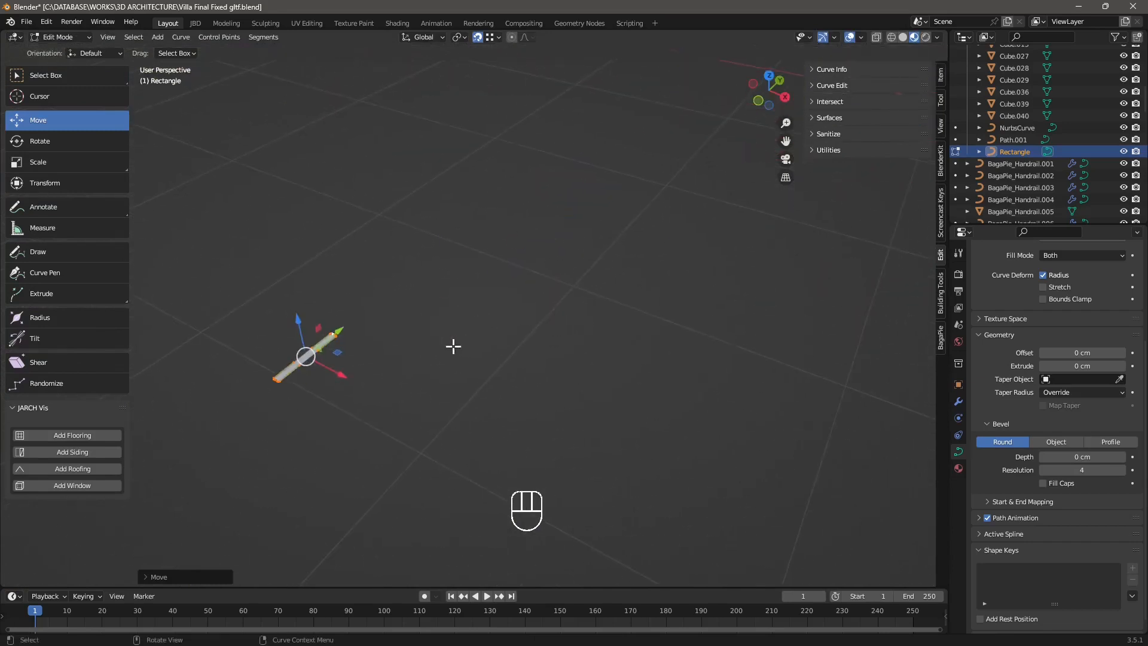
pyautogui.keyDown('shift'); pyautogui.moveTo(453, 346); pyautogui.dragTo(510, 322, button='middle'); pyautogui.keyUp('shift')
pyautogui.scroll(-1, 510, 322)
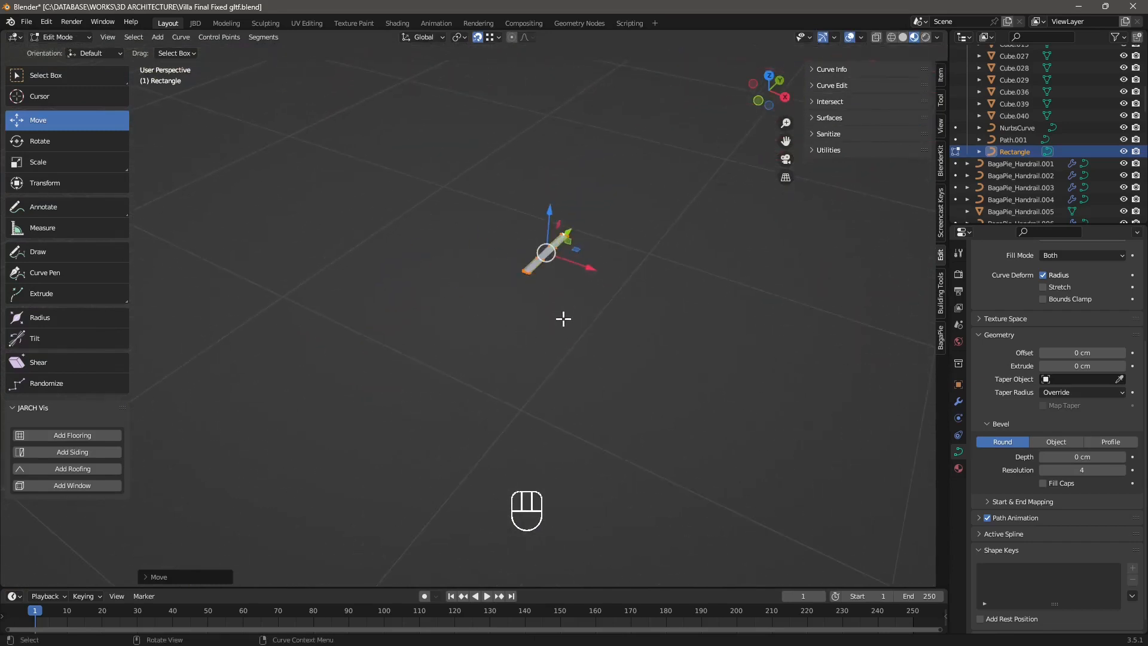
pyautogui.press('KP_Decimal')
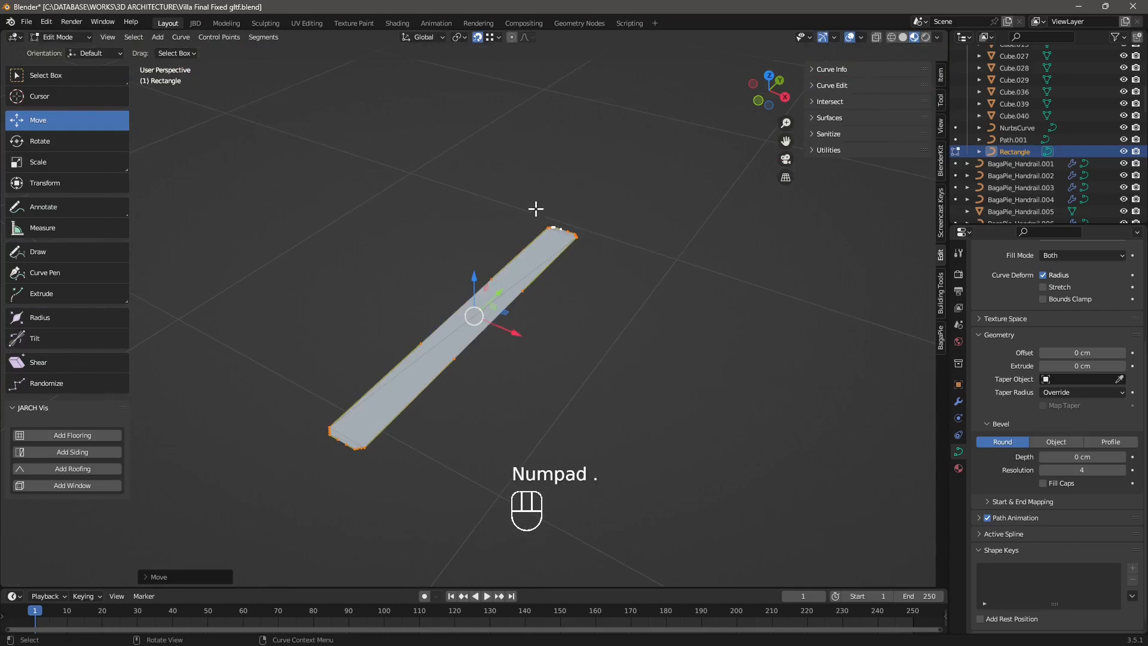
pyautogui.click(118, 38)
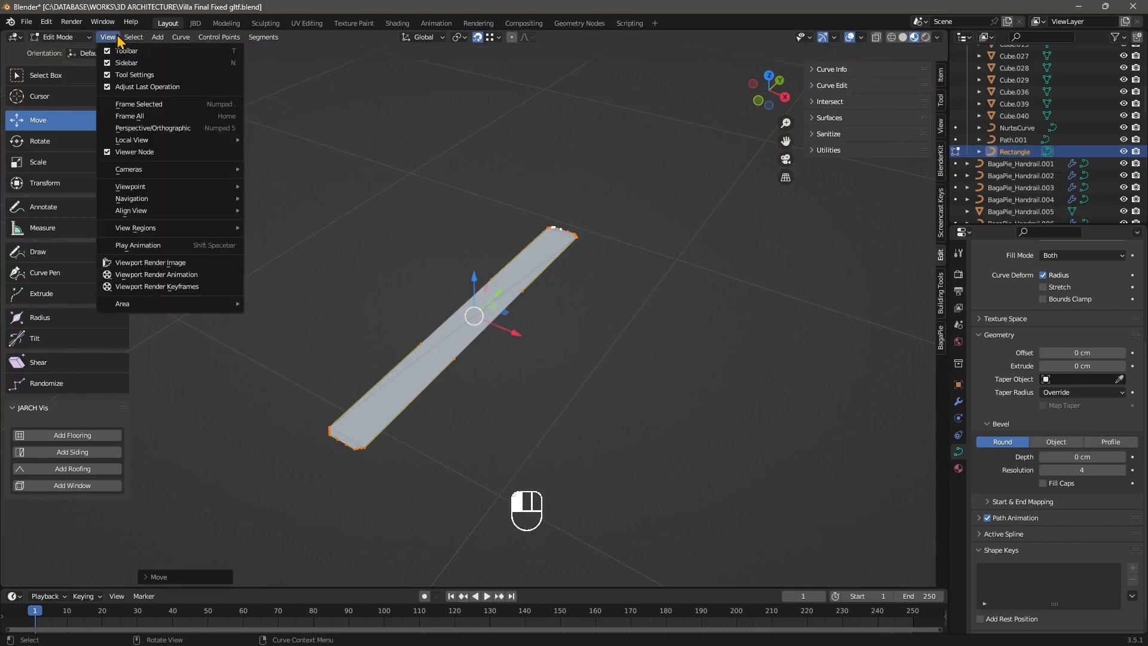
pyautogui.click(136, 107)
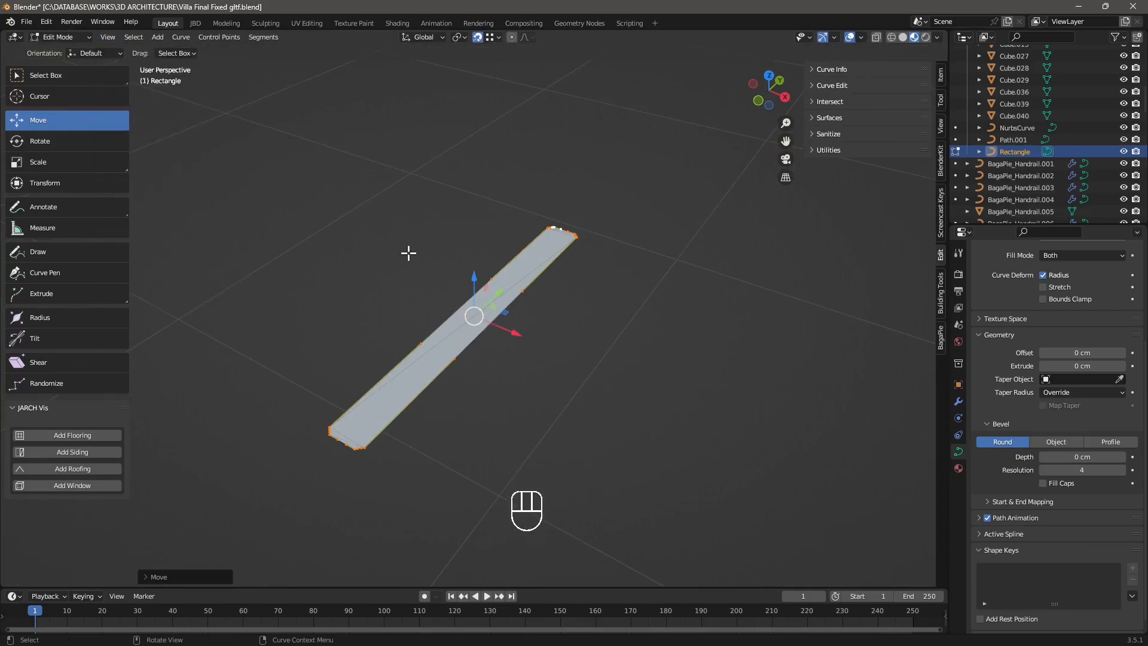
pyautogui.moveTo(470, 321); pyautogui.dragTo(473, 348, button='middle')
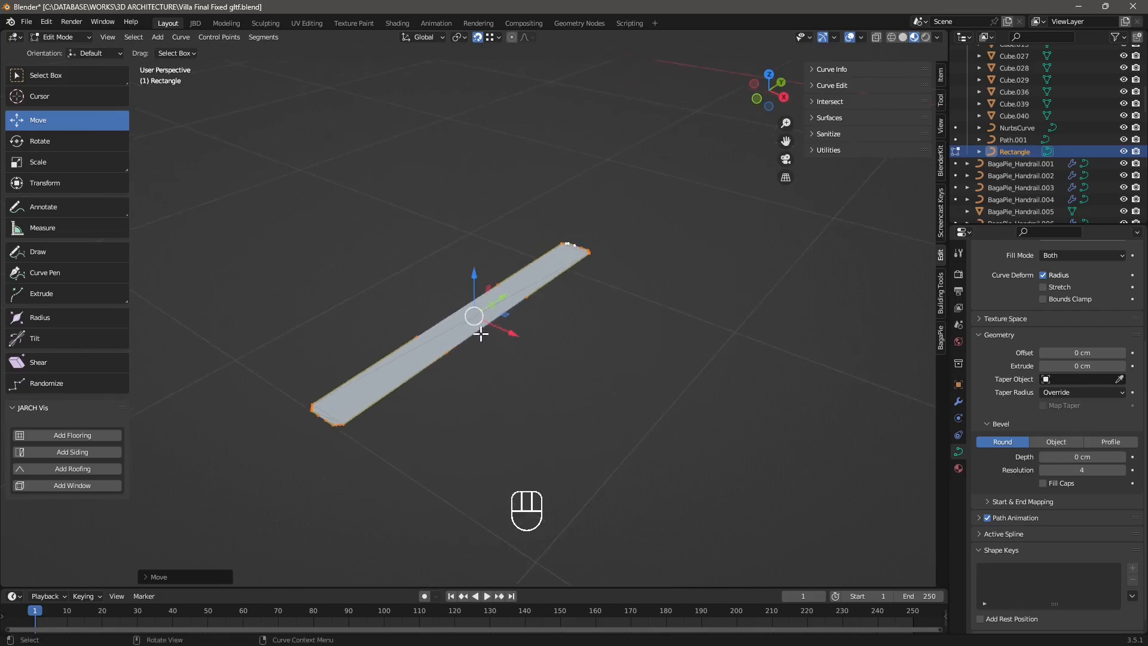
# - Deselect the rectangle's points and switch the curve's shape from 2D to 3D
pyautogui.click(420, 298)
pyautogui.scroll(5, 1051, 371)
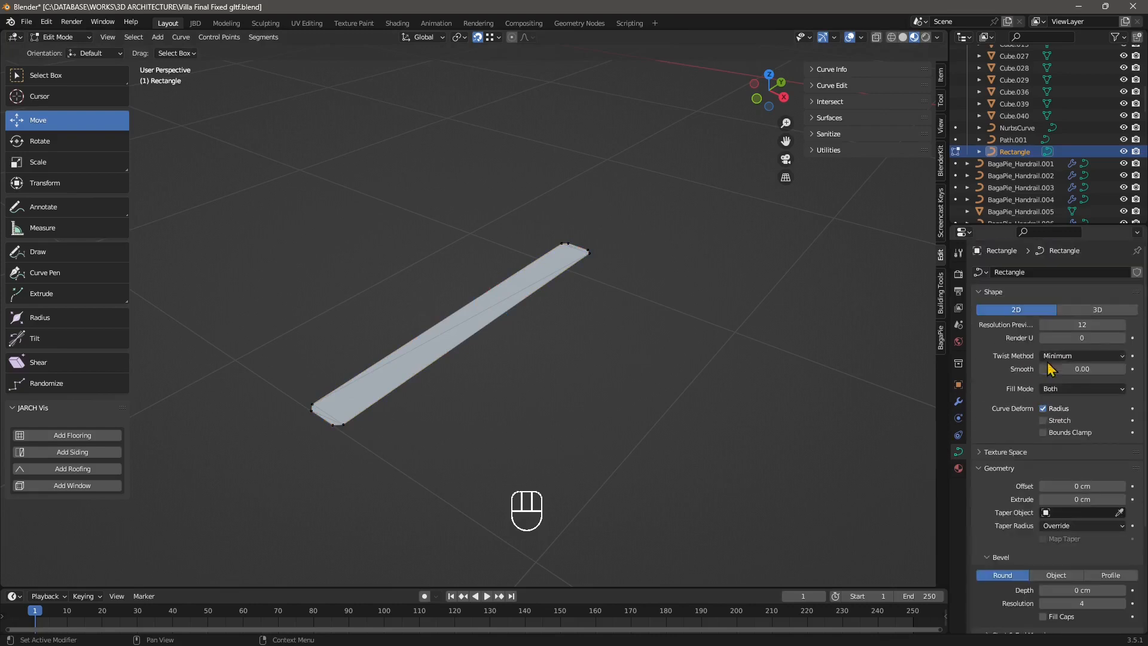
pyautogui.click(1085, 311)
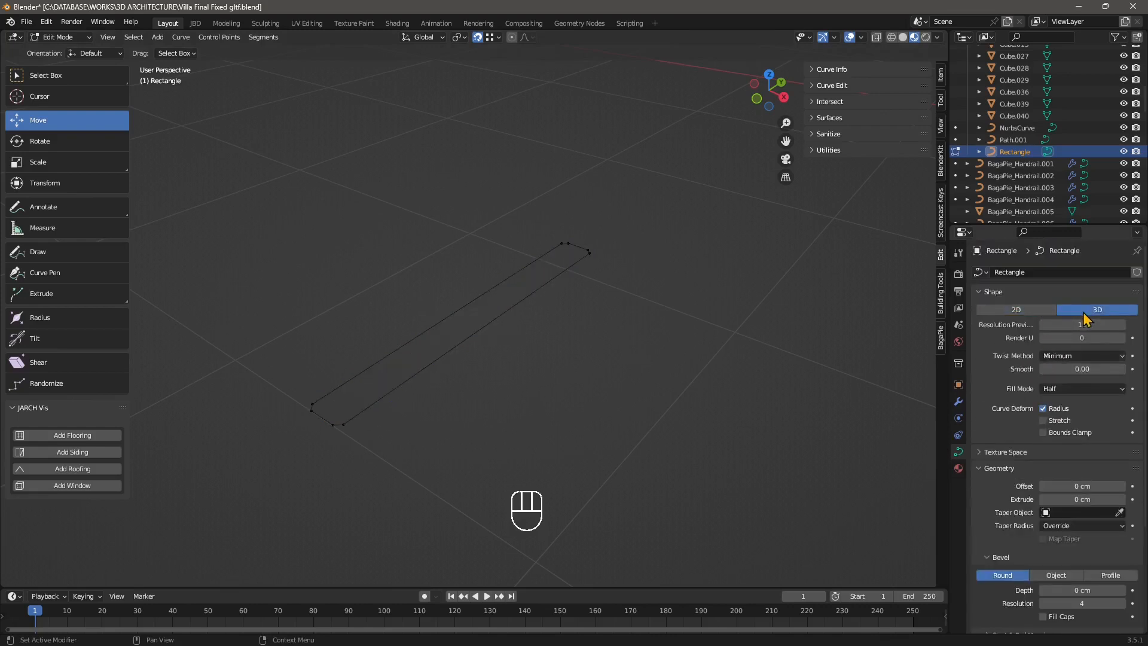
pyautogui.click(1016, 309)
pyautogui.click(1076, 309)
# - Examine the individual control points that form the rounded corners at one short end of the rectangle
pyautogui.moveTo(379, 412); pyautogui.dragTo(347, 435, button='middle')
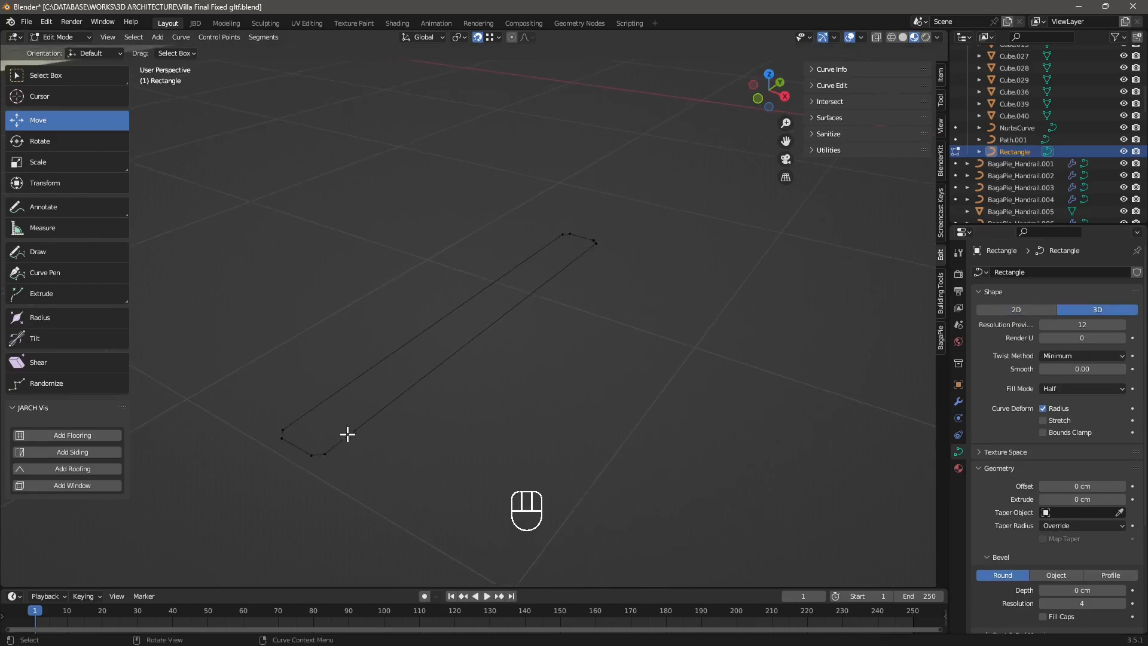
pyautogui.click(314, 458)
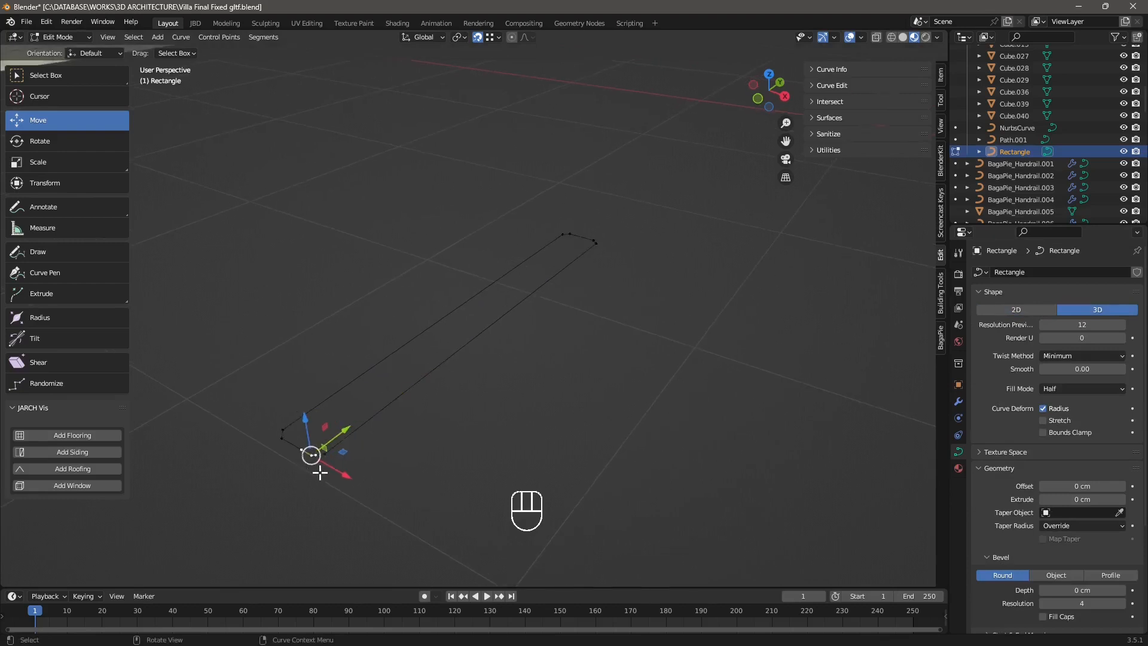
pyautogui.click(282, 429)
pyautogui.click(275, 442)
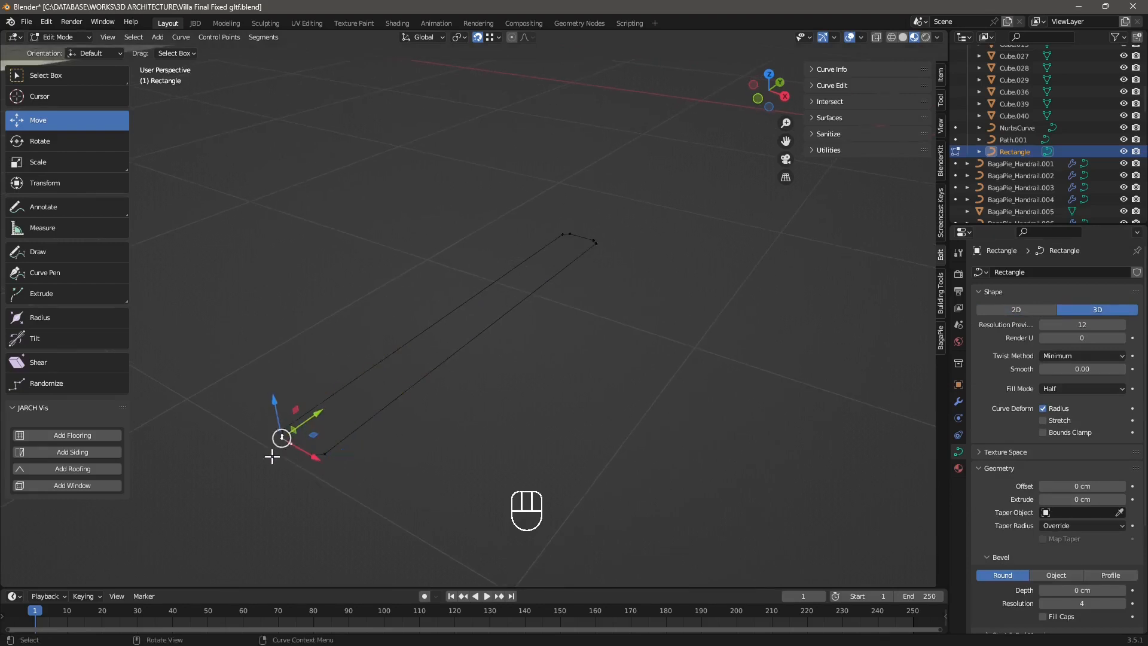
# - Return to Object Mode and select the rectangle by its outline
pyautogui.click(60, 37)
pyautogui.click(65, 63)
pyautogui.click(417, 261)
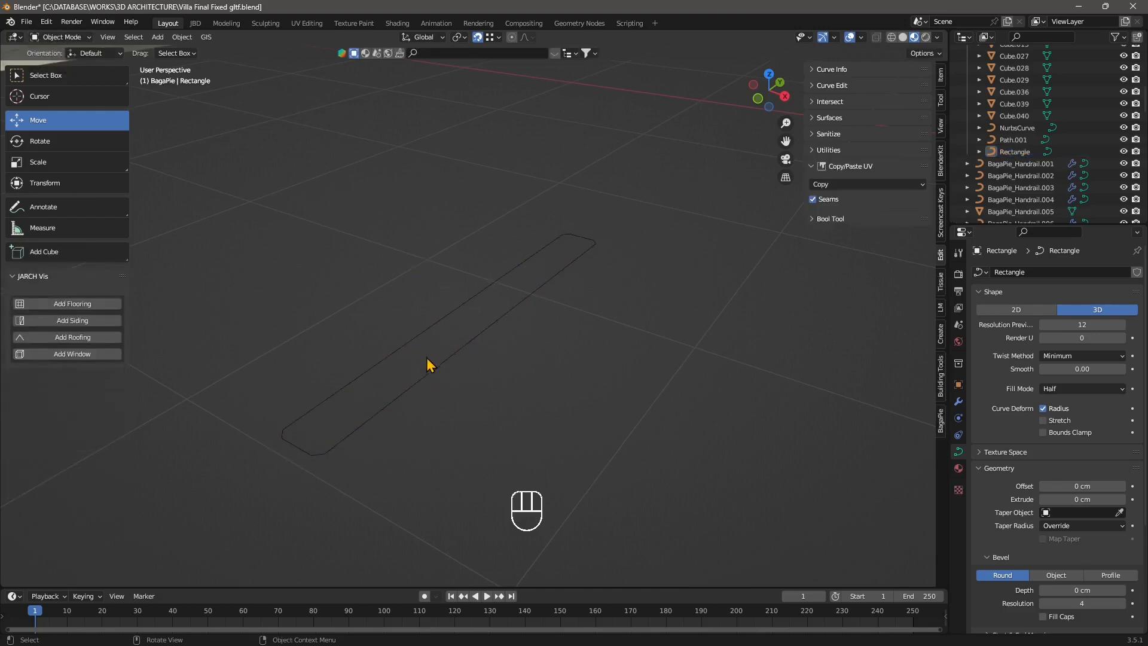
pyautogui.click(438, 378)
# - Examine where the rectangle's origin lies in the scene relative to its outline
pyautogui.scroll(-7, 302, 374)
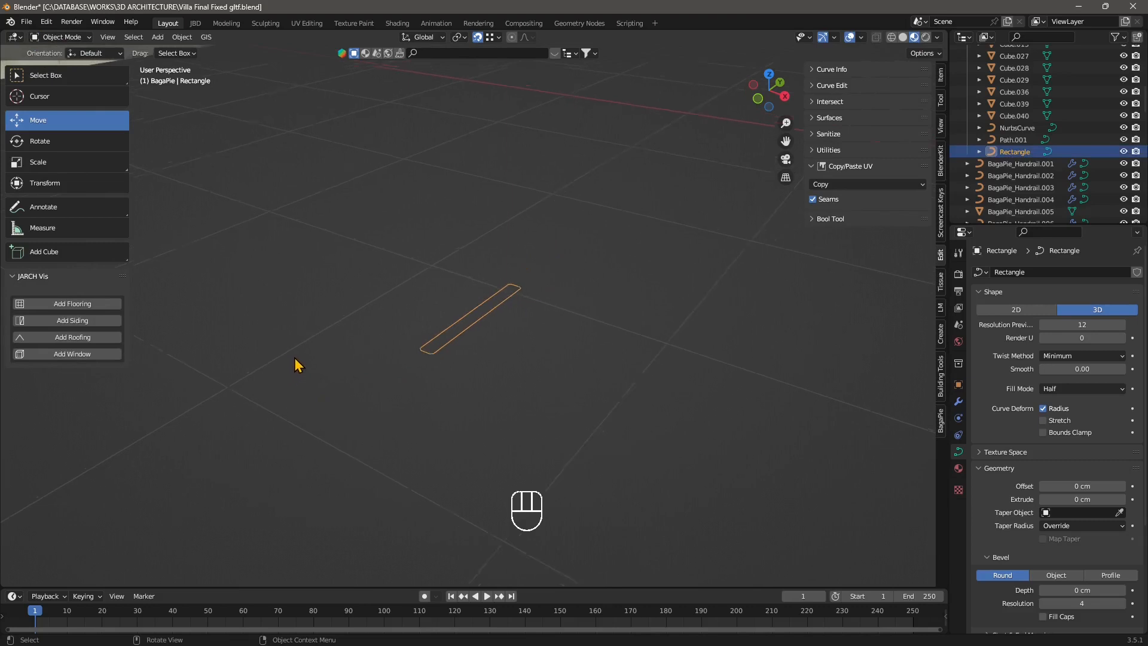
pyautogui.keyDown('shift'); pyautogui.moveTo(498, 335); pyautogui.dragTo(400, 351, button='middle'); pyautogui.keyUp('shift')
pyautogui.scroll(-4, 375, 343)
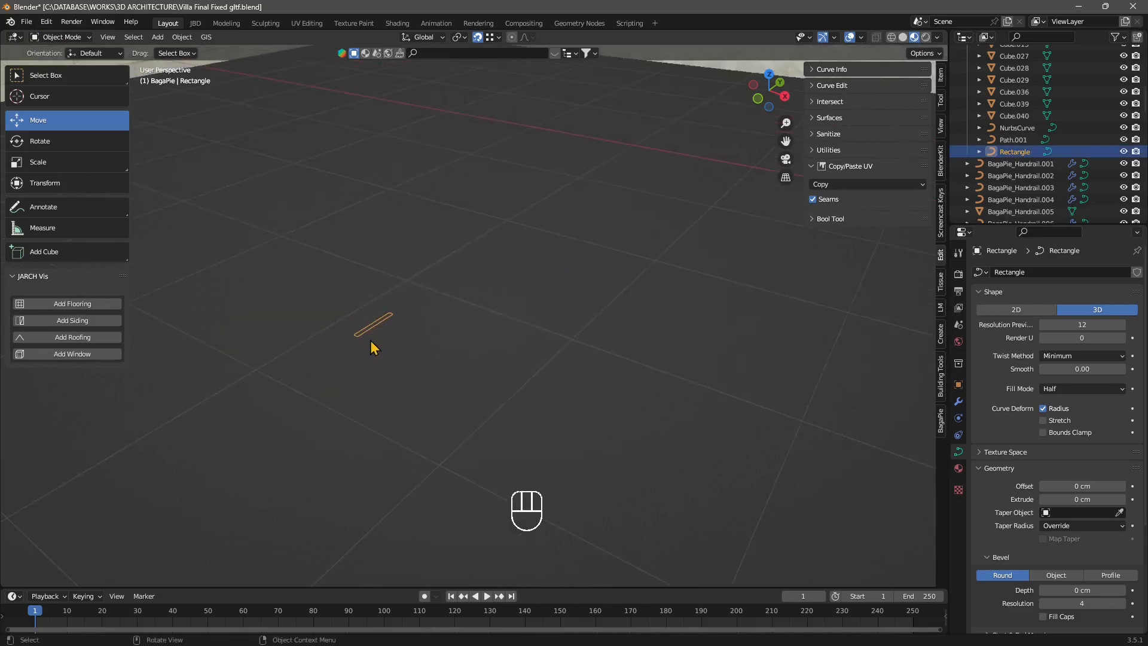
pyautogui.scroll(-5, 426, 358)
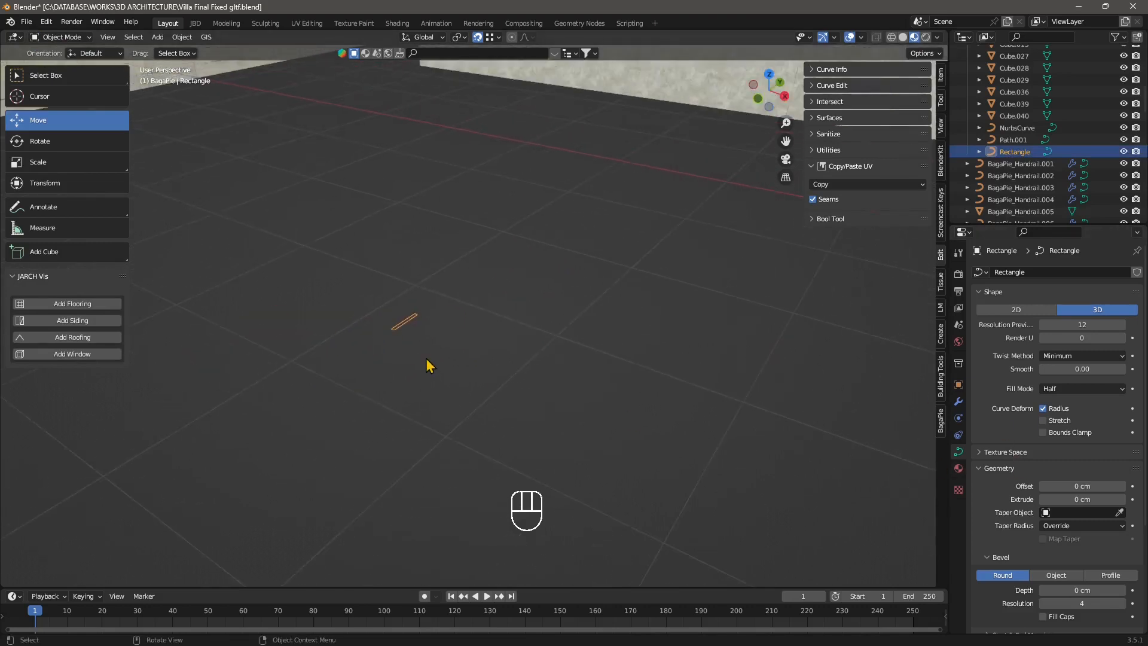
pyautogui.keyDown('shift'); pyautogui.moveTo(532, 230); pyautogui.dragTo(435, 232, button='middle'); pyautogui.keyUp('shift')
pyautogui.moveTo(304, 349); pyautogui.dragTo(580, 343, button='middle')
pyautogui.scroll(2, 347, 348)
pyautogui.scroll(-5, 359, 362)
pyautogui.scroll(5, 357, 358)
pyautogui.scroll(2, 470, 362)
pyautogui.scroll(-5, 471, 359)
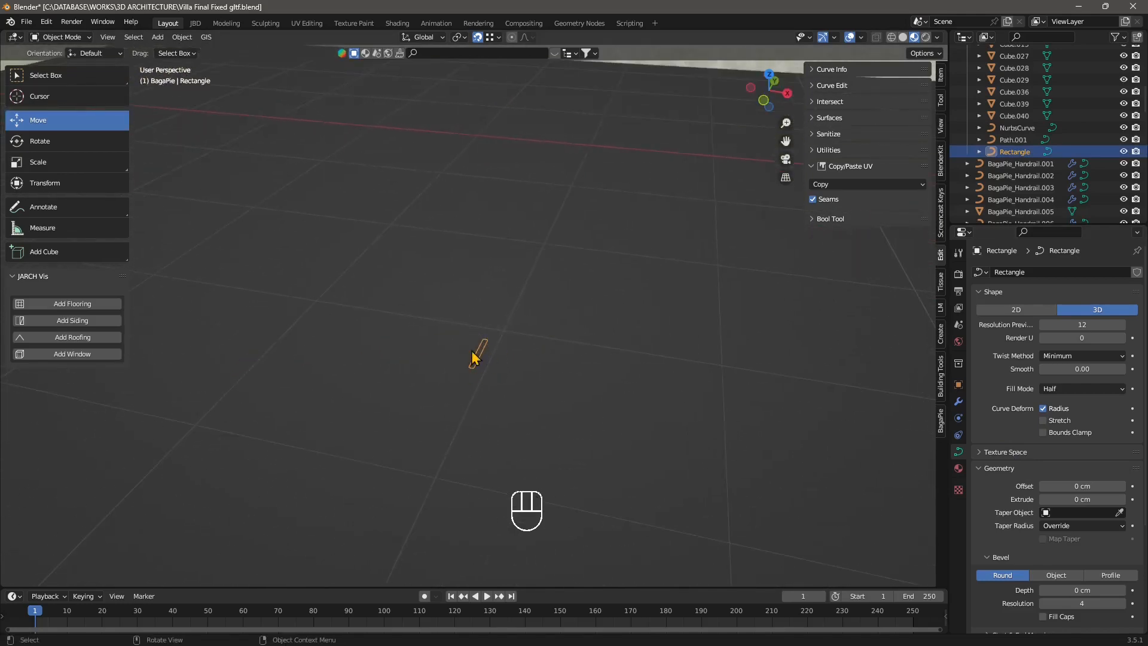
pyautogui.scroll(-6, 611, 359)
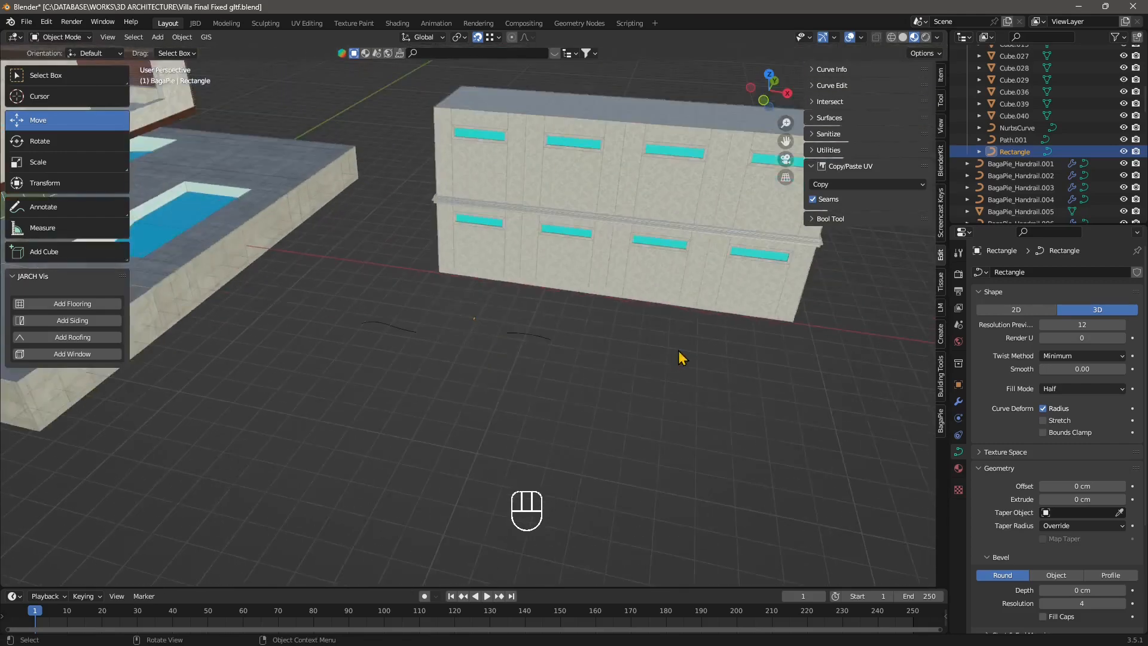
pyautogui.moveTo(679, 353); pyautogui.dragTo(598, 347, button='middle')
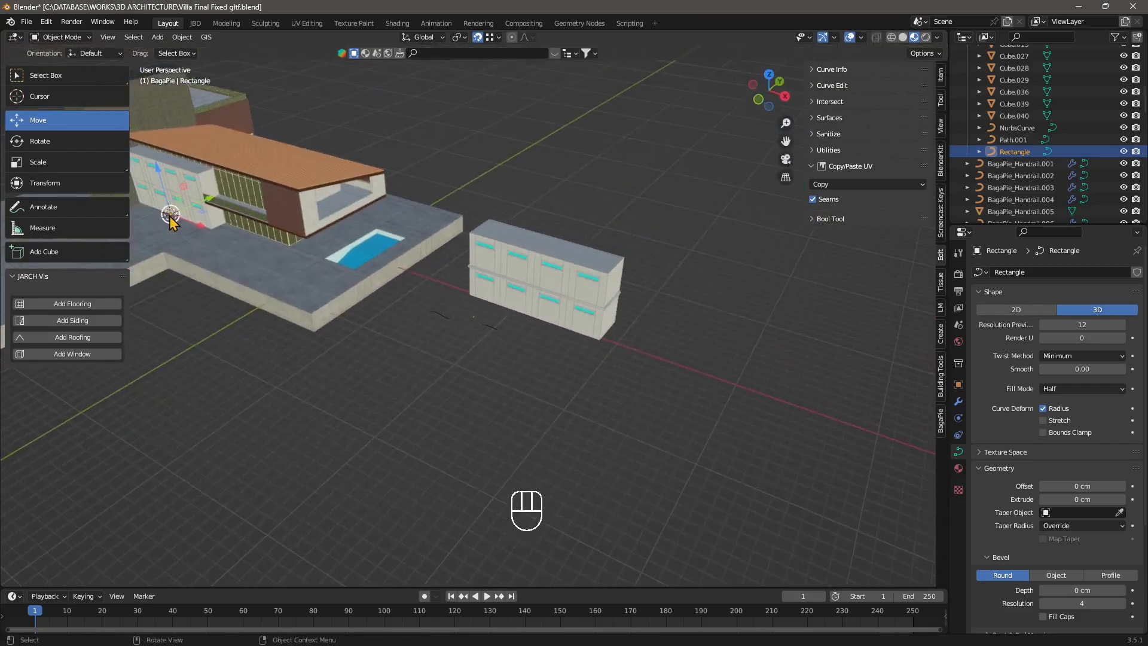
# - Set the rectangle's origin to its geometry so it sits at the centre of the outline
pyautogui.scroll(10, 472, 352)
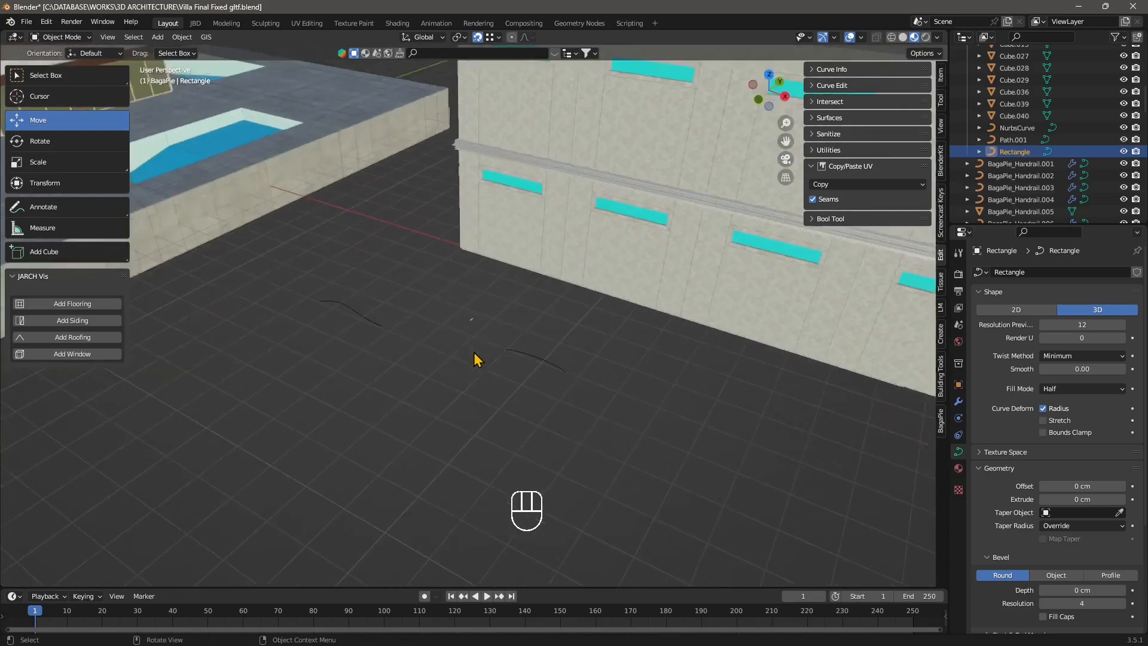
pyautogui.rightClick(444, 359)
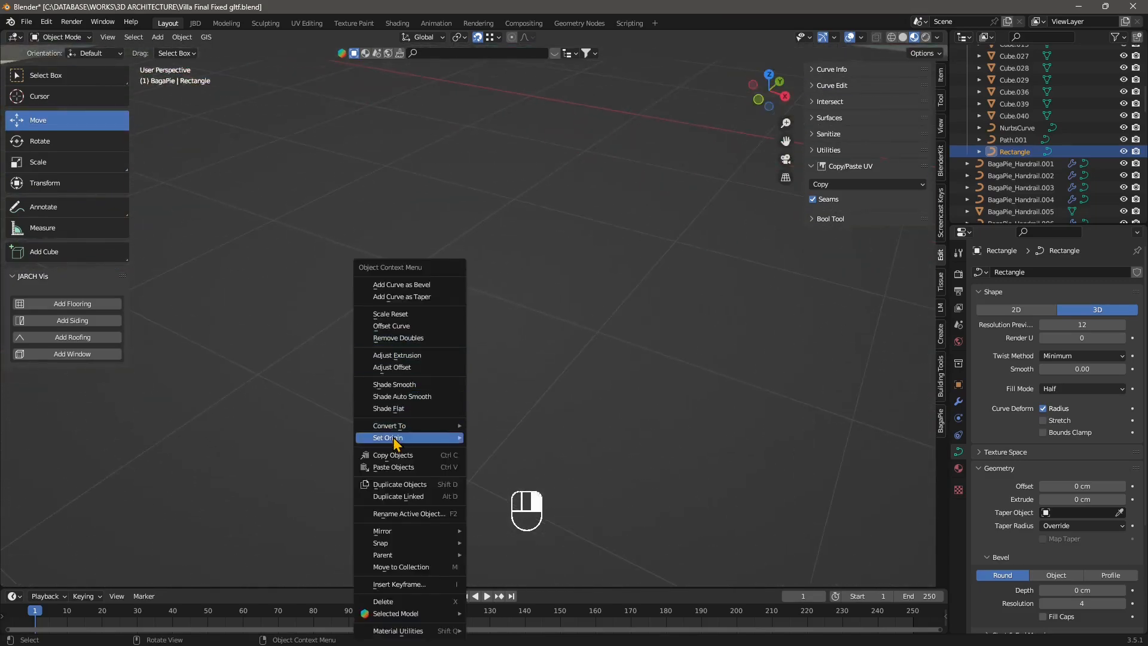
pyautogui.moveTo(395, 438)
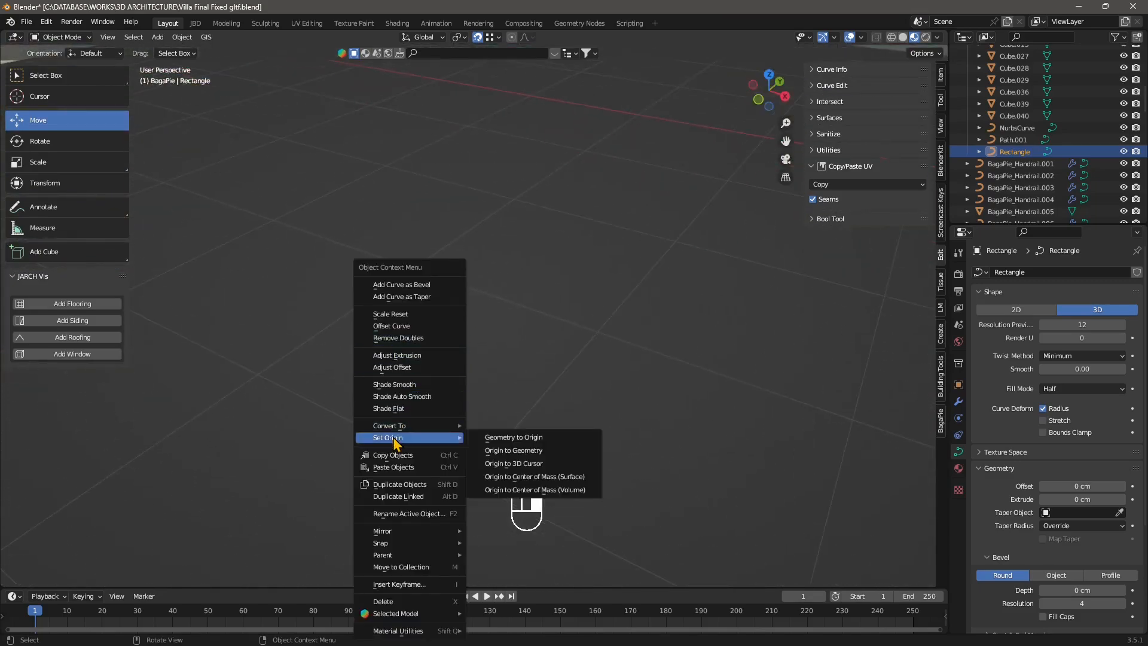
pyautogui.click(506, 455)
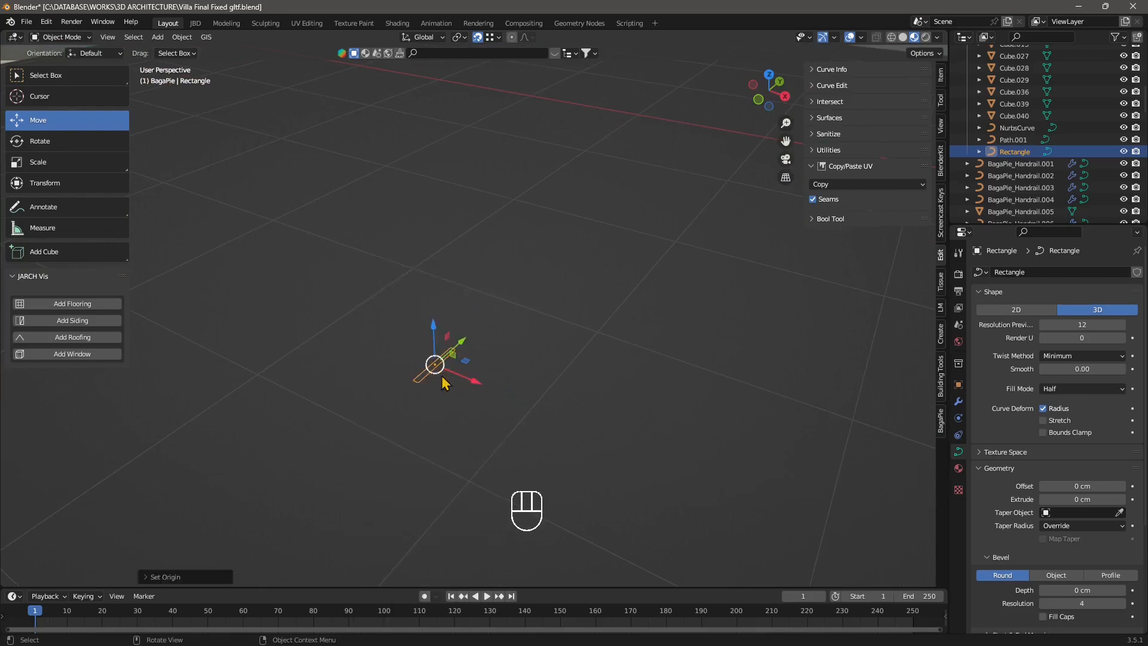
# - Filter the scene's object list for "base" and select the Baseboard Path
pyautogui.scroll(-4, 317, 380)
pyautogui.scroll(-4, 305, 374)
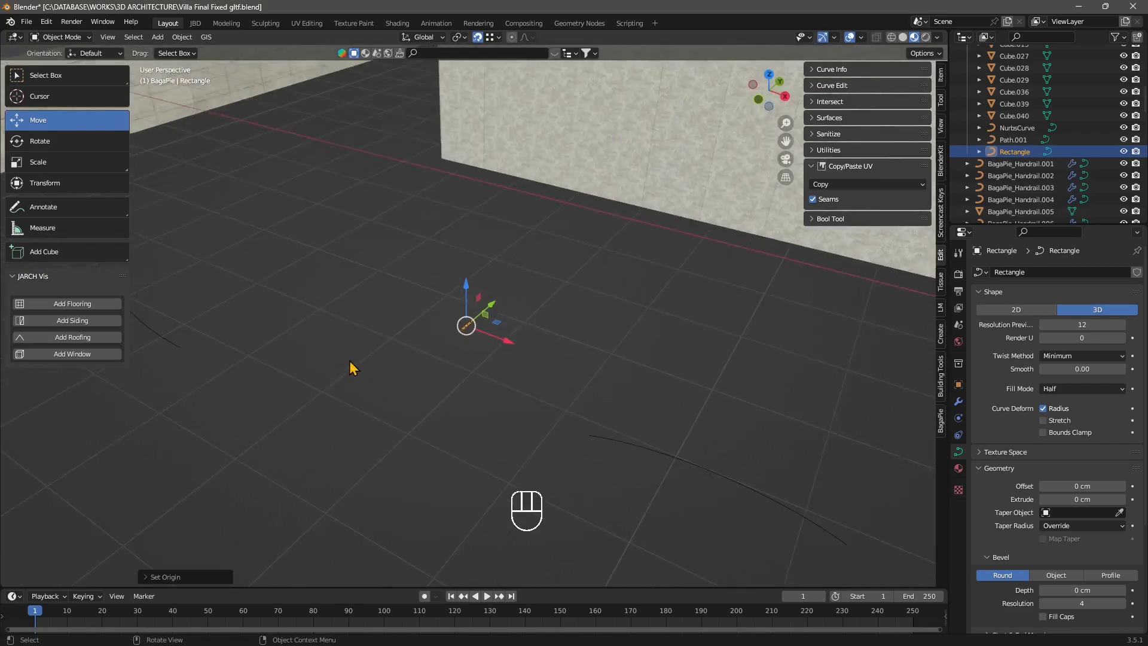
pyautogui.keyDown('shift'); pyautogui.moveTo(620, 373); pyautogui.dragTo(490, 366, button='middle'); pyautogui.keyUp('shift')
pyautogui.click(1039, 37)
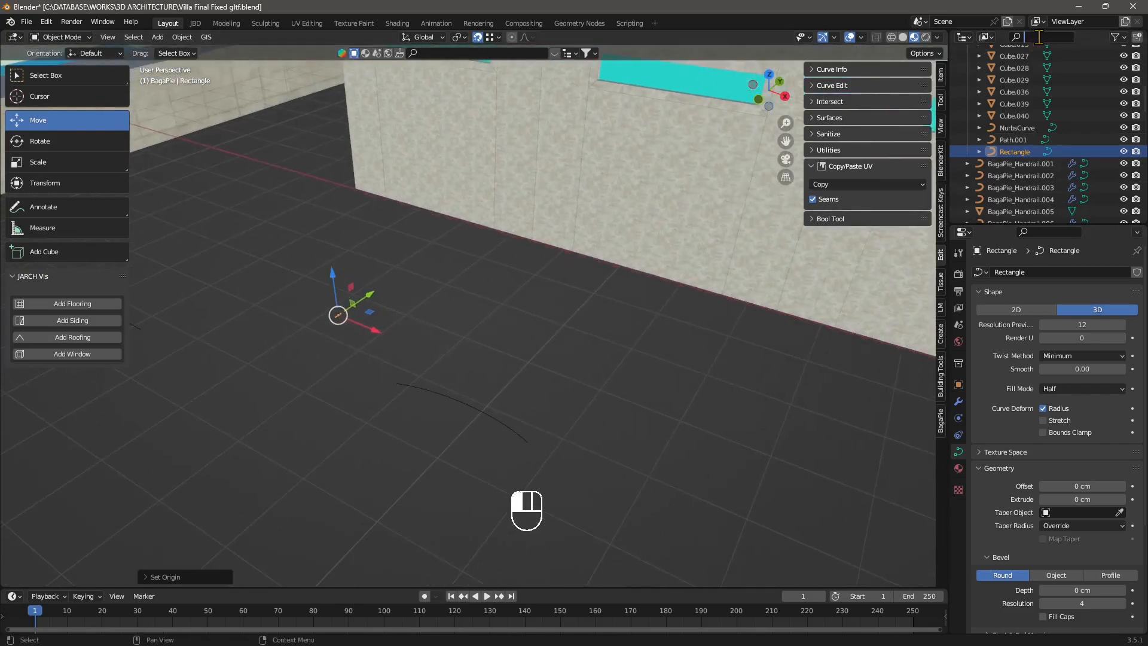
pyautogui.write('base')
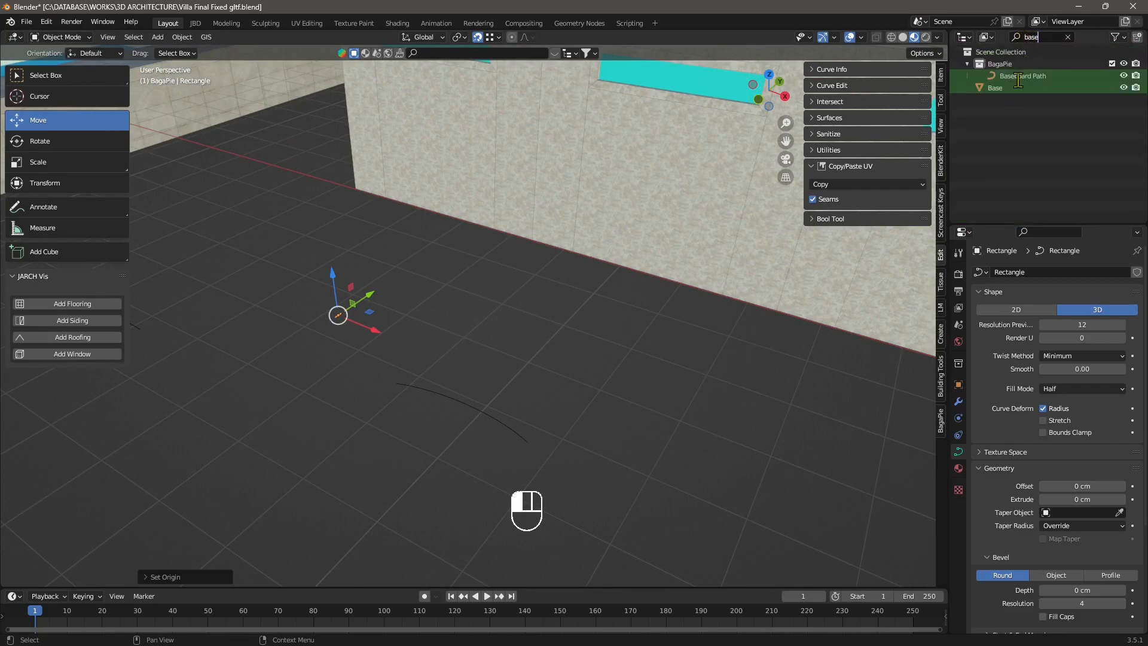
pyautogui.click(1001, 76)
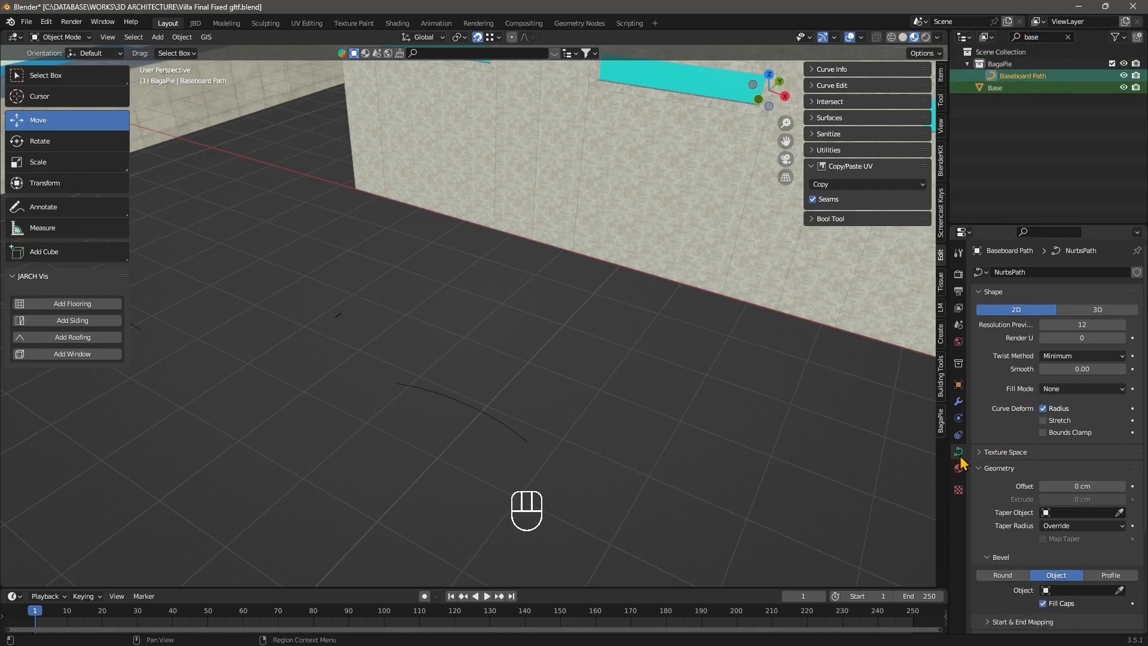
# - Assign the Rectangle curve as the Baseboard Path's bevel object and check the moulding along the block's base
pyautogui.scroll(-5, 1013, 459)
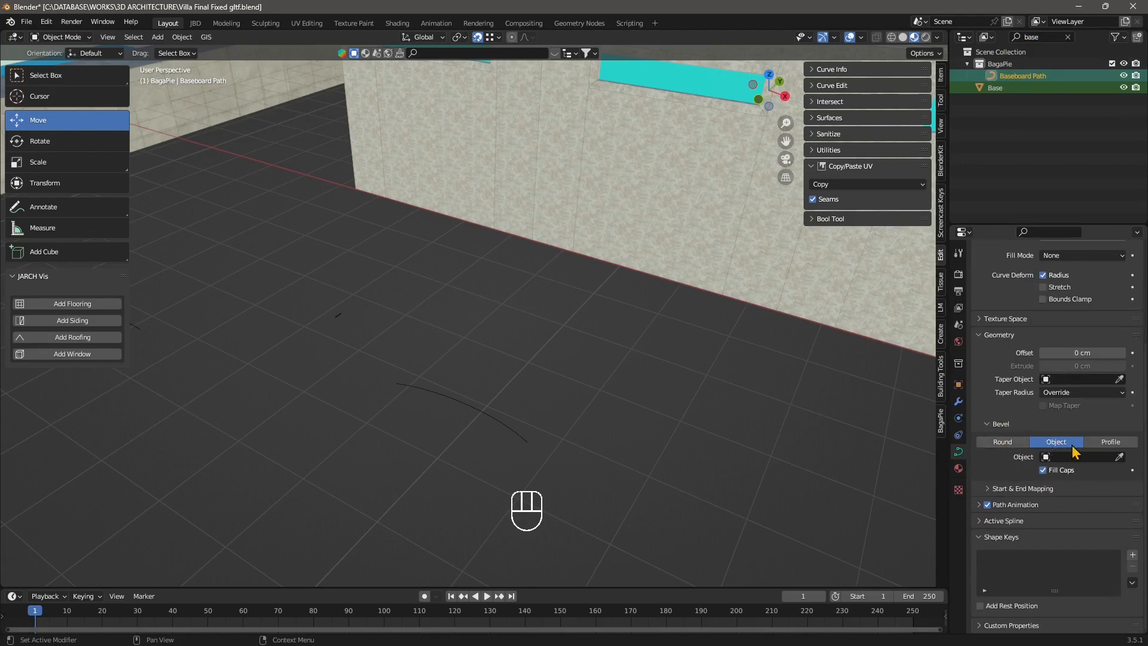
pyautogui.click(1119, 457)
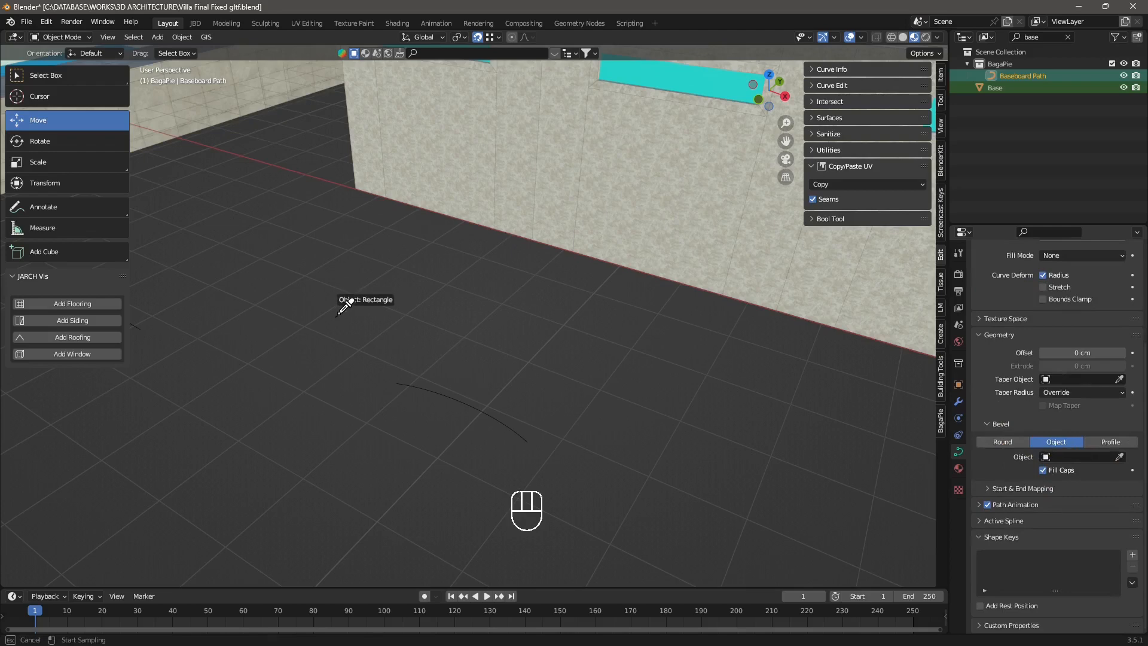
pyautogui.click(338, 316)
pyautogui.moveTo(616, 333); pyautogui.dragTo(170, 214, button='middle')
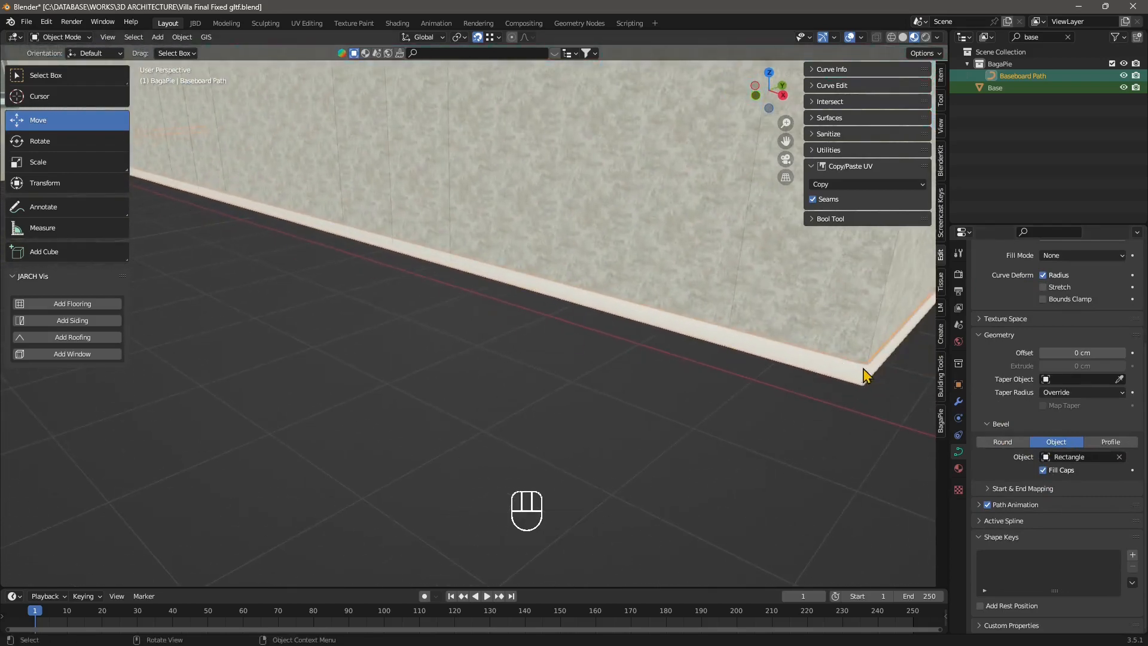
pyautogui.moveTo(814, 375); pyautogui.dragTo(783, 373, button='middle')
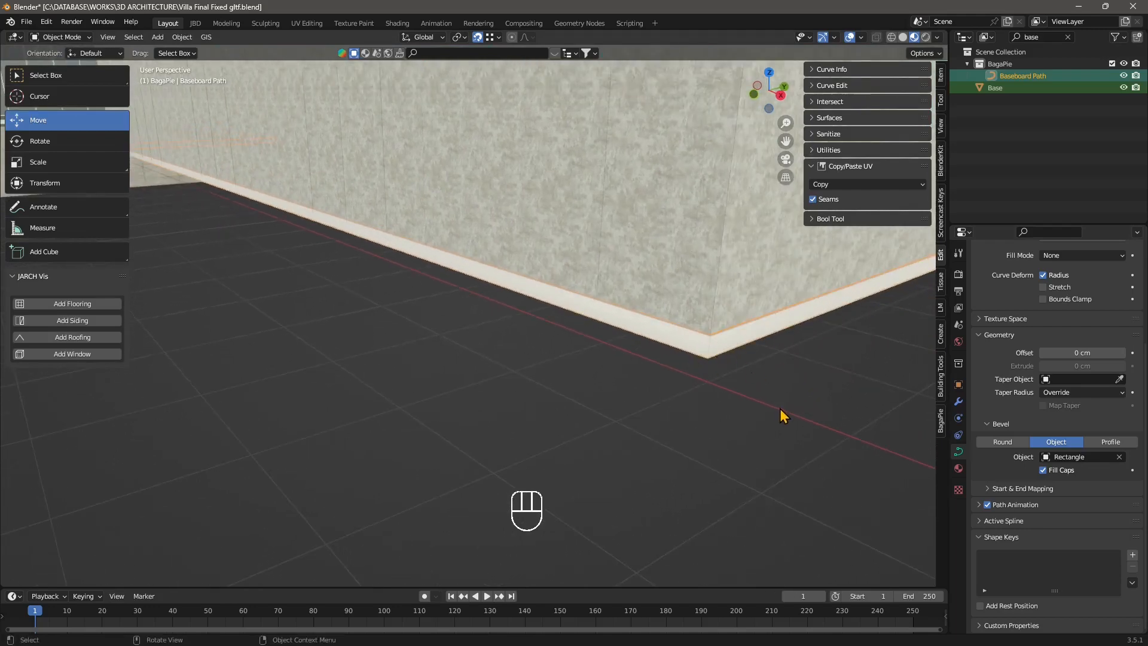
# - Deselect the Baseboard Path and select the small rectangle profile lying on the ground in front of the block
pyautogui.scroll(-6, 777, 398)
pyautogui.keyDown('shift'); pyautogui.moveTo(497, 361); pyautogui.dragTo(700, 394, button='middle'); pyautogui.keyUp('shift')
pyautogui.scroll(2, 491, 362)
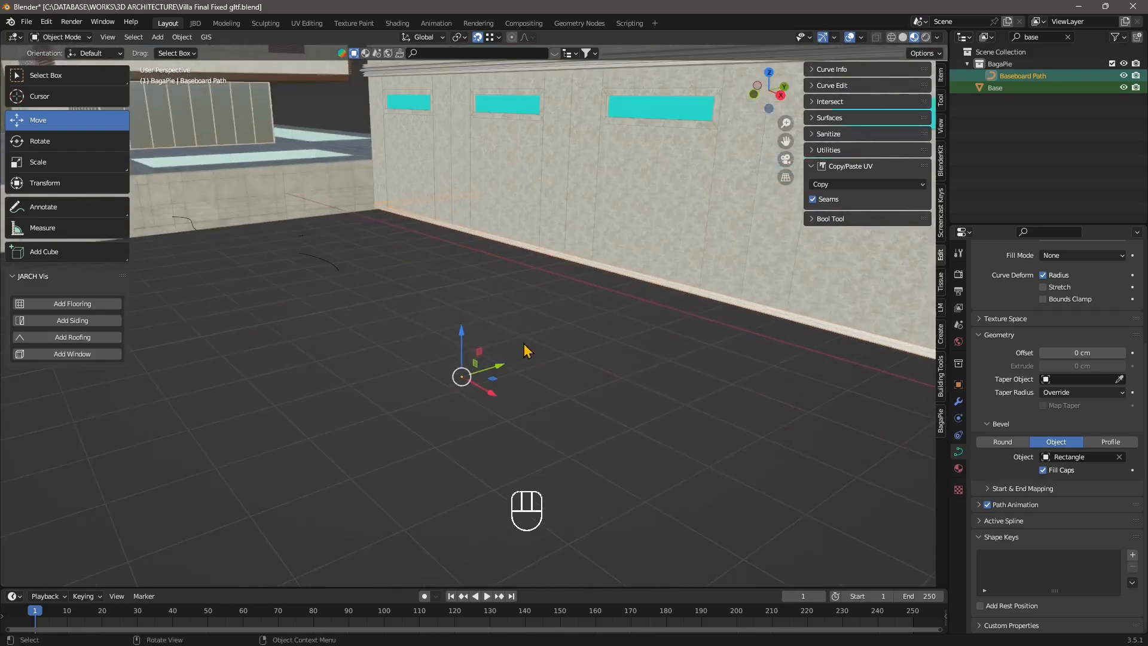
pyautogui.click(484, 401)
pyautogui.moveTo(387, 313); pyautogui.dragTo(353, 299, button='middle')
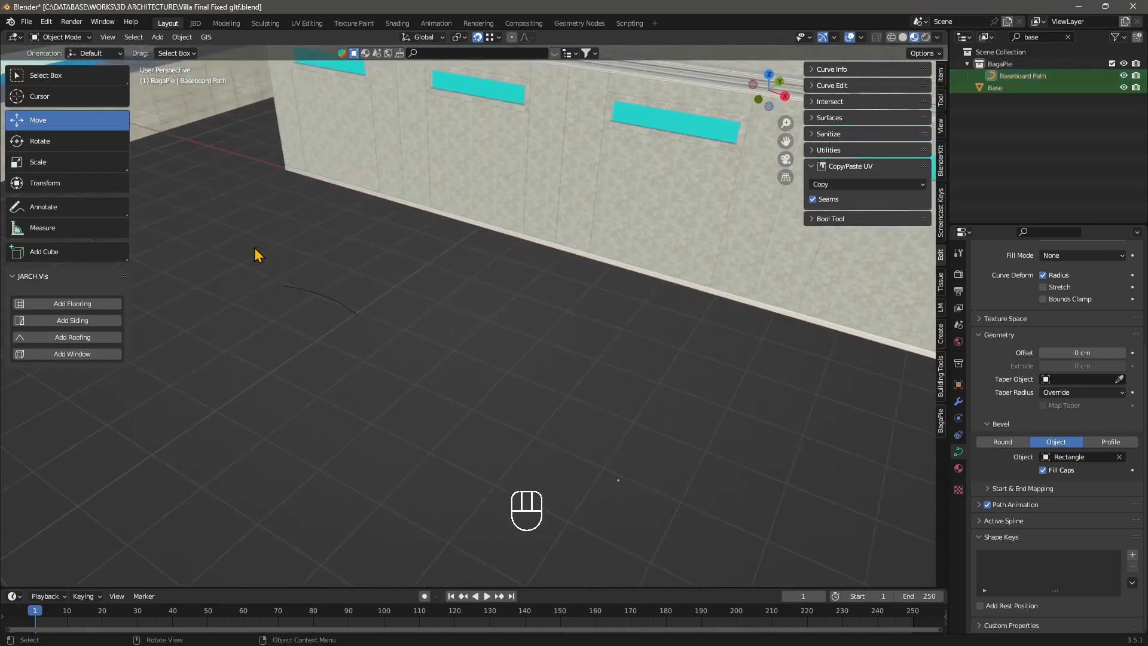
pyautogui.click(254, 249)
pyautogui.keyDown('shift'); pyautogui.moveTo(270, 299); pyautogui.dragTo(397, 298, button='middle'); pyautogui.keyUp('shift')
pyautogui.scroll(2, 397, 298)
pyautogui.scroll(2, 365, 284)
pyautogui.keyDown('shift'); pyautogui.moveTo(283, 291); pyautogui.dragTo(376, 331, button='middle'); pyautogui.keyUp('shift')
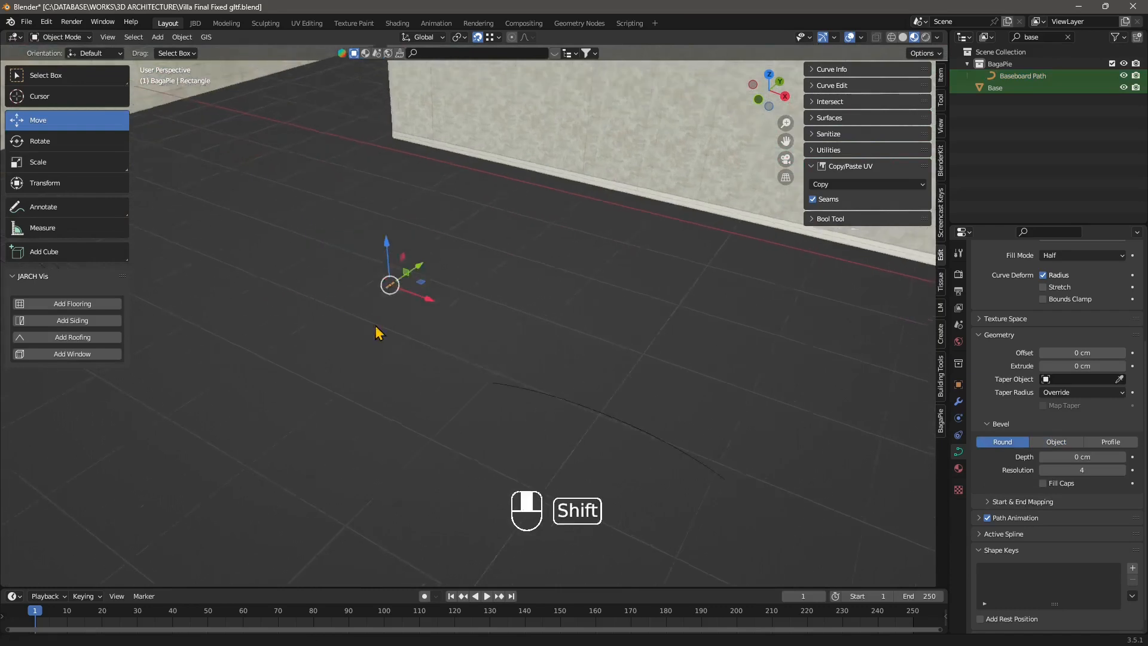
pyautogui.scroll(2, 383, 316)
pyautogui.scroll(5, 346, 305)
pyautogui.keyDown('shift'); pyautogui.moveTo(299, 297); pyautogui.dragTo(485, 367, button='middle'); pyautogui.keyUp('shift')
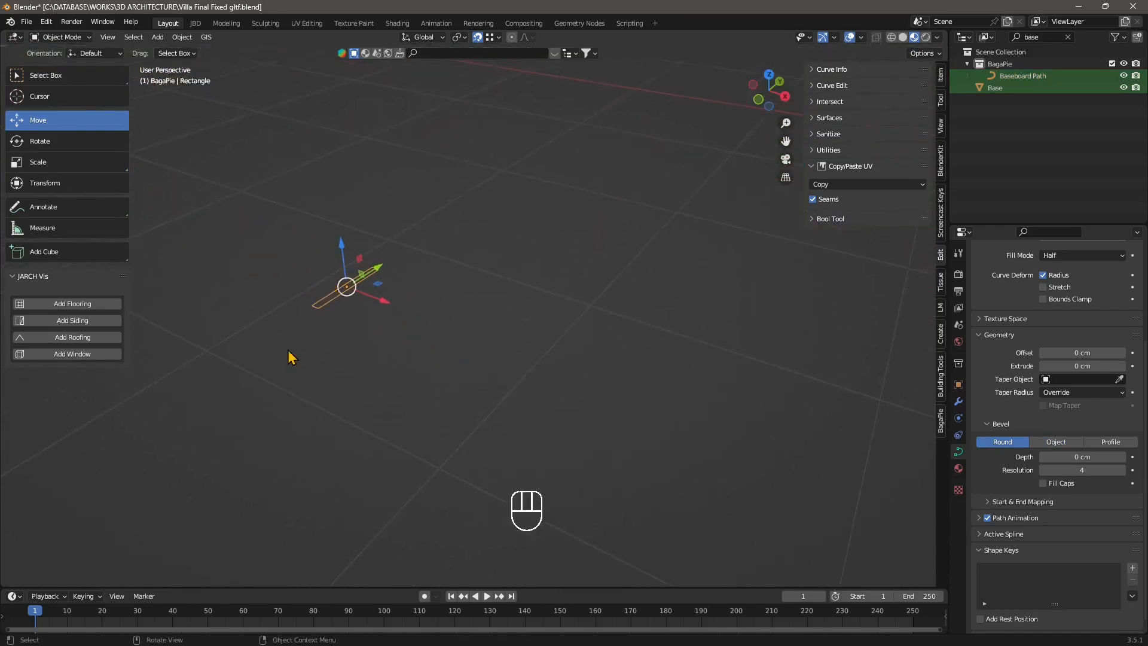
# - Try moving the rectangle profile across the ground, and undo the move
pyautogui.scroll(-9, 287, 353)
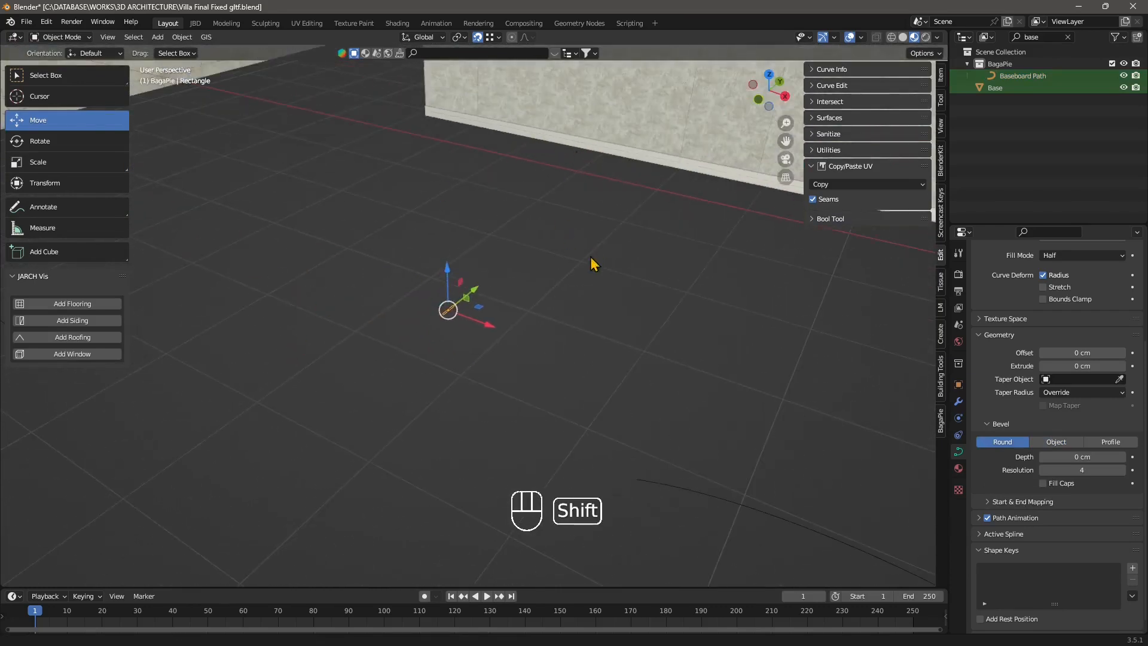
pyautogui.keyDown('shift'); pyautogui.moveTo(594, 263); pyautogui.dragTo(401, 329, button='middle'); pyautogui.keyUp('shift')
pyautogui.moveTo(385, 309); pyautogui.dragTo(533, 301)
pyautogui.hotkey('ctrl', 'z')
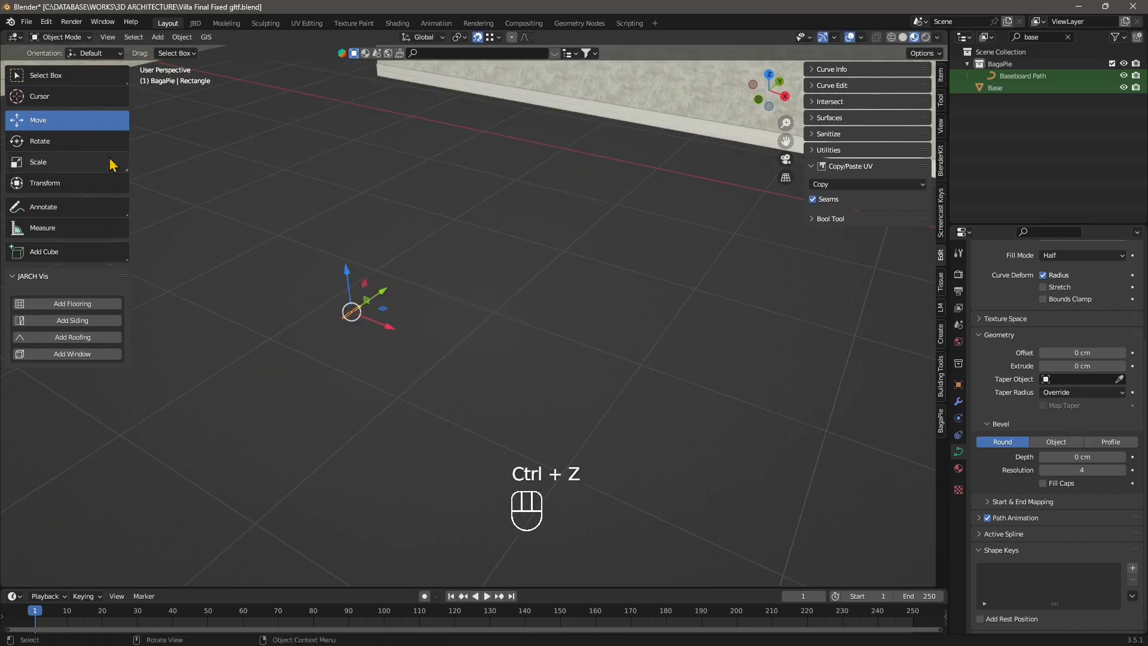
# - Scale the rectangle profile uniformly with the Scale tool to resize the baseboard moulding
pyautogui.click(63, 159)
pyautogui.moveTo(404, 322); pyautogui.dragTo(417, 354)
pyautogui.scroll(-6, 337, 305)
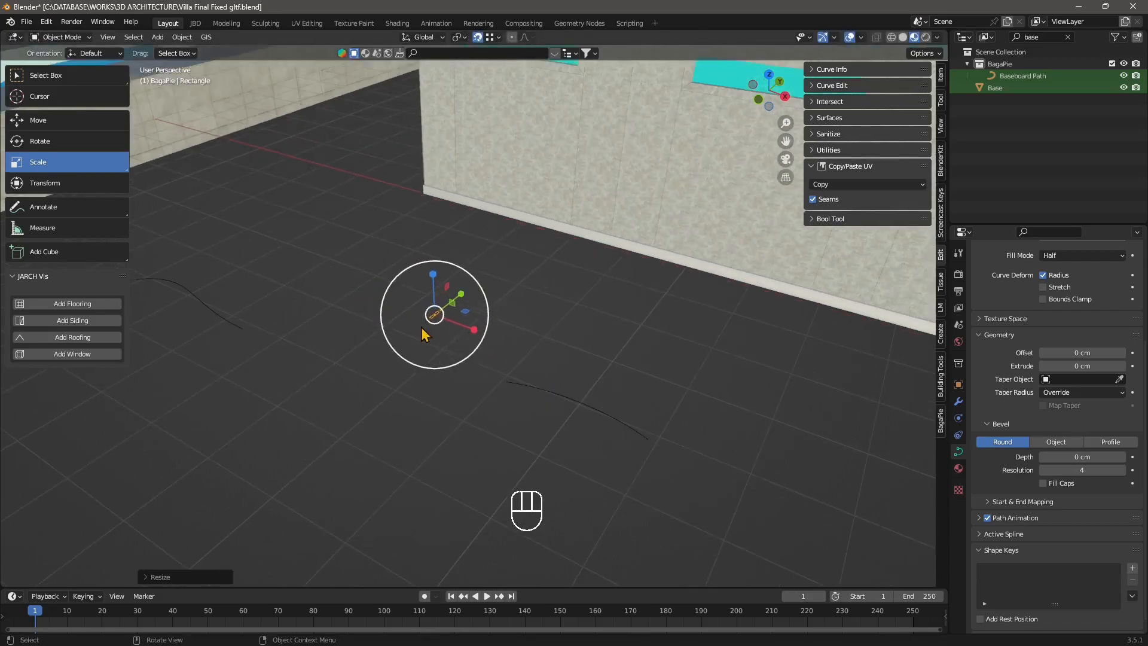
# - Select the baseboard moulding at the block's corner, expand its Start & End Mapping settings and disable Path Animation
pyautogui.keyDown('shift'); pyautogui.moveTo(610, 344); pyautogui.dragTo(548, 329, button='middle'); pyautogui.keyUp('shift')
pyautogui.moveTo(553, 373); pyautogui.dragTo(551, 307, button='middle')
pyautogui.scroll(-6, 550, 308)
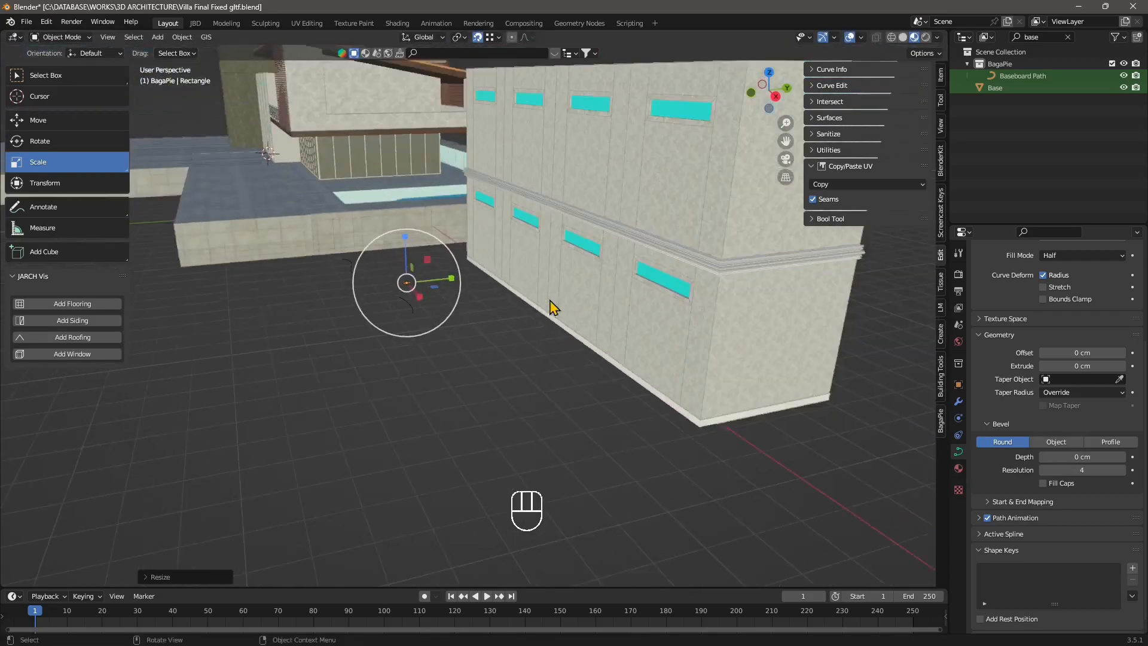
pyautogui.moveTo(667, 409); pyautogui.dragTo(694, 375, button='middle')
pyautogui.scroll(4, 755, 339)
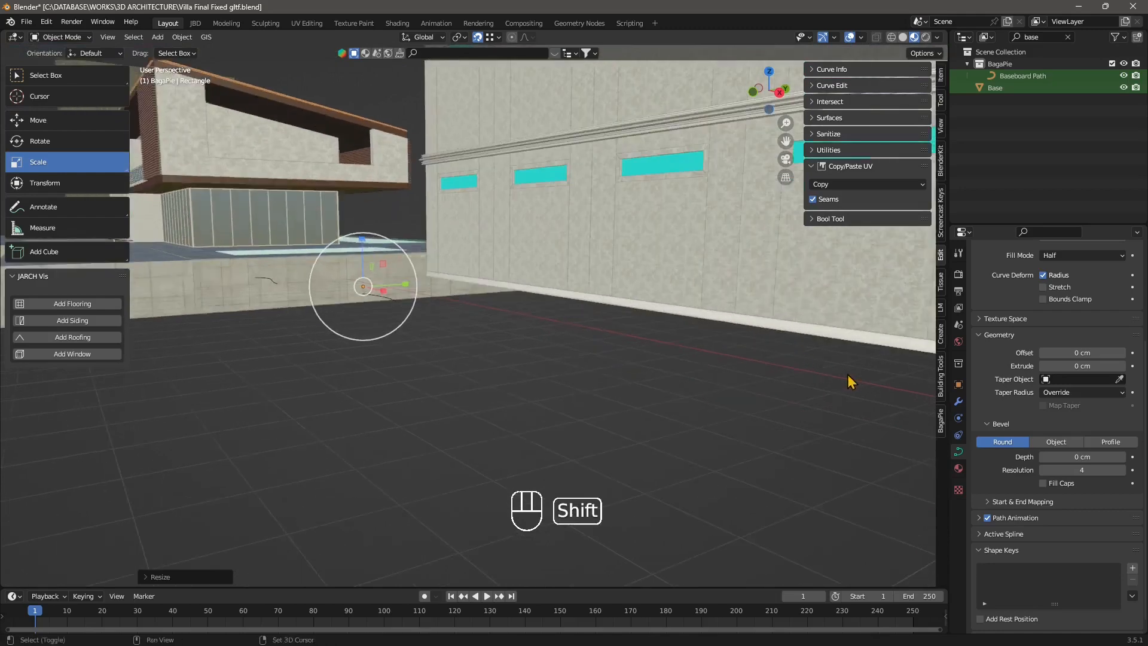
pyautogui.keyDown('shift'); pyautogui.moveTo(849, 377); pyautogui.dragTo(583, 337, button='middle'); pyautogui.keyUp('shift')
pyautogui.scroll(4, 582, 337)
pyautogui.keyDown('shift'); pyautogui.moveTo(656, 355); pyautogui.dragTo(497, 405, button='middle'); pyautogui.keyUp('shift')
pyautogui.click(608, 347)
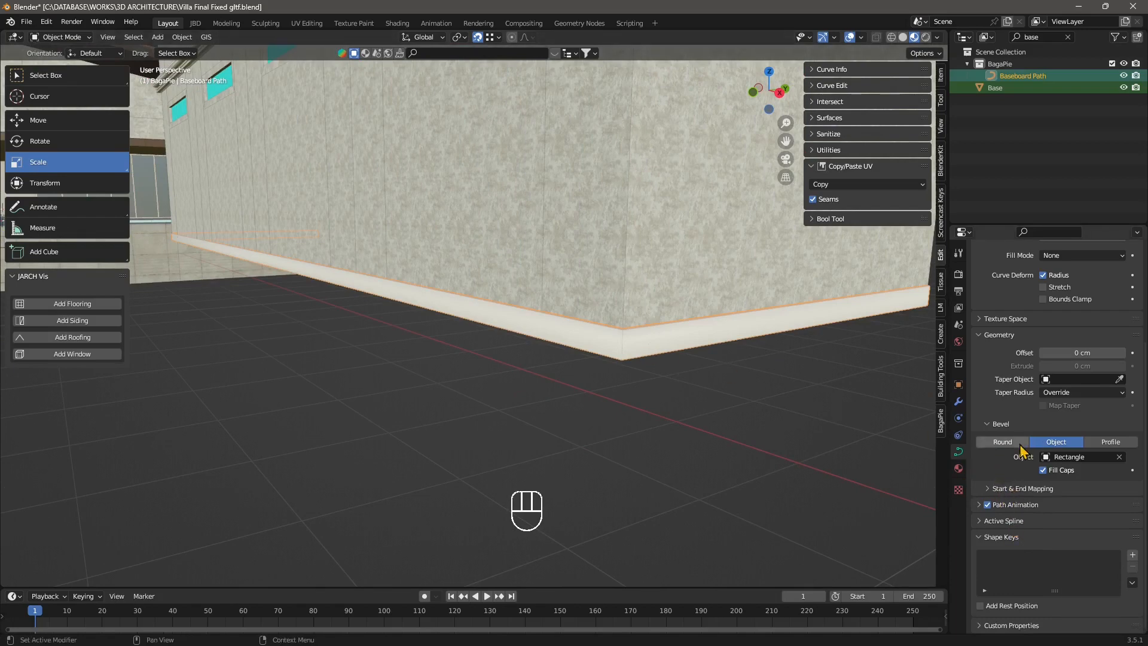
pyautogui.click(1013, 489)
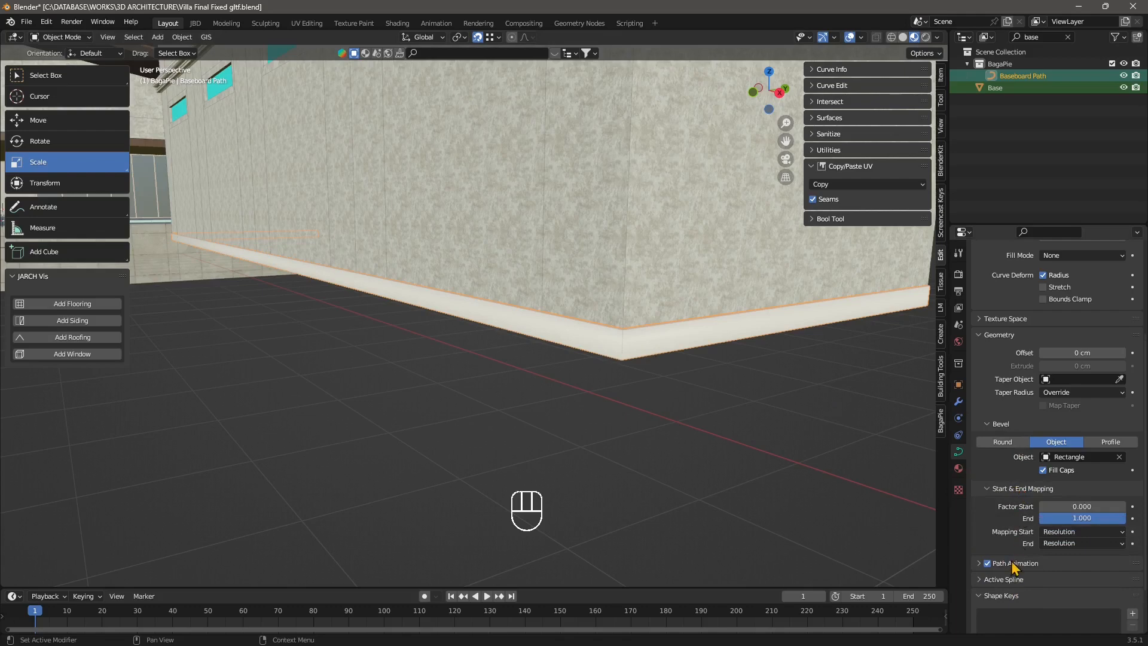
pyautogui.click(987, 563)
# - Toggle Smooth for the Baseboard Path's active spline several times to compare its shading
pyautogui.scroll(-3, 1013, 546)
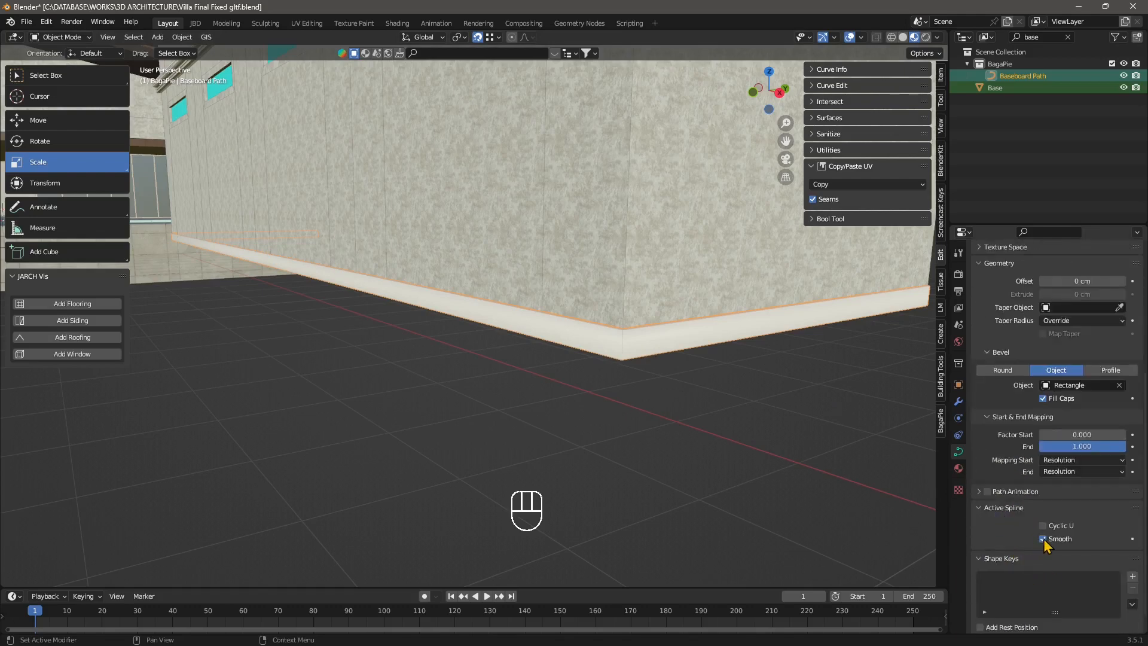
pyautogui.click(1042, 539)
pyautogui.click(1042, 539)
pyautogui.click(1042, 539)
pyautogui.click(1043, 539)
pyautogui.click(1042, 538)
# - Toggle Cyclic U on the Baseboard Path repeatedly to compare the closed and open moulding along the blue wall
pyautogui.moveTo(867, 466); pyautogui.dragTo(686, 412, button='middle')
pyautogui.click(1044, 527)
pyautogui.click(1044, 526)
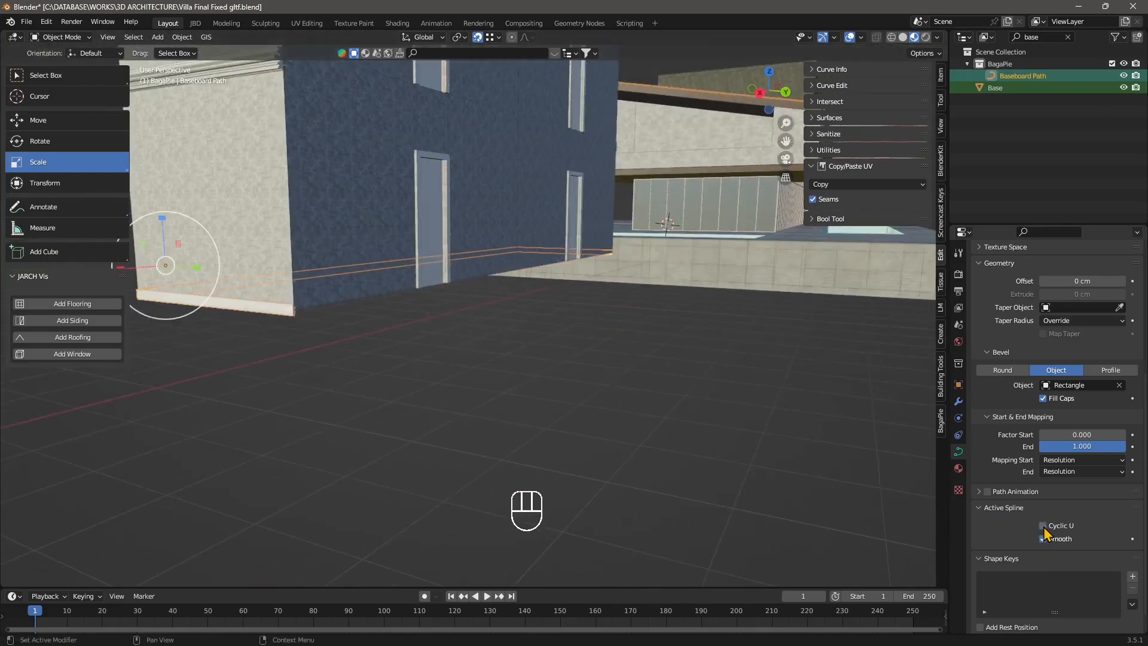
pyautogui.click(1043, 526)
pyautogui.click(1043, 526)
pyautogui.click(1043, 527)
pyautogui.click(1043, 526)
pyautogui.click(1043, 526)
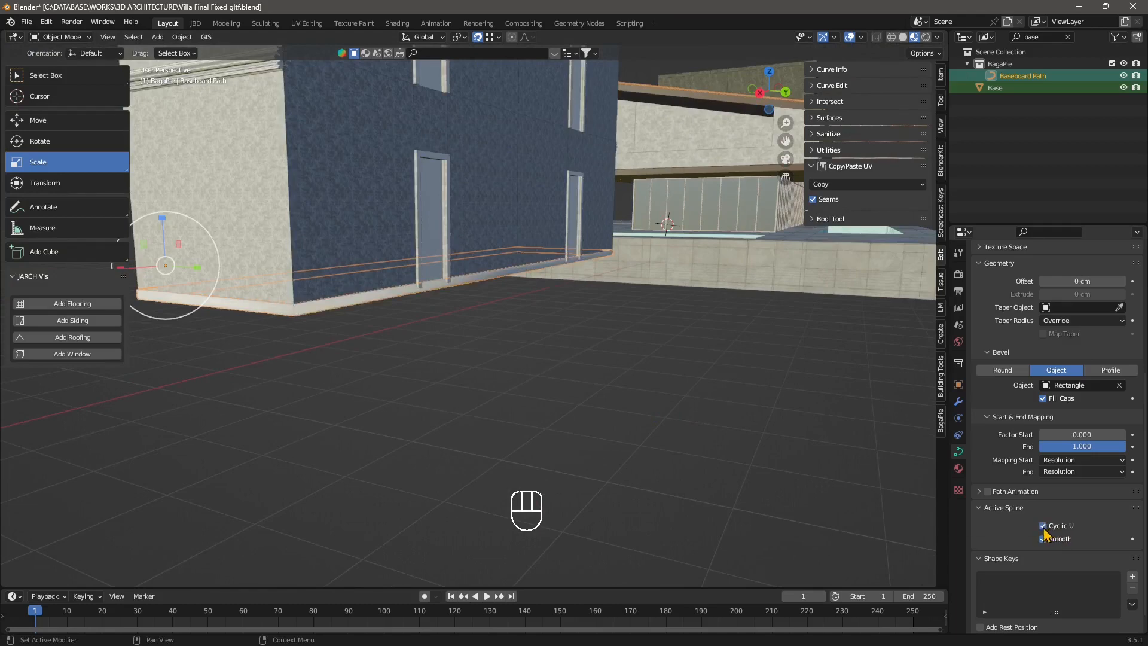
pyautogui.click(1043, 527)
# - Select the rectangle profile again and examine it up close beside the finished baseboard
pyautogui.moveTo(597, 428); pyautogui.dragTo(526, 387, button='middle')
pyautogui.click(606, 374)
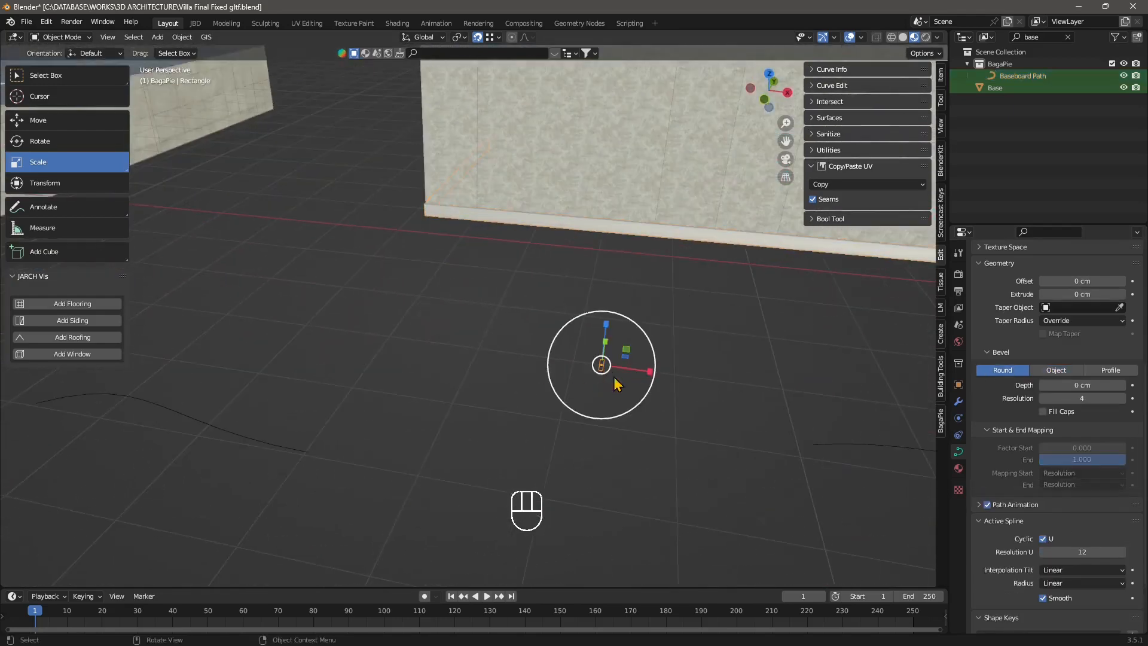
pyautogui.scroll(2, 603, 392)
pyautogui.moveTo(800, 458); pyautogui.dragTo(788, 452, button='middle')
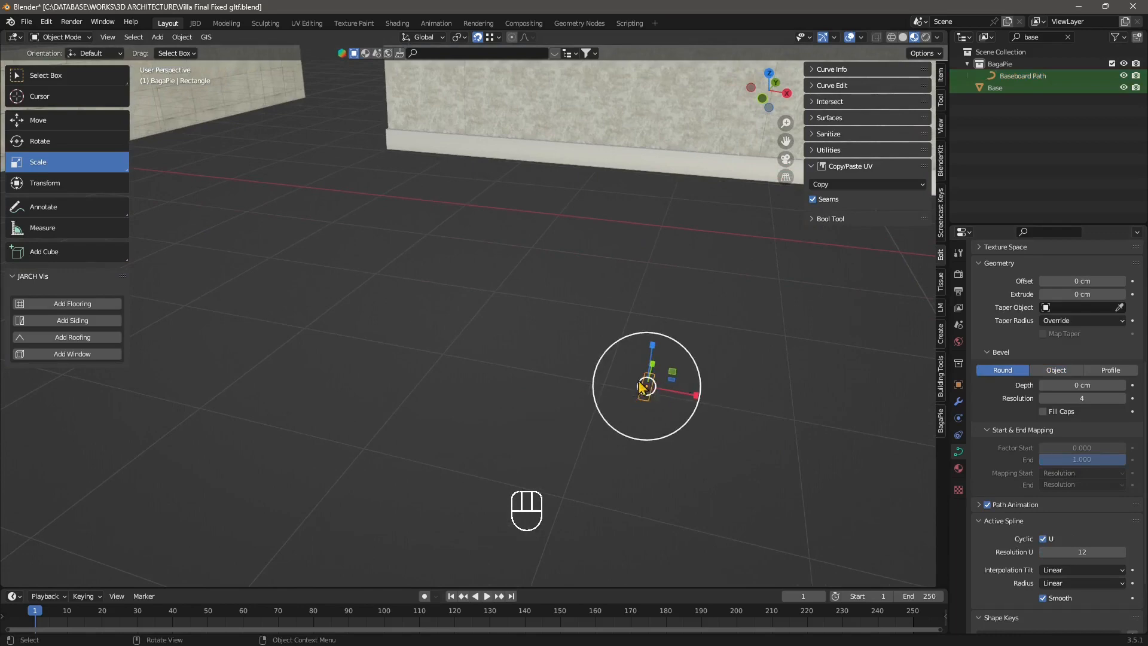
# - Select the S-shaped Bezier curve on the ground near the rectangle and enter Edit Mode
pyautogui.scroll(-4, 658, 380)
pyautogui.scroll(-2, 660, 380)
pyautogui.moveTo(527, 379); pyautogui.dragTo(456, 408, button='middle')
pyautogui.click(468, 392)
pyautogui.scroll(3, 455, 404)
pyautogui.keyDown('shift'); pyautogui.moveTo(388, 398); pyautogui.dragTo(372, 340, button='middle'); pyautogui.keyUp('shift')
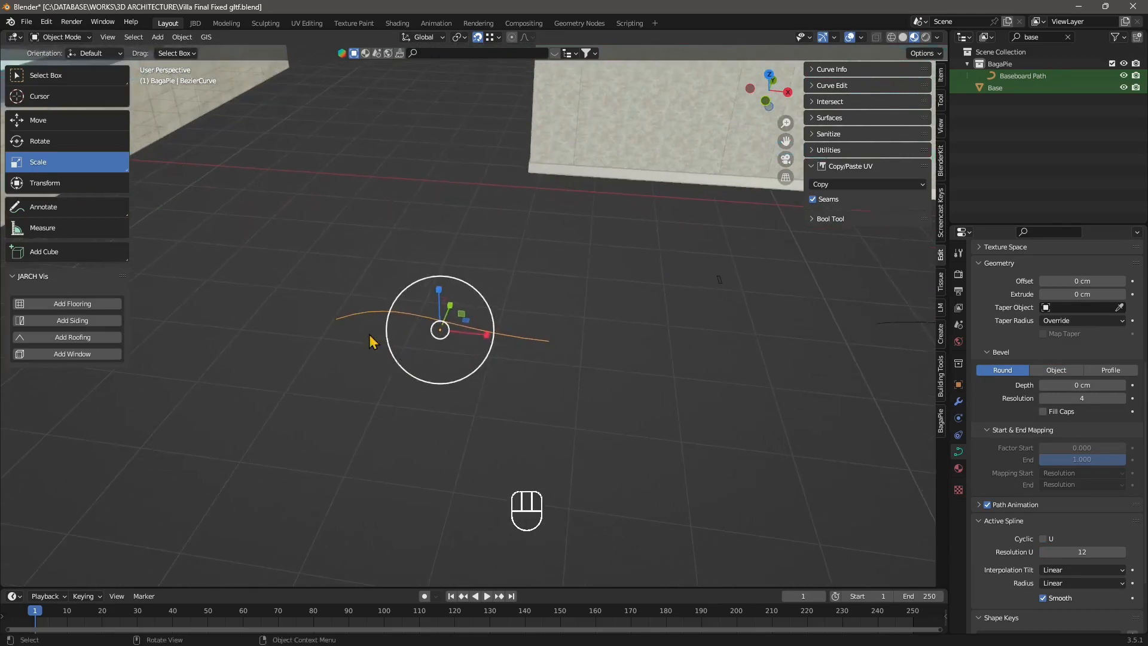
pyautogui.click(55, 42)
pyautogui.click(68, 63)
# - Move the inner handle of the Bezier curve's left end point toward the viewer to bend that side downward
pyautogui.click(397, 317)
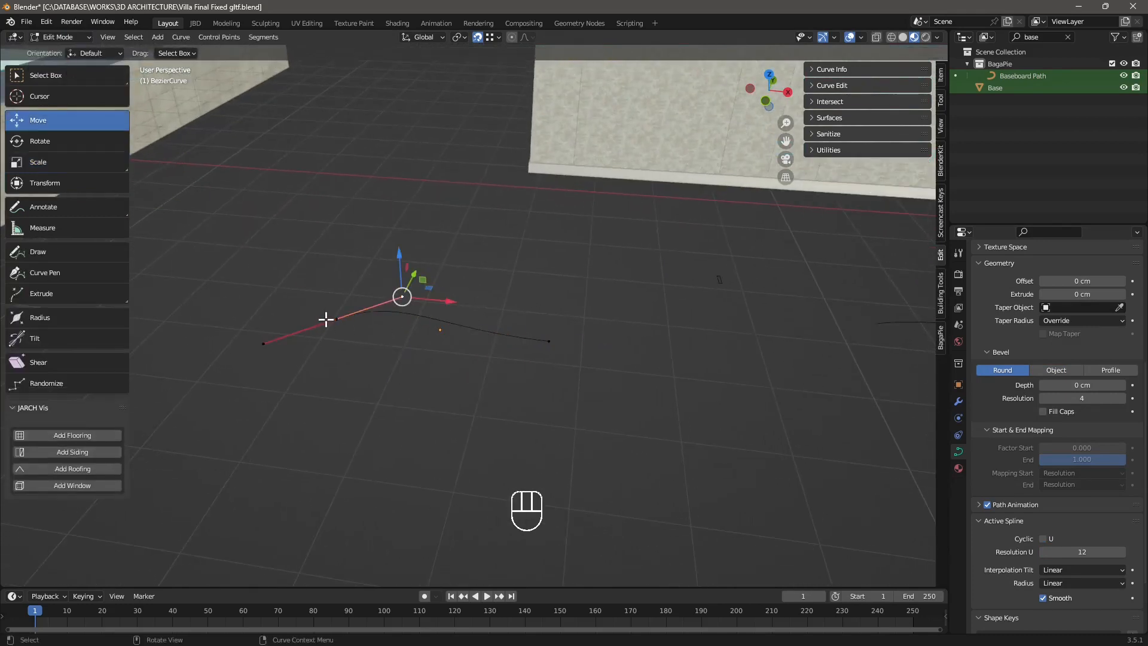
pyautogui.click(328, 320)
pyautogui.click(406, 298)
pyautogui.press('g')
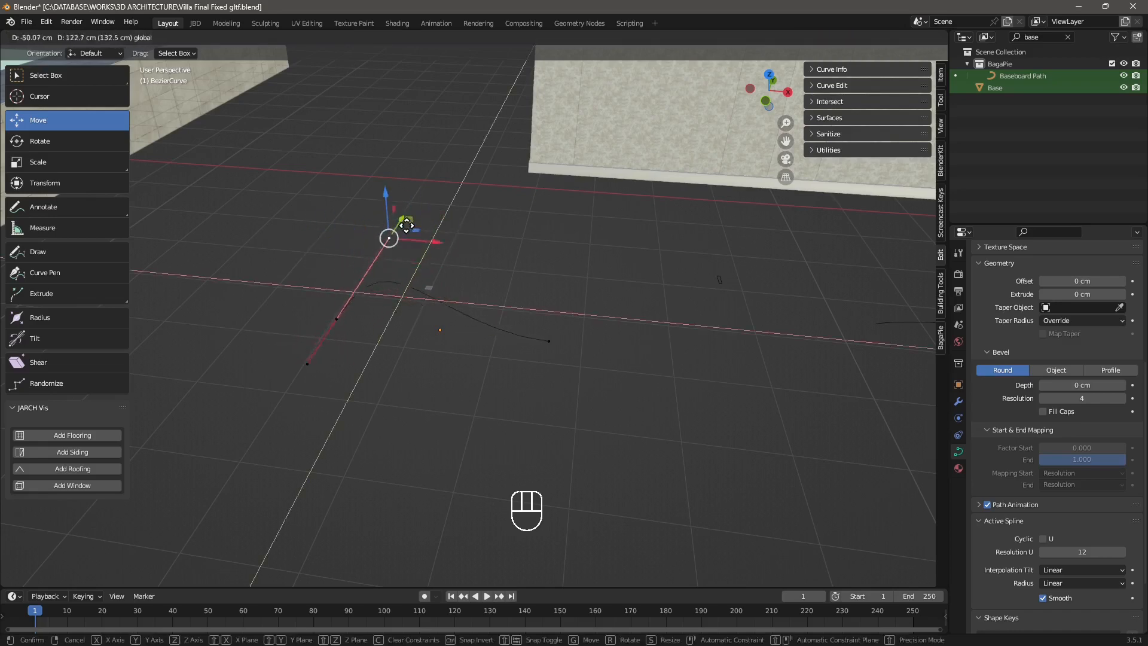
pyautogui.click(418, 345)
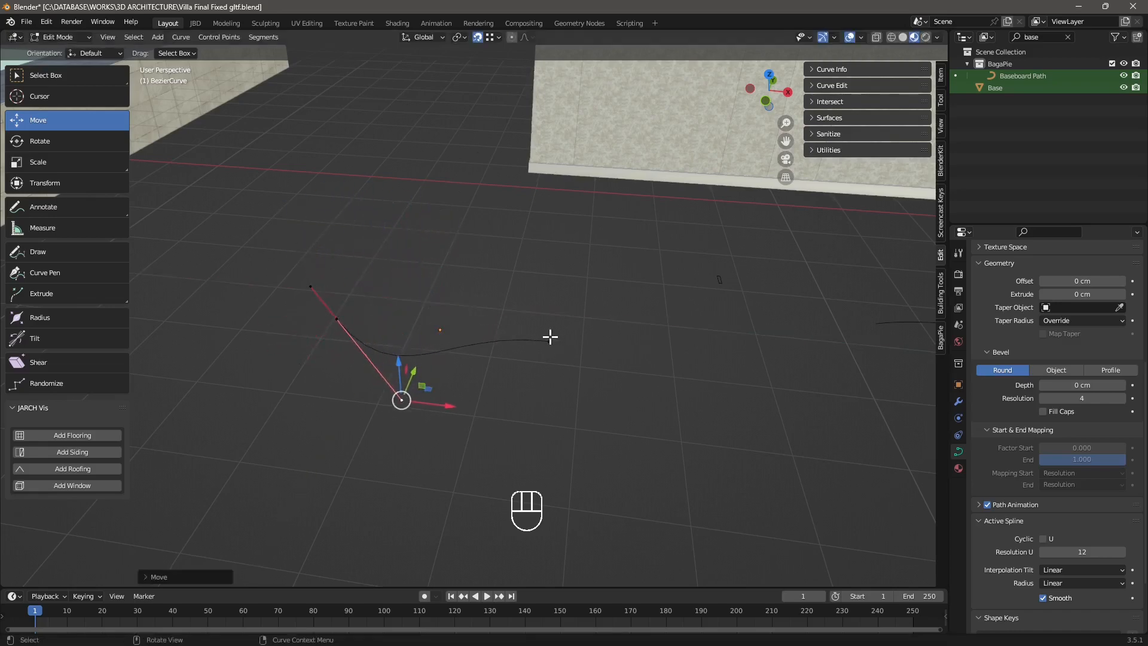
# - Move the inner handle of the Bezier curve's right end point toward the viewer to form one arc, and reselect that point
pyautogui.click(548, 340)
pyautogui.moveTo(444, 331)
pyautogui.mouseDown()
pyautogui.moveTo(474, 388)
pyautogui.moveTo(438, 330)
pyautogui.mouseUp()
pyautogui.click(530, 339)
pyautogui.click(547, 339)
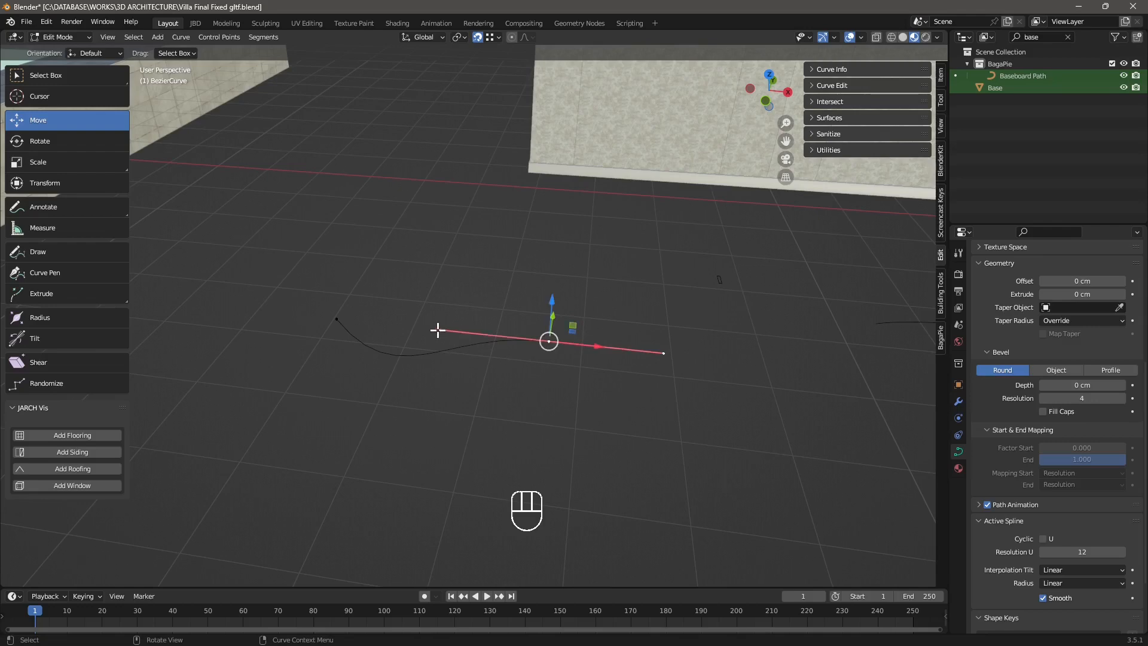
pyautogui.moveTo(447, 313); pyautogui.dragTo(475, 391)
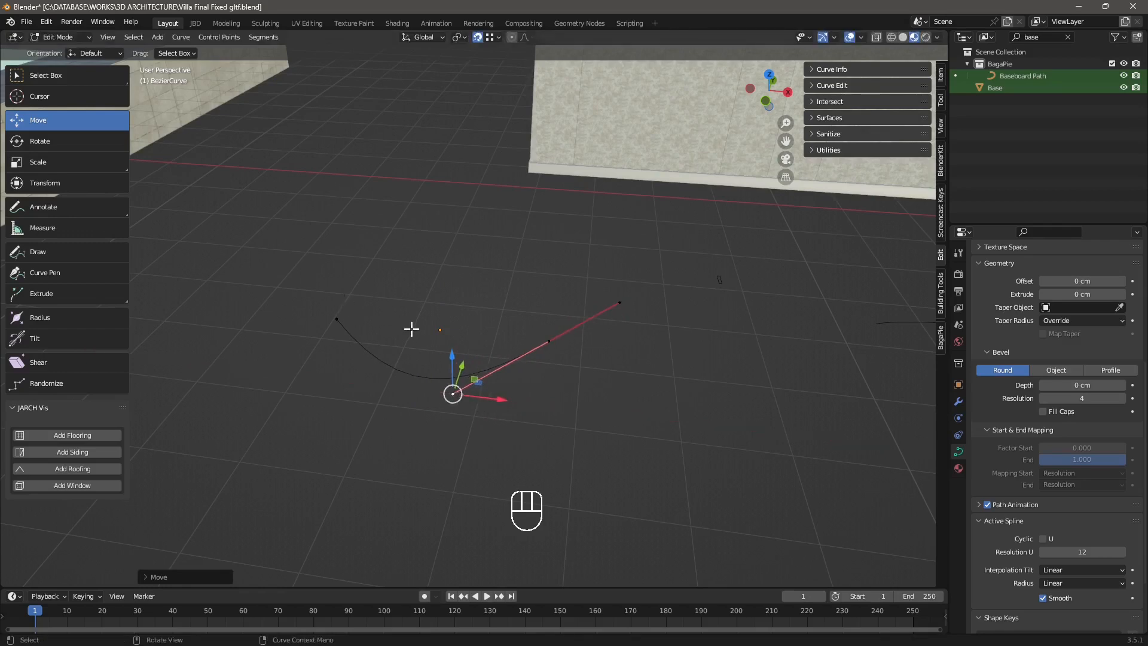
pyautogui.click(545, 343)
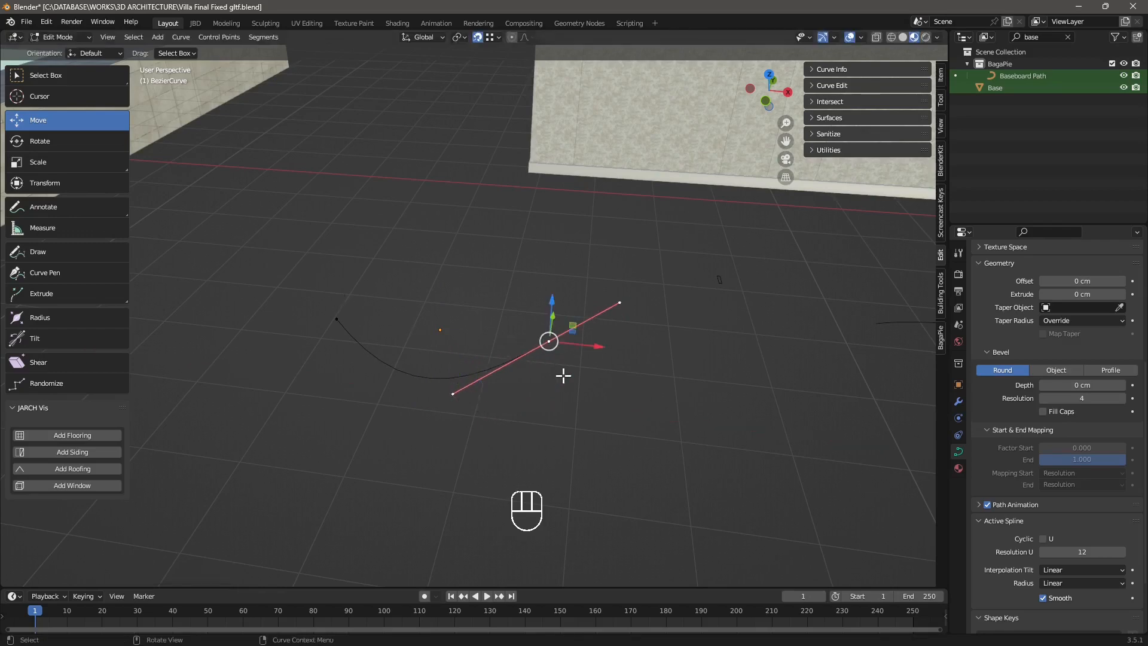
# - Convert the curve's spline type to Poly and slide its right end point along X toward the left end to shorten it
pyautogui.rightClick(552, 348)
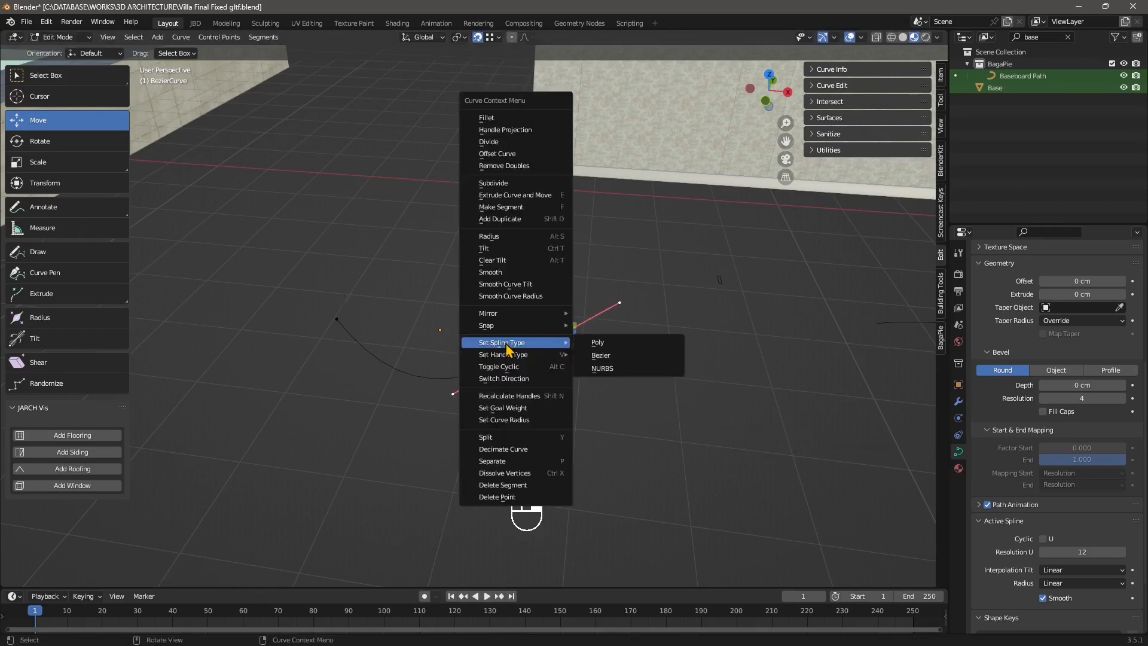
pyautogui.click(598, 344)
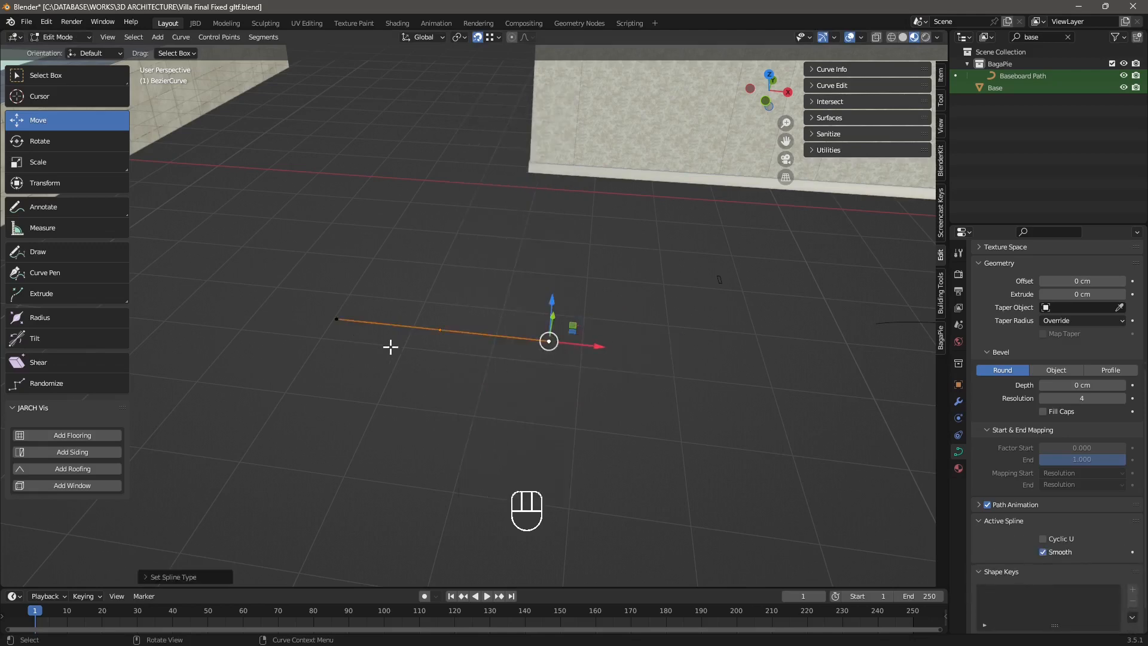
pyautogui.moveTo(485, 355); pyautogui.dragTo(527, 358, button='middle')
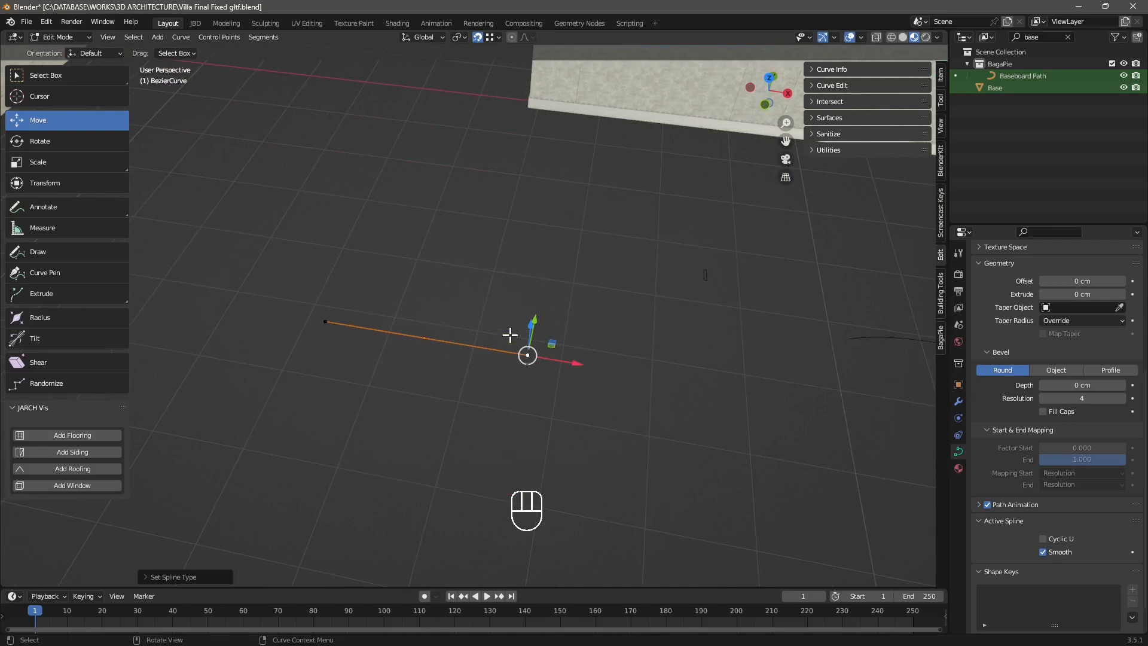
pyautogui.moveTo(555, 363); pyautogui.dragTo(404, 360)
pyautogui.scroll(3, 386, 358)
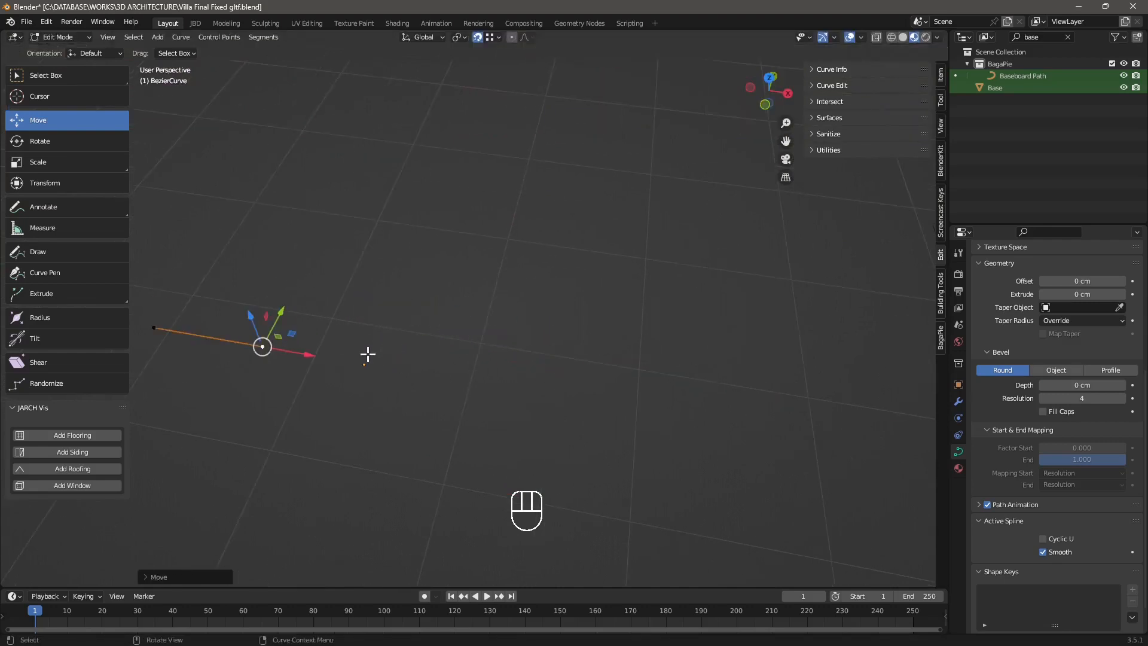
pyautogui.keyDown('shift'); pyautogui.moveTo(359, 359); pyautogui.dragTo(427, 372, button='middle'); pyautogui.keyUp('shift')
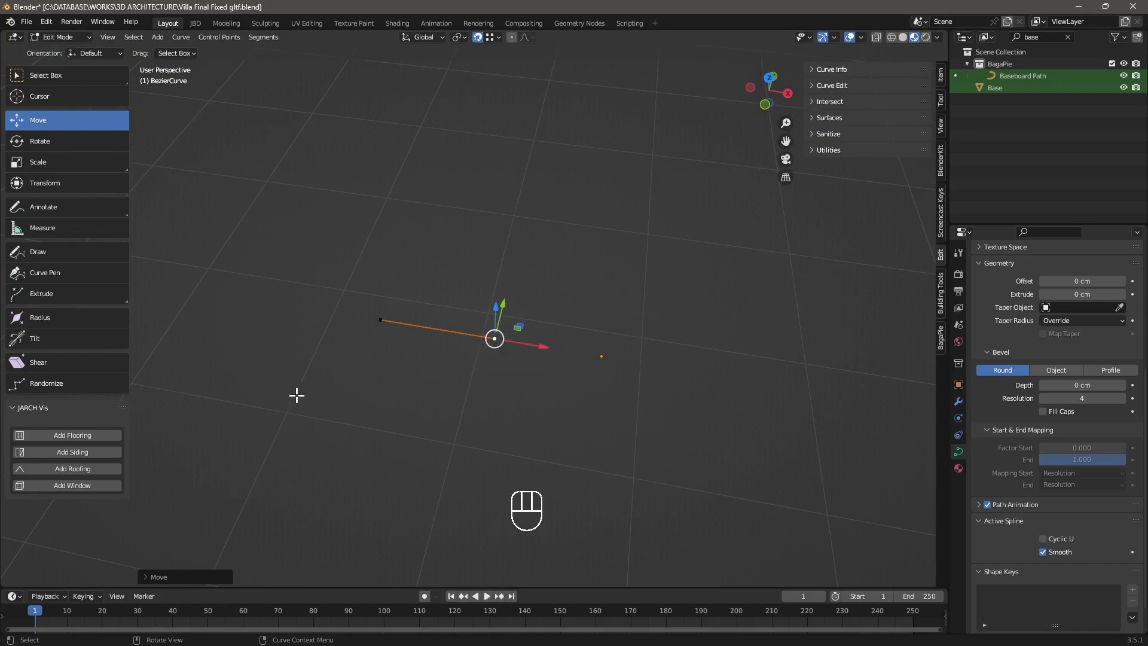
# - Try a freehand Bezier stroke with the Draw tool from the line's right end, and undo it
pyautogui.click(38, 252)
pyautogui.moveTo(501, 335); pyautogui.dragTo(600, 314)
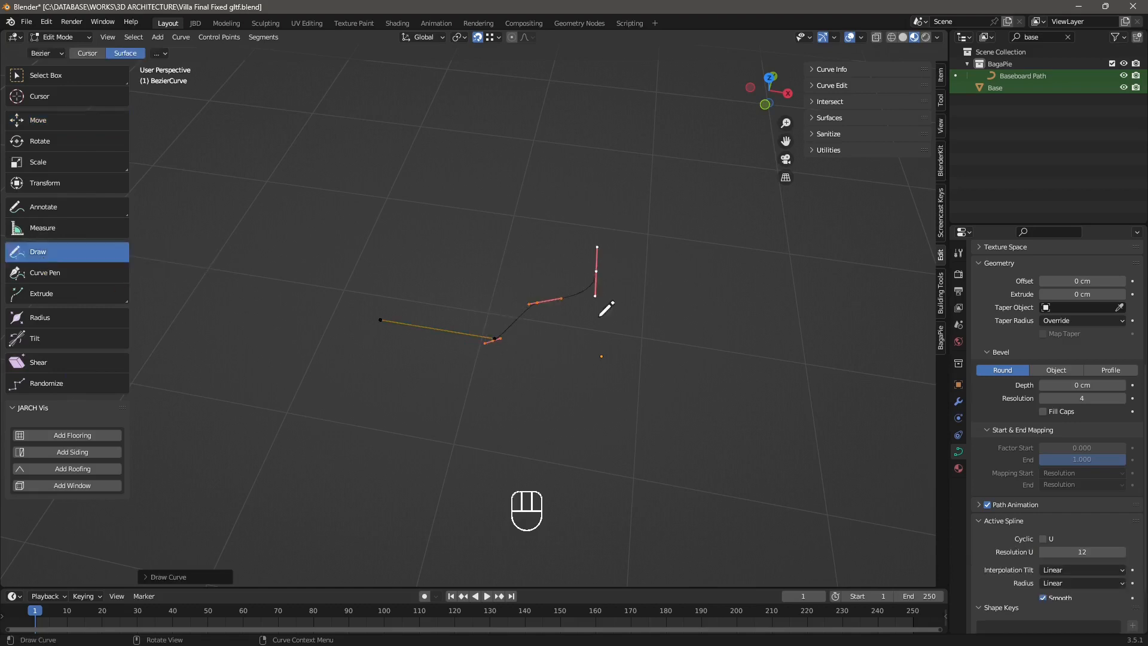
pyautogui.hotkey('ctrl', 'z')
# - Try adding three straight segments beyond the line's right end with the Curve Pen tool, and undo them
pyautogui.click(72, 276)
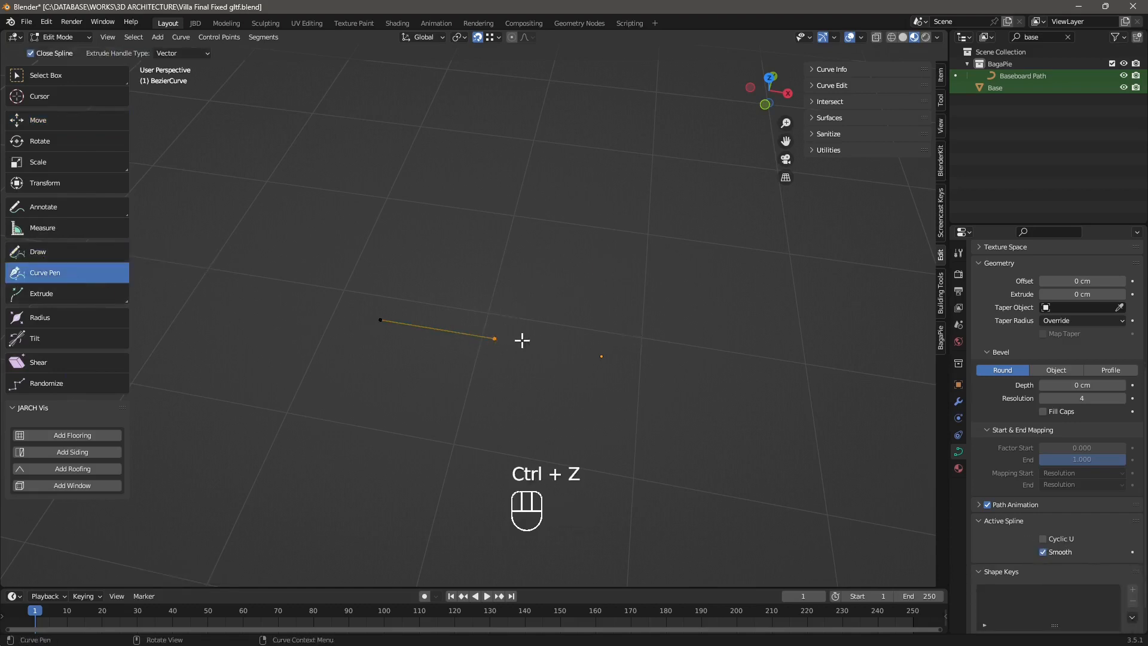
pyautogui.click(535, 313)
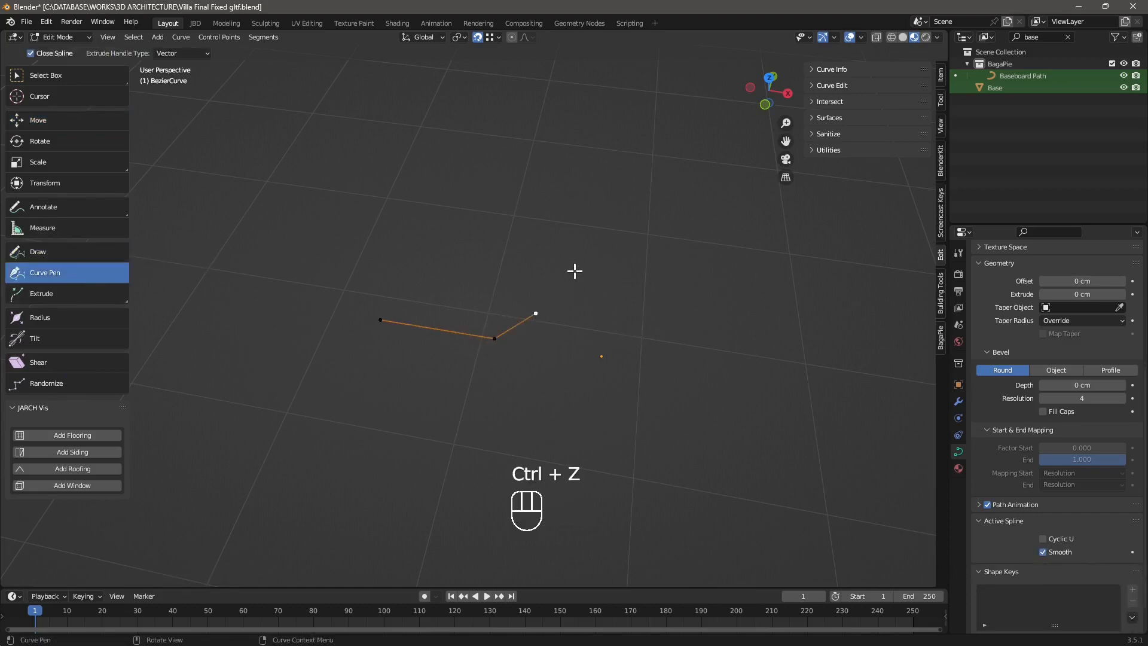
pyautogui.click(509, 279)
pyautogui.click(566, 250)
pyautogui.hotkey('ctrl', 'z')
pyautogui.hotkey('ctrl', 'z')
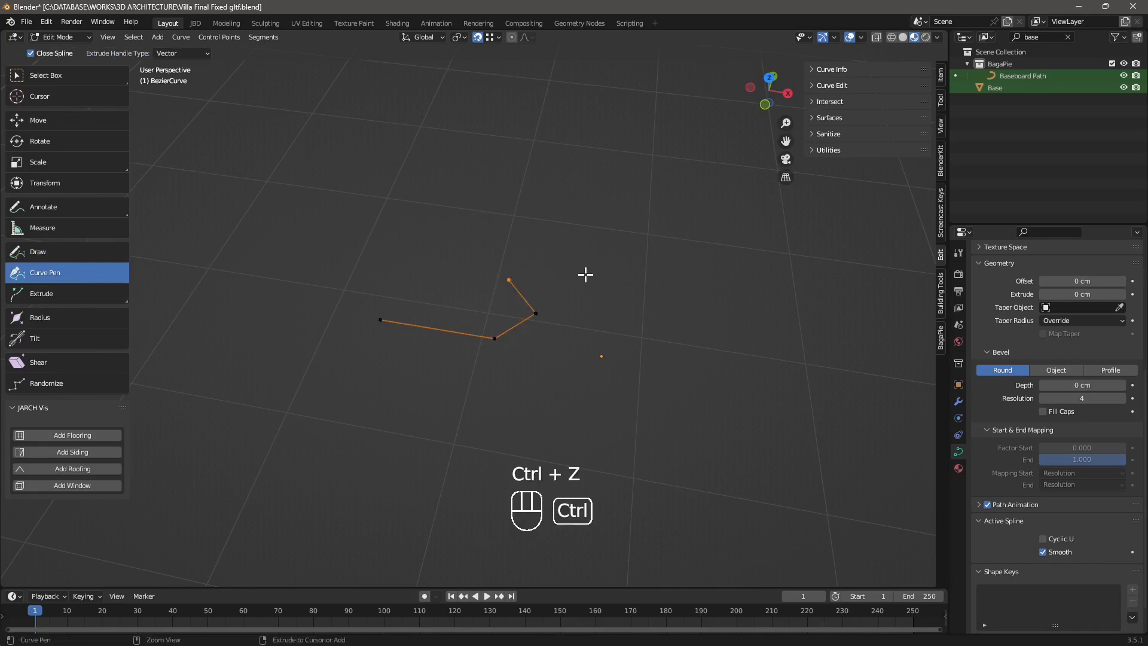
pyautogui.hotkey('ctrl', 'z')
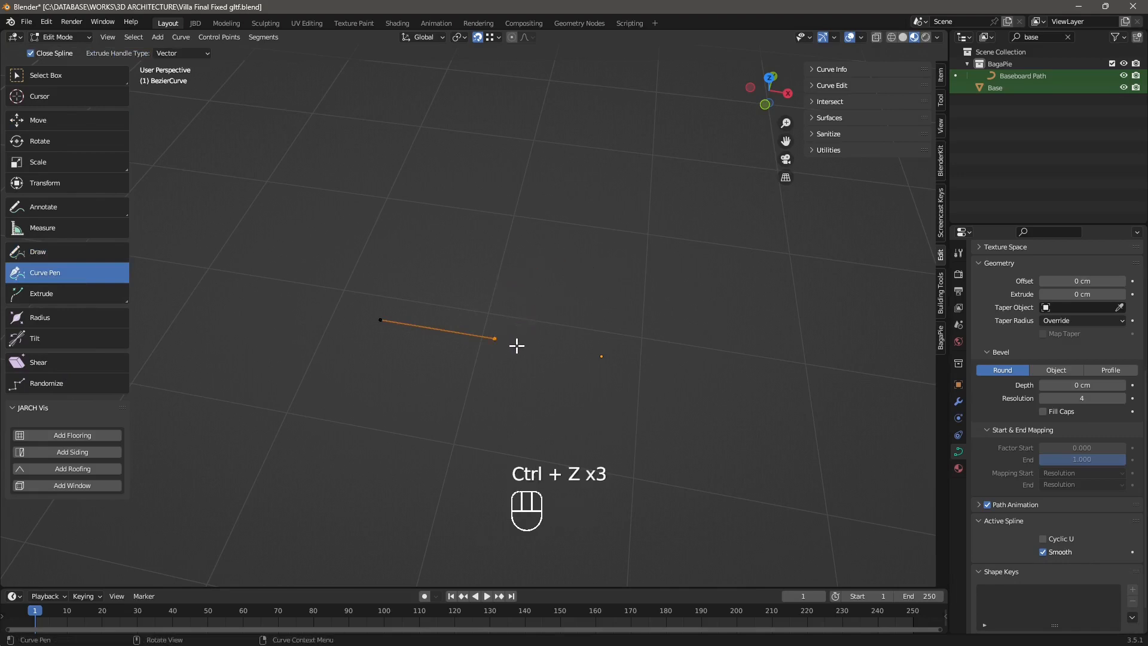
# - Try adding one pen point, converting the spline to Bezier and bending it with its handles, and undo everything back to the straight line
pyautogui.click(531, 293)
pyautogui.rightClick(530, 295)
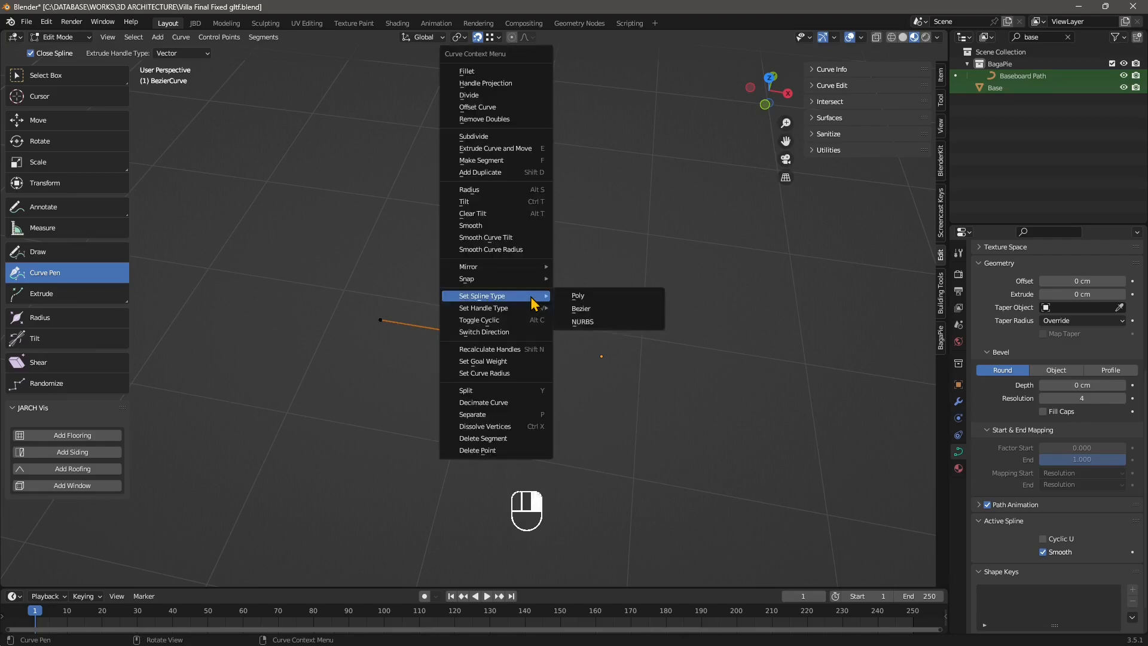
pyautogui.click(577, 307)
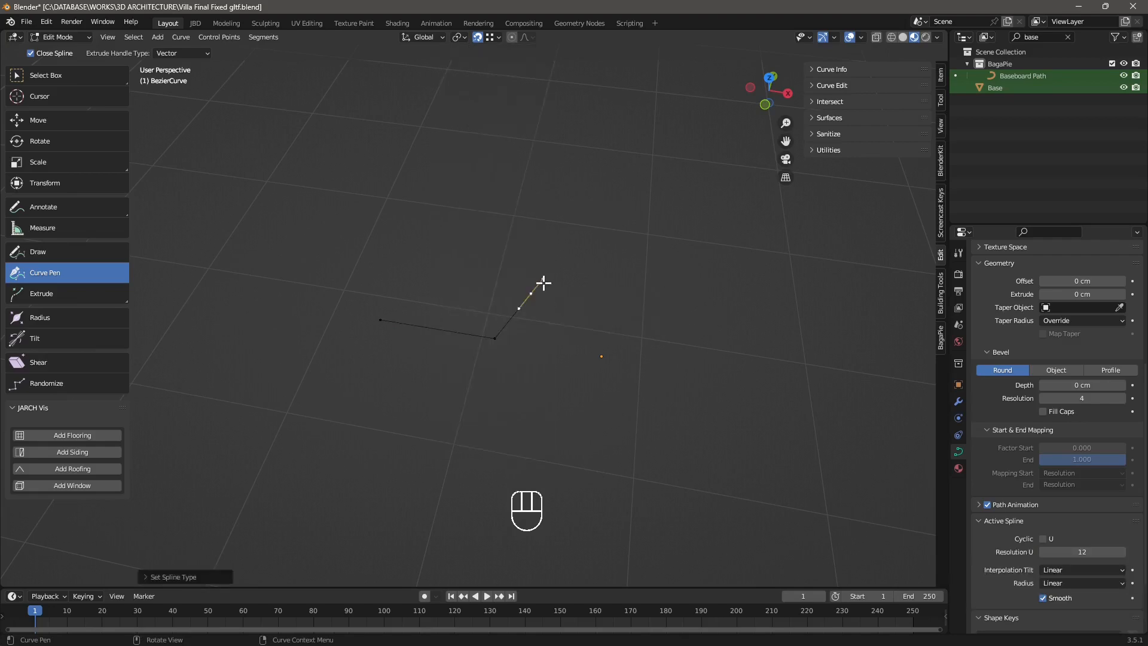
pyautogui.moveTo(543, 283)
pyautogui.mouseDown()
pyautogui.moveTo(561, 295)
pyautogui.moveTo(528, 289)
pyautogui.moveTo(556, 313)
pyautogui.moveTo(499, 302)
pyautogui.moveTo(533, 336)
pyautogui.moveTo(546, 307)
pyautogui.moveTo(520, 293)
pyautogui.moveTo(512, 331)
pyautogui.moveTo(563, 289)
pyautogui.moveTo(542, 280)
pyautogui.mouseUp()
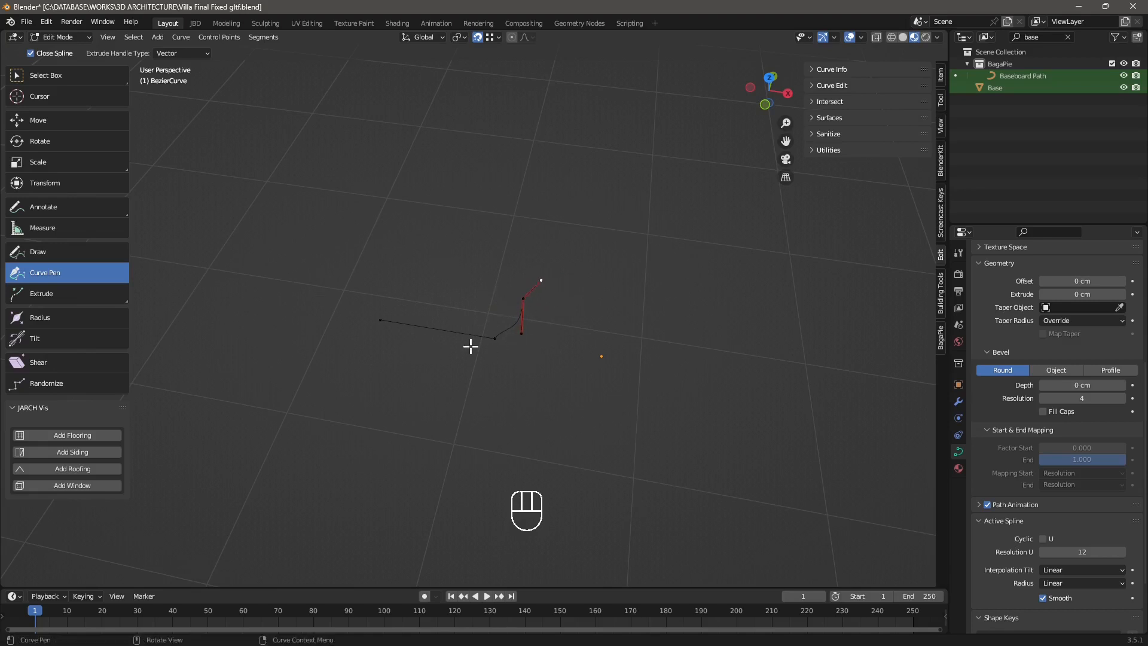
pyautogui.hotkey('ctrl', 'z')
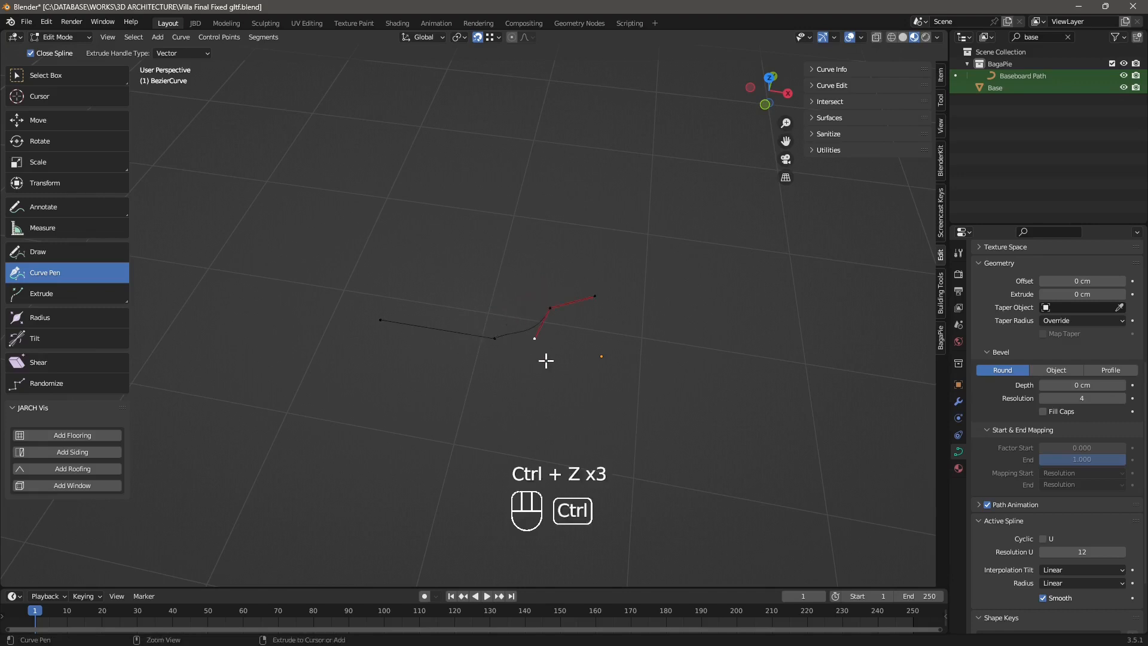
pyautogui.hotkey('ctrl', 'z')
pyautogui.hotkey('ctrl', 'z')
pyautogui.hotkey('ctrl', 'z')
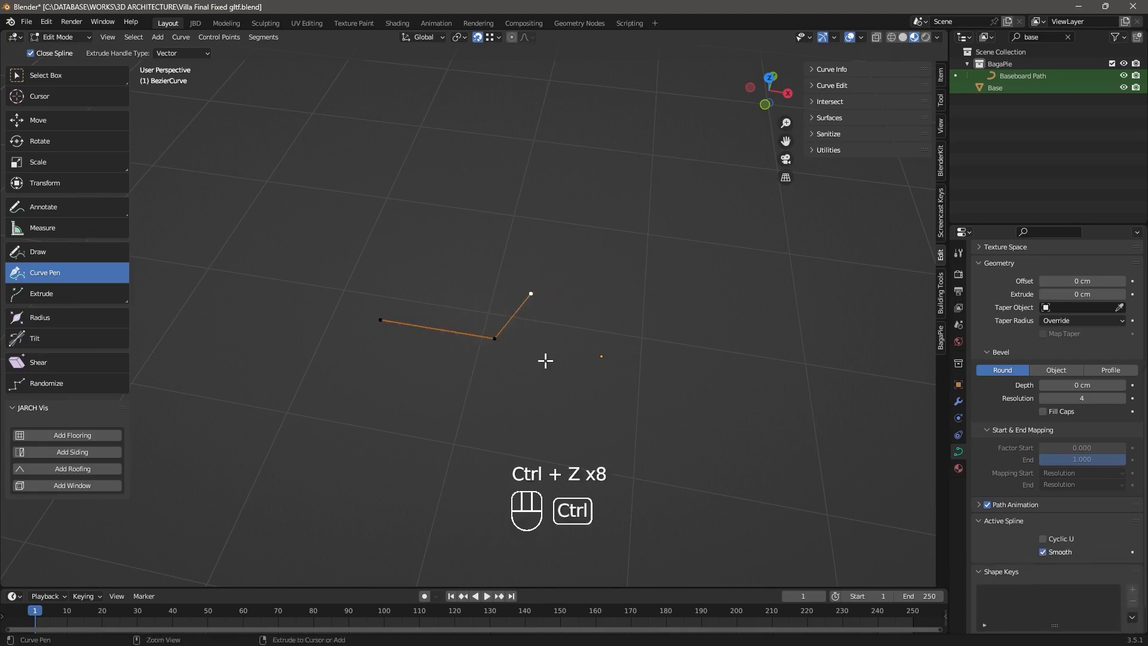
pyautogui.hotkey('ctrl', 'z')
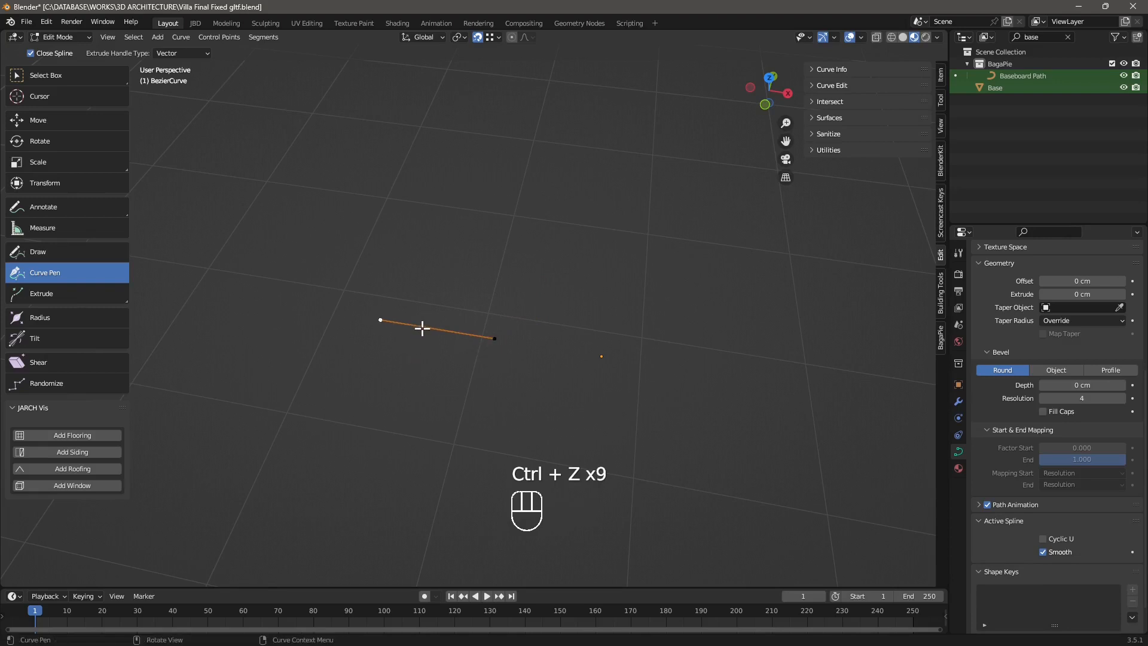
# - Move the line's right end point along X toward the left end to shorten the segment again
pyautogui.click(493, 337)
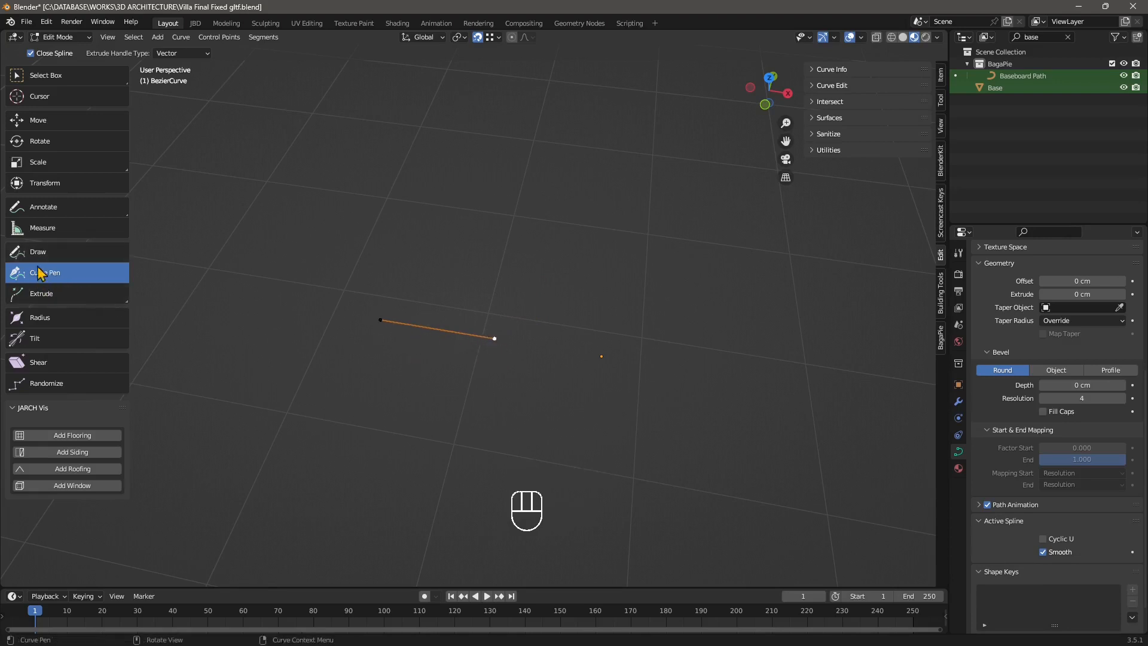
pyautogui.click(38, 120)
pyautogui.moveTo(529, 346); pyautogui.dragTo(450, 339)
pyautogui.scroll(6, 421, 355)
pyautogui.scroll(-3, 412, 363)
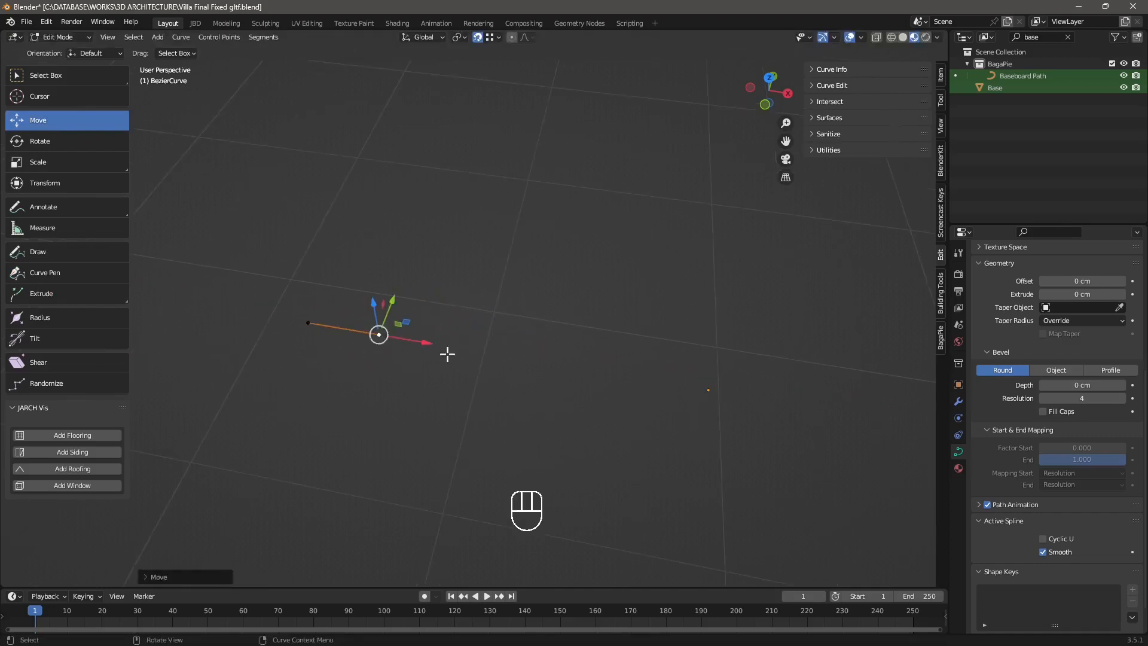
# - Extrude the line's right end point along X, and extrude again along Y to form a corner
pyautogui.click(42, 293)
pyautogui.moveTo(336, 327); pyautogui.dragTo(496, 312)
pyautogui.press('x')
pyautogui.press('y')
# - Move the left end point inward and away from the viewer to form an open U-like shape, and select the right end point
pyautogui.click(302, 323)
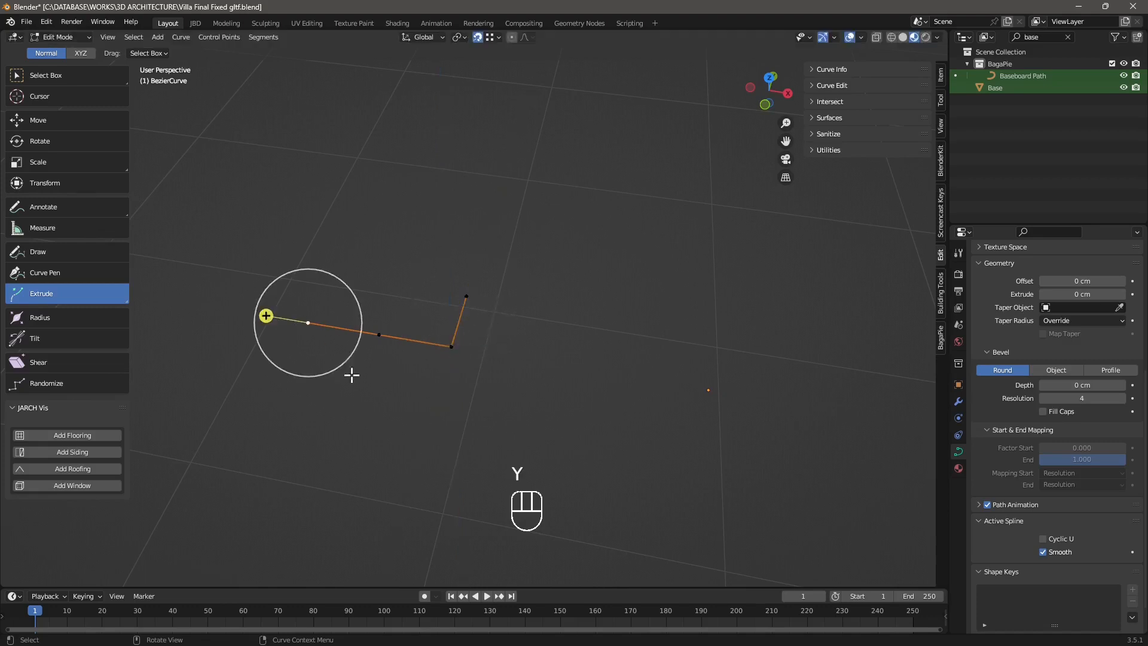
pyautogui.click(42, 123)
pyautogui.moveTo(339, 312); pyautogui.dragTo(399, 301)
pyautogui.click(466, 296)
pyautogui.scroll(2, 404, 357)
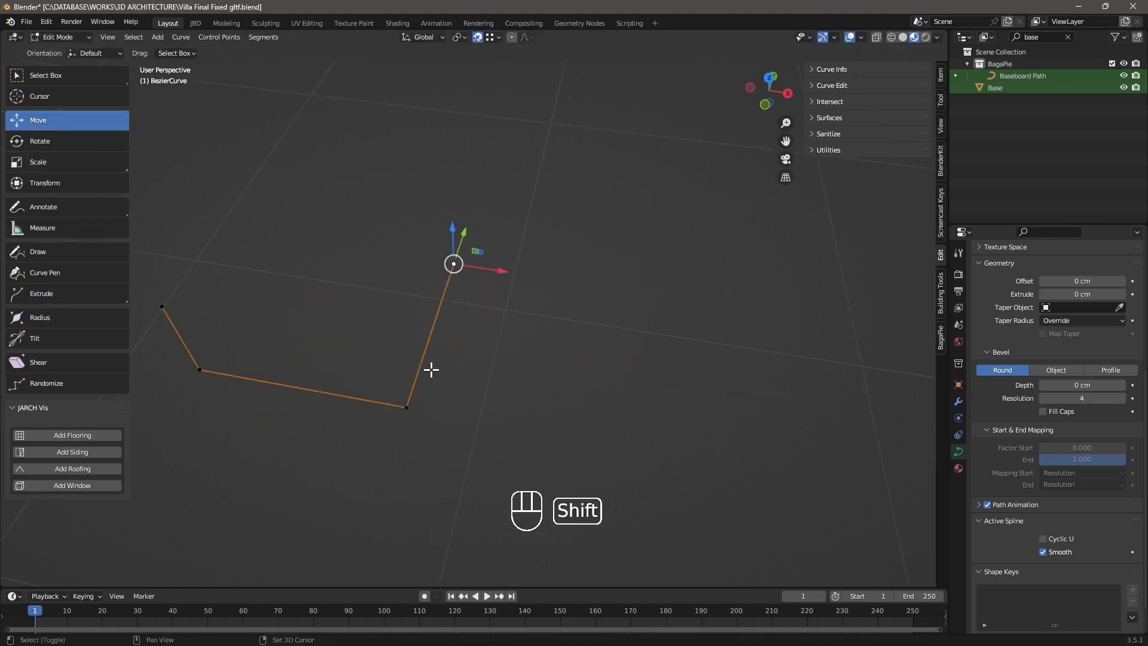
pyautogui.keyDown('shift'); pyautogui.moveTo(430, 369); pyautogui.dragTo(451, 361, button='middle'); pyautogui.keyUp('shift')
pyautogui.scroll(-2, 451, 361)
pyautogui.keyDown('shift'); pyautogui.moveTo(561, 356); pyautogui.dragTo(534, 339, button='middle'); pyautogui.keyUp('shift')
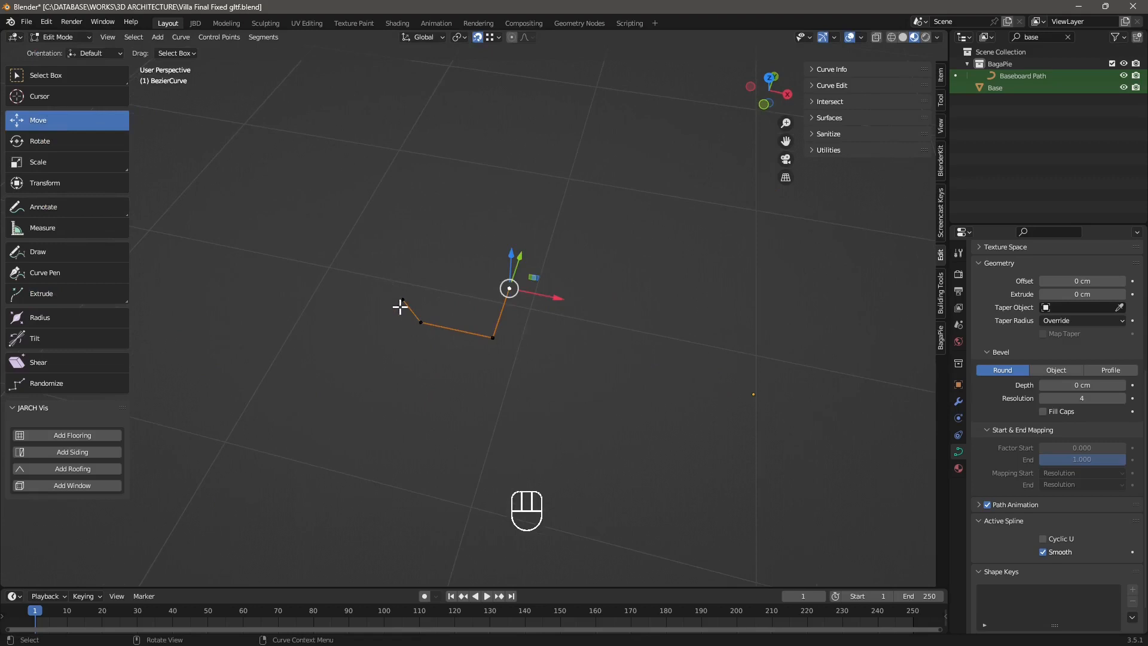
# - Try closing the open polyline with Toggle Cyclic, and undo it
pyautogui.rightClick(510, 292)
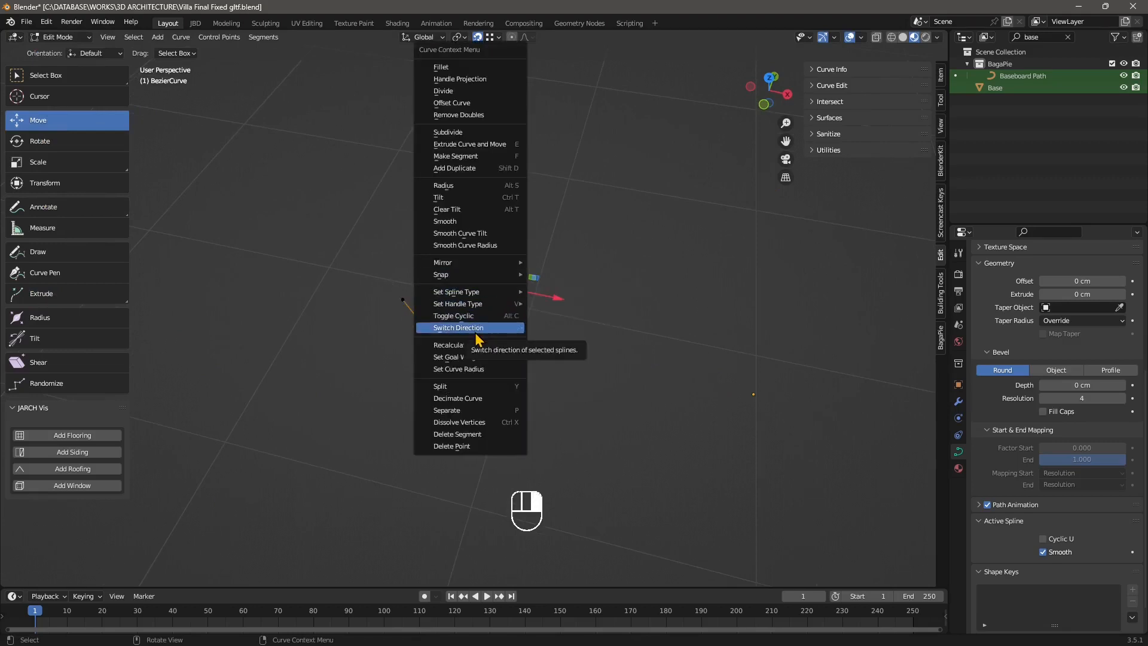
pyautogui.moveTo(489, 291)
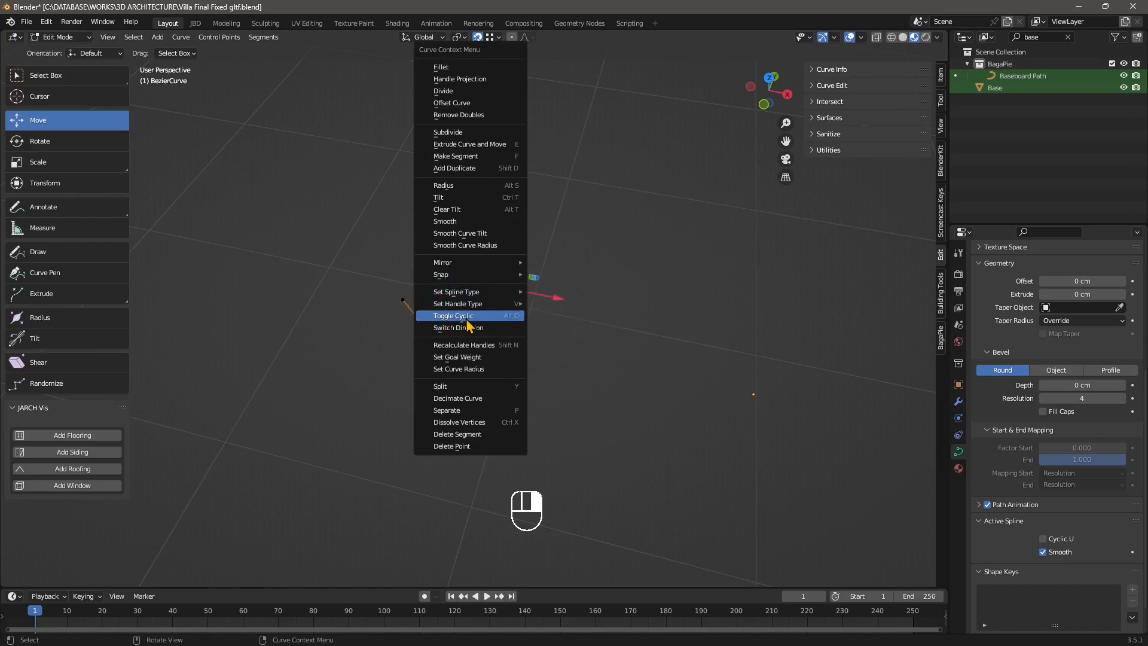
pyautogui.click(461, 316)
pyautogui.click(493, 267)
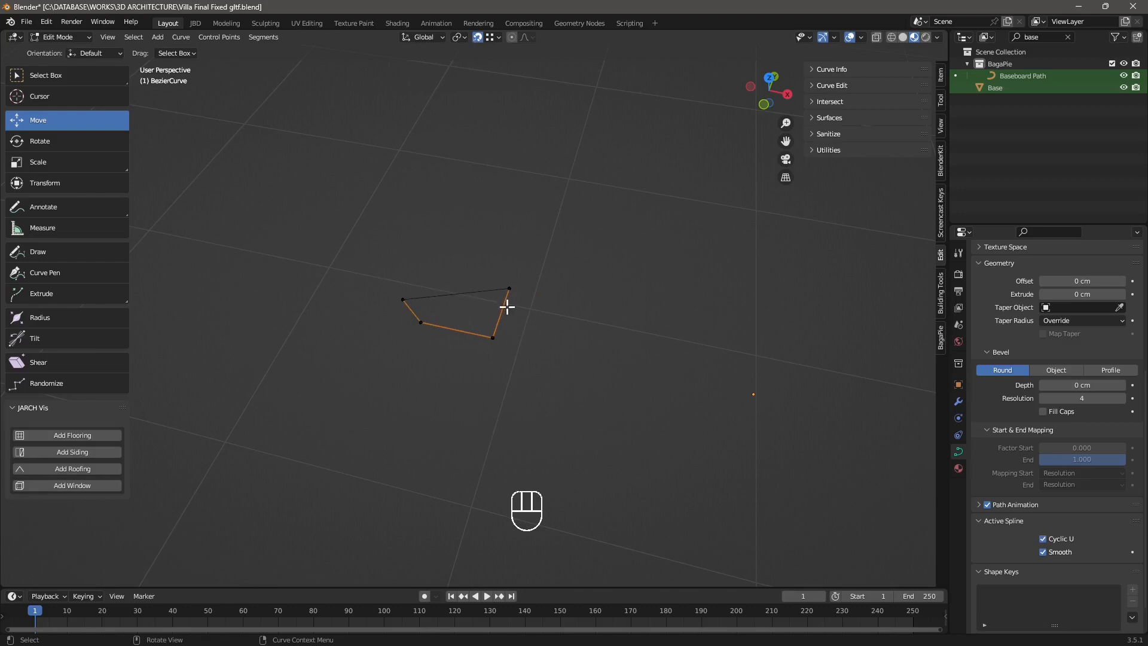
pyautogui.hotkey('ctrl', 'z')
pyautogui.hotkey('ctrl', 'z')
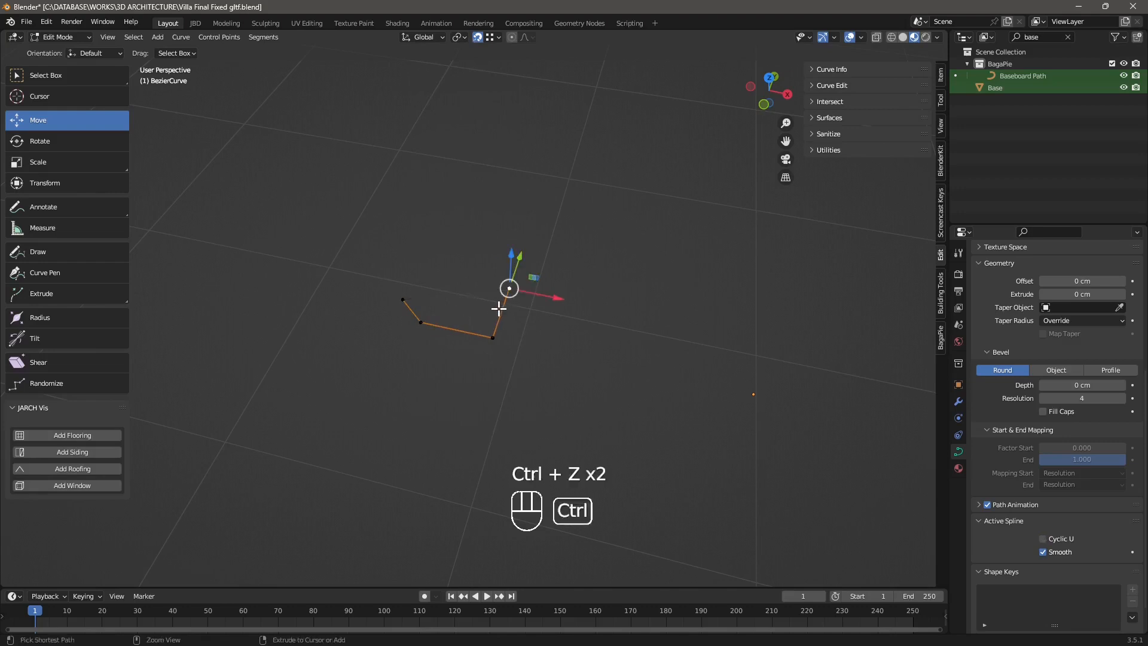
# - Pull the right end point along Y toward its corner and select all points of the polyline
pyautogui.moveTo(525, 273); pyautogui.dragTo(389, 302)
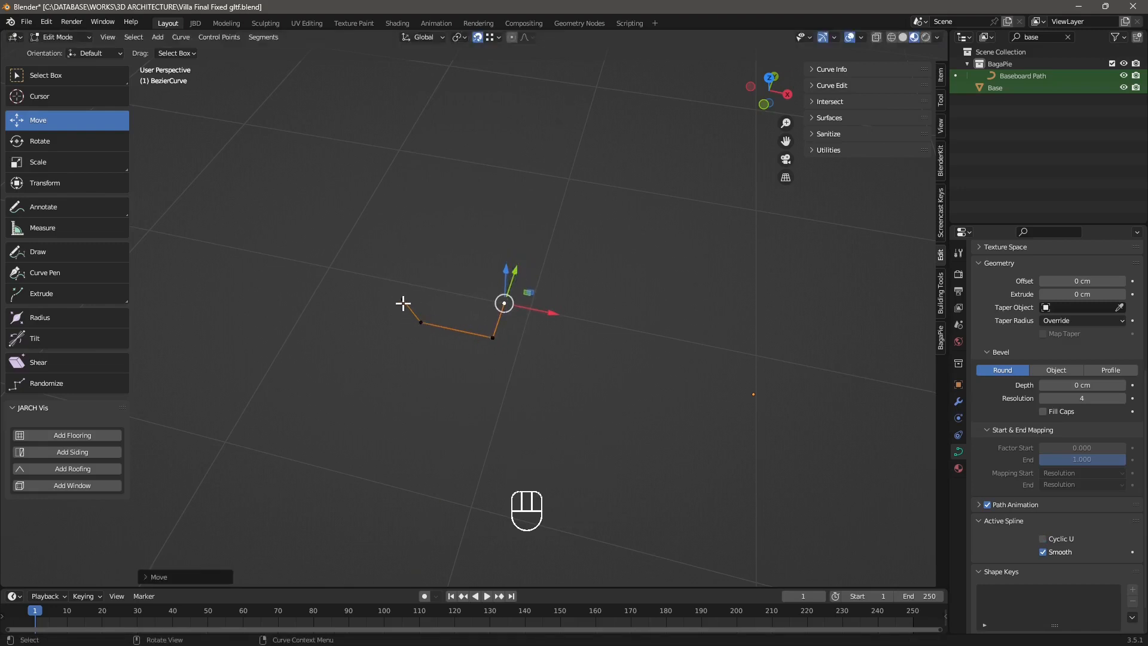
pyautogui.moveTo(368, 250); pyautogui.dragTo(544, 381)
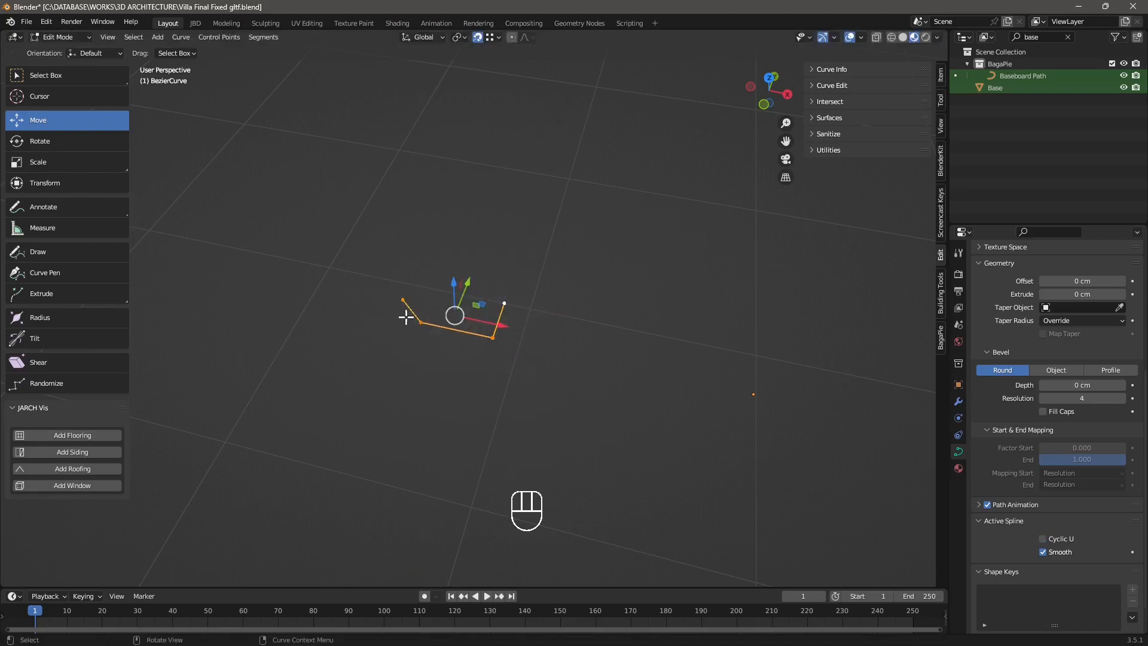
pyautogui.moveTo(361, 256); pyautogui.dragTo(556, 380)
# - Try Offset Curve on the selected polyline, move it slightly and undo that move, and try the offset again
pyautogui.rightClick(417, 326)
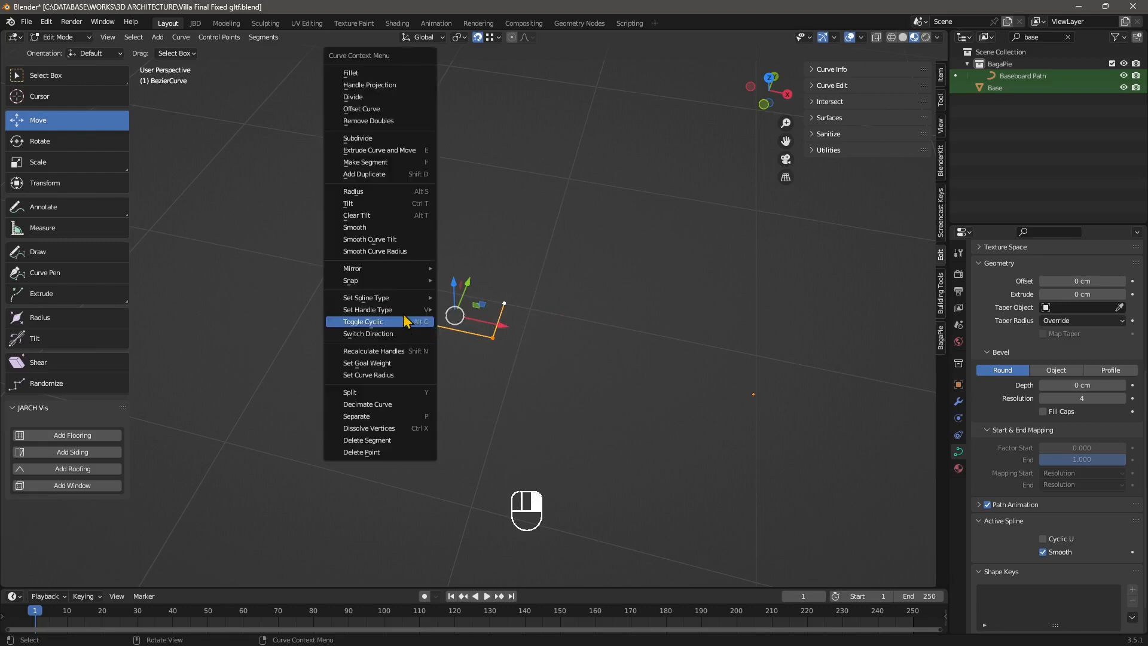
pyautogui.click(382, 108)
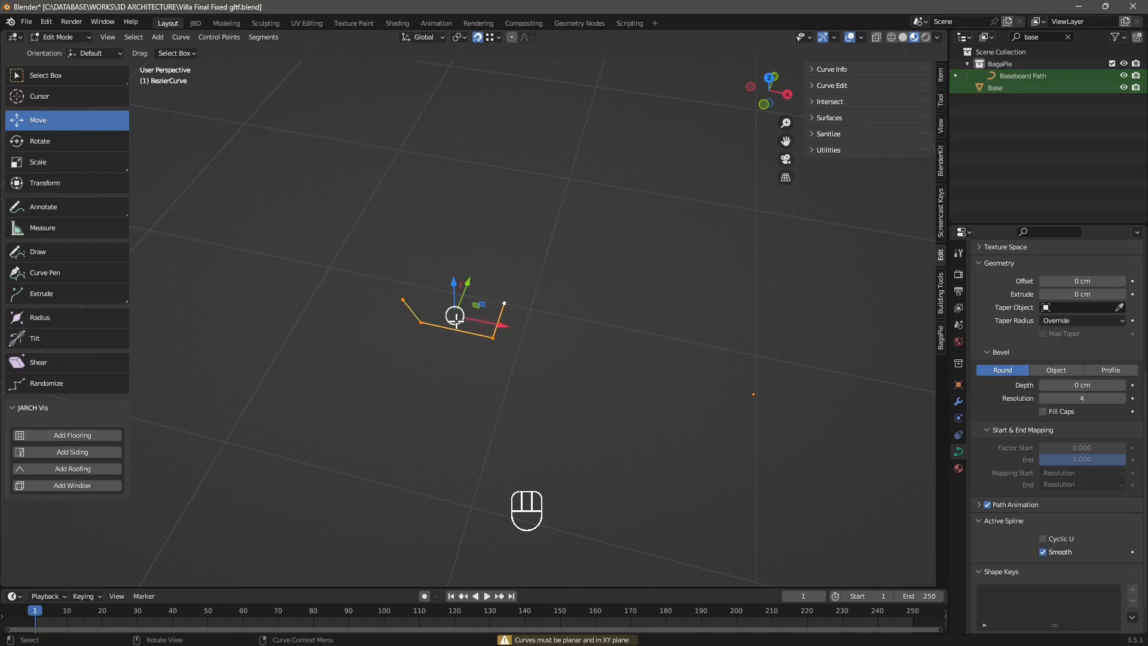
pyautogui.moveTo(482, 323); pyautogui.dragTo(478, 333)
pyautogui.scroll(3, 478, 333)
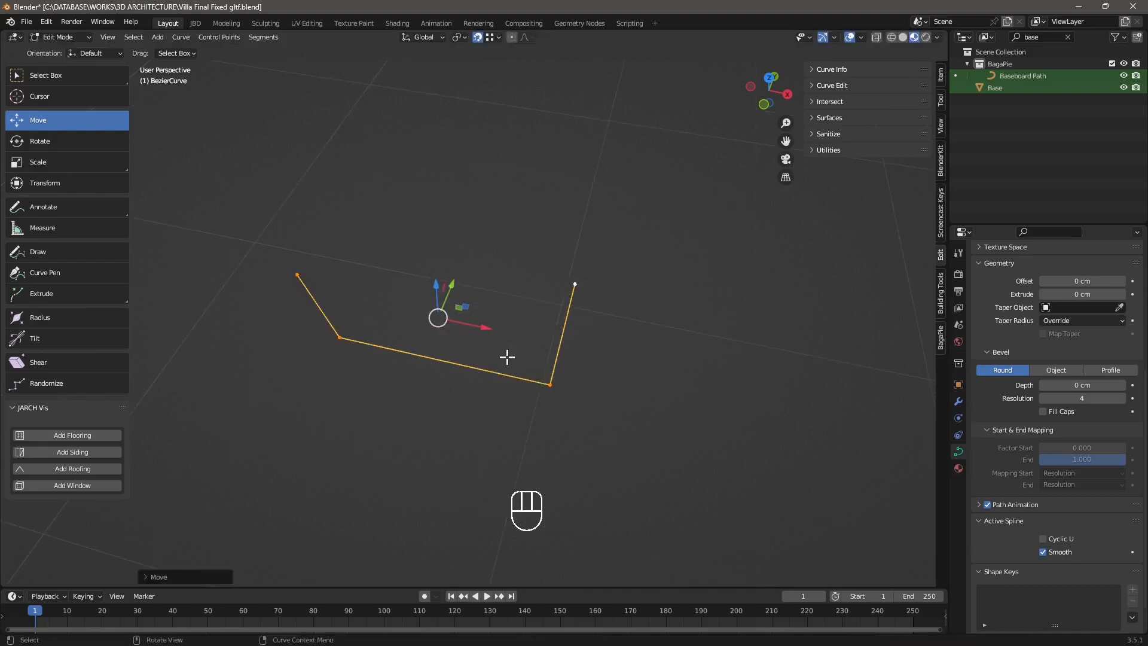
pyautogui.hotkey('ctrl', 'z')
pyautogui.rightClick(418, 289)
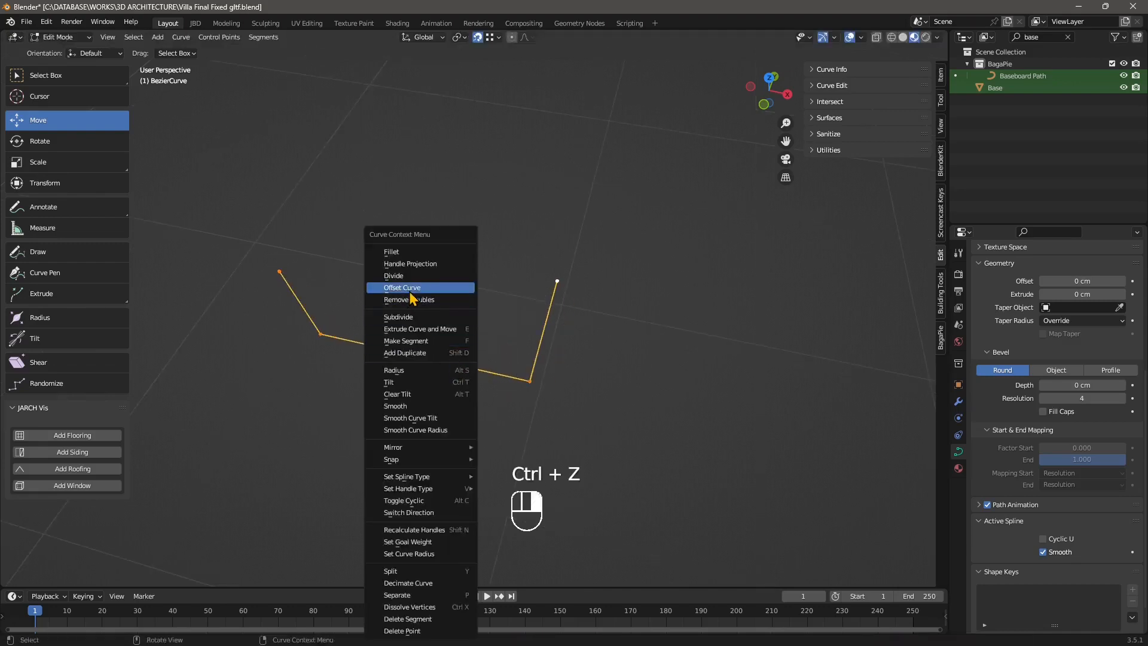
pyautogui.click(415, 288)
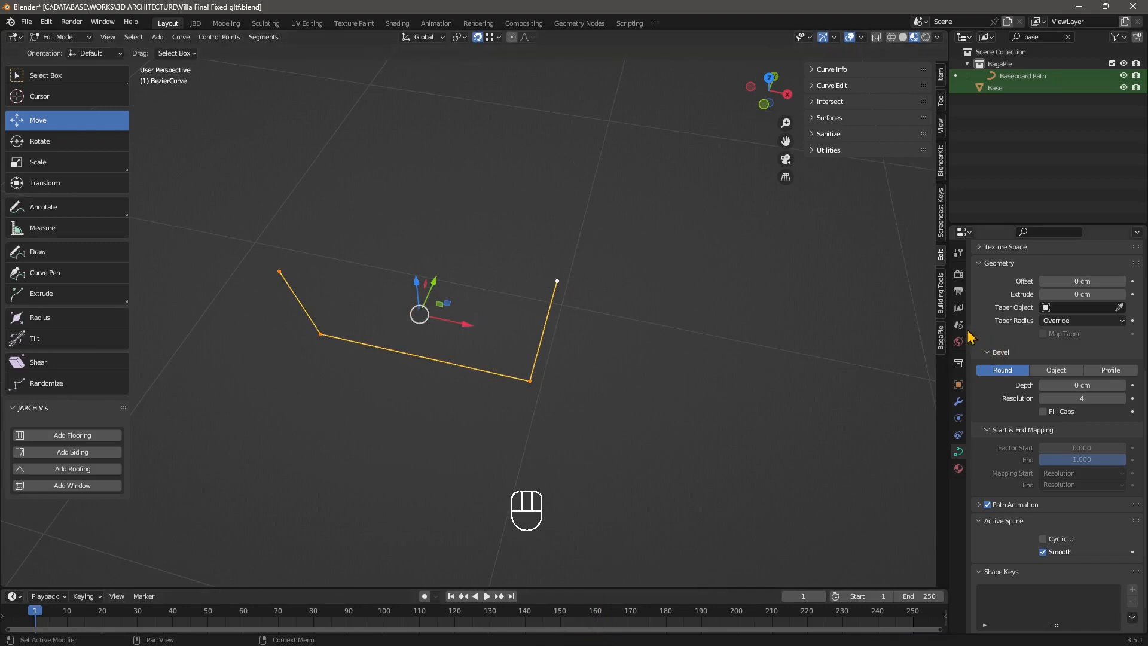
# - Set the curve's shape to 2D and run Offset Curve on the selected polyline
pyautogui.scroll(8, 1008, 311)
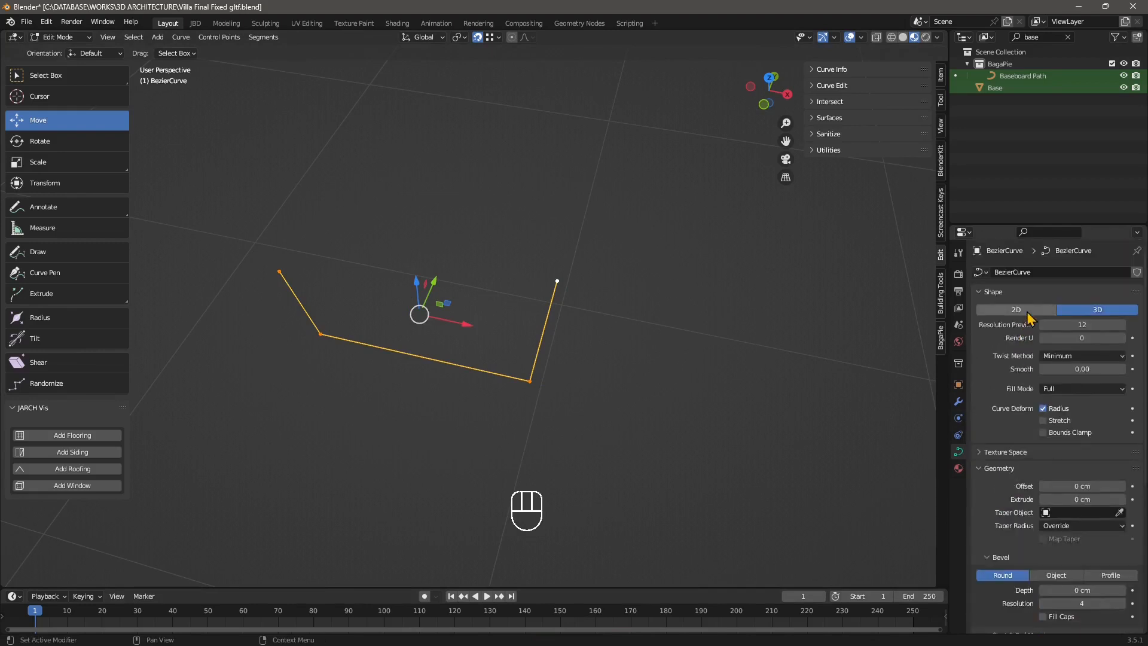
pyautogui.click(1016, 311)
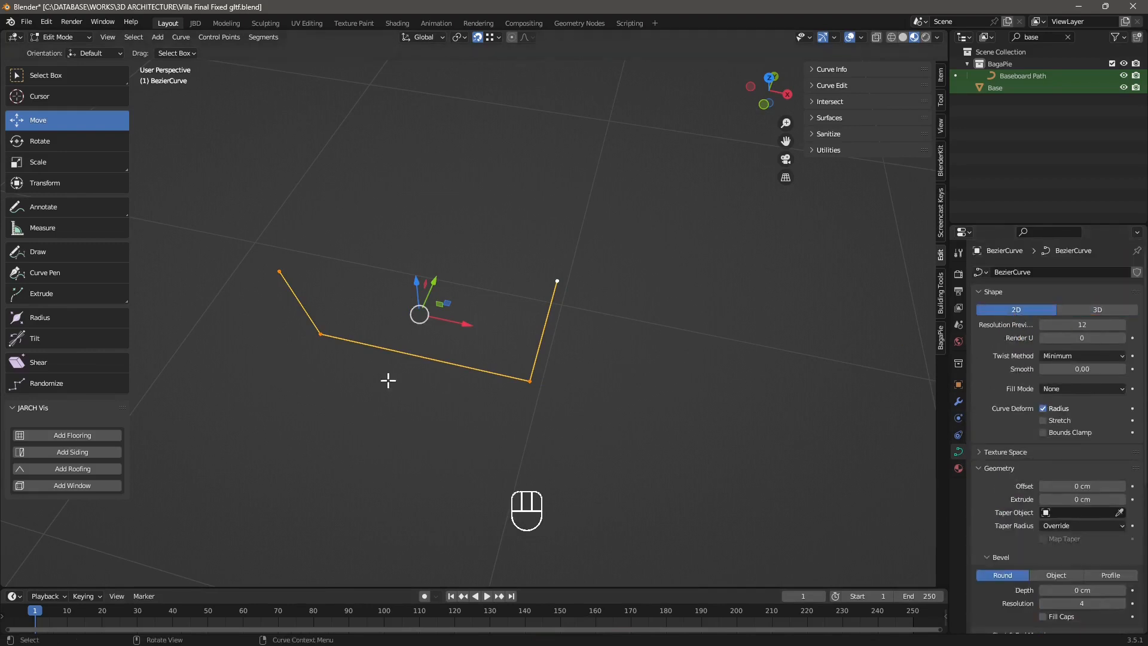
pyautogui.rightClick(322, 336)
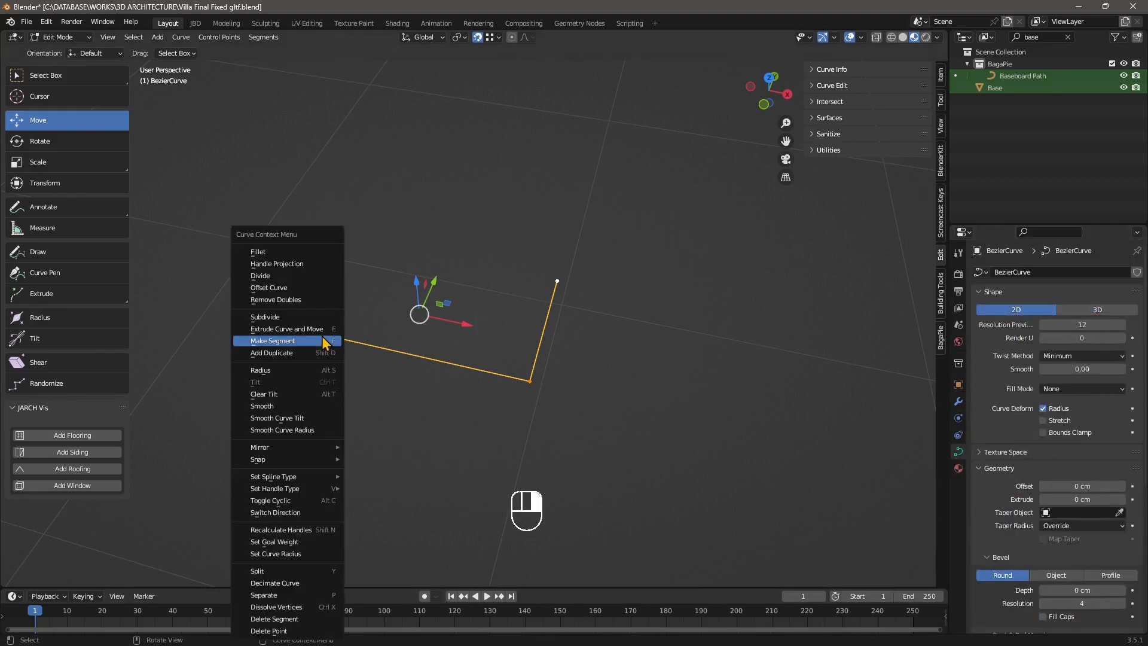
pyautogui.click(286, 287)
pyautogui.click(175, 578)
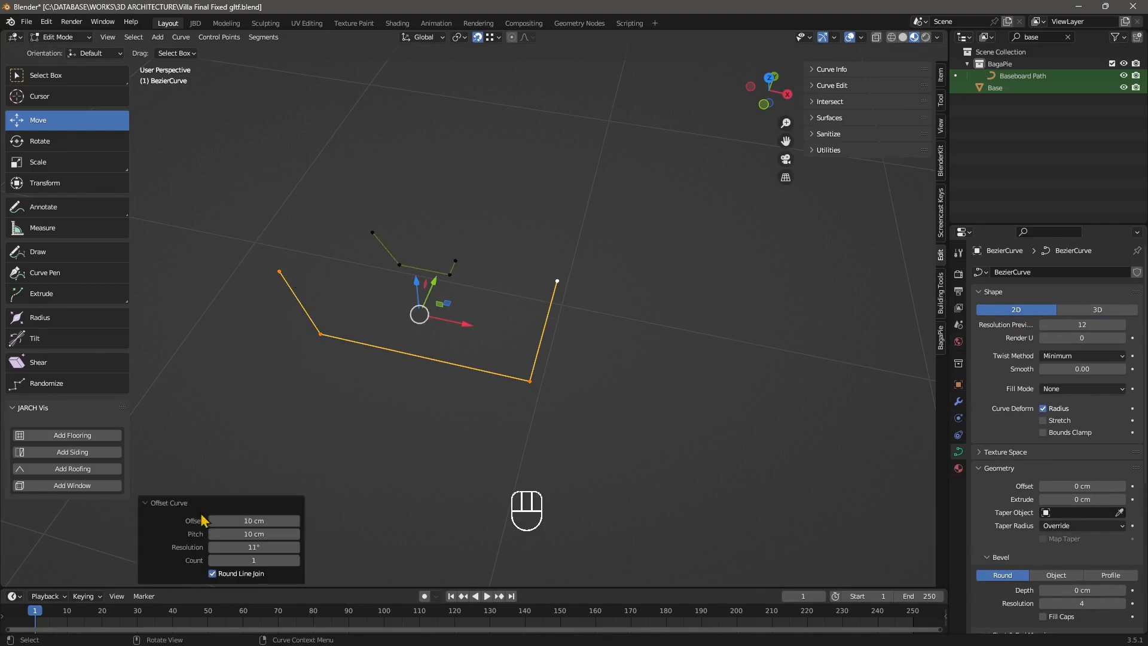
# - Set the curve offset to -1 cm so the copy runs just outside the original polyline
pyautogui.moveTo(251, 522); pyautogui.dragTo(231, 522)
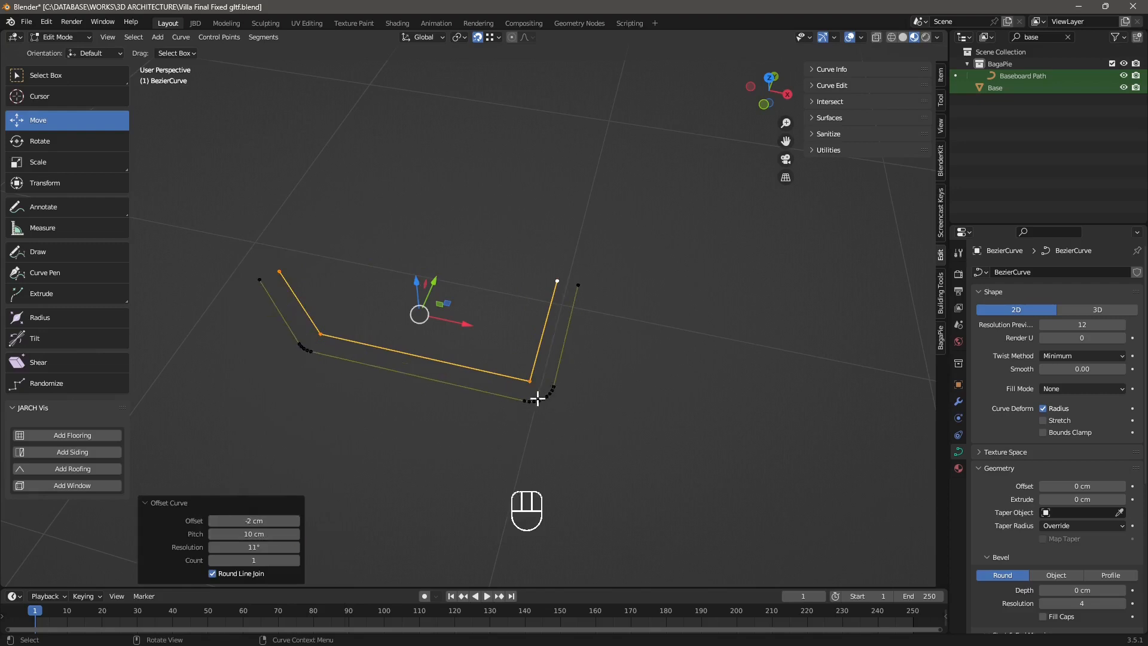
pyautogui.moveTo(259, 522); pyautogui.dragTo(258, 522)
pyautogui.click(269, 520)
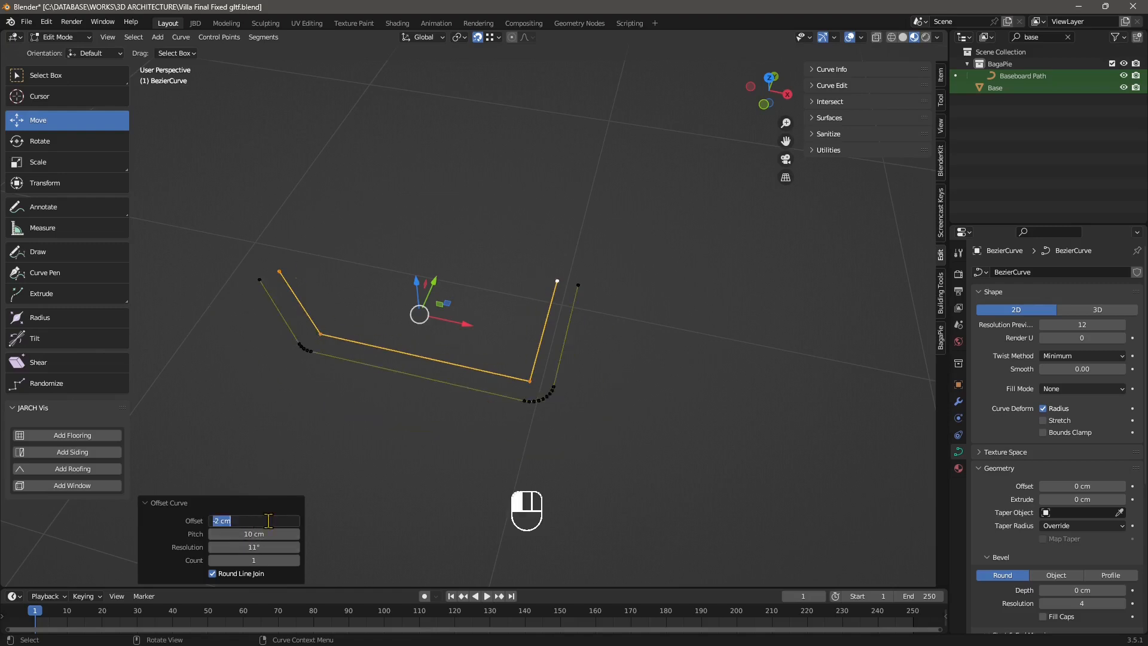
pyautogui.write('-1')
pyautogui.press('Return')
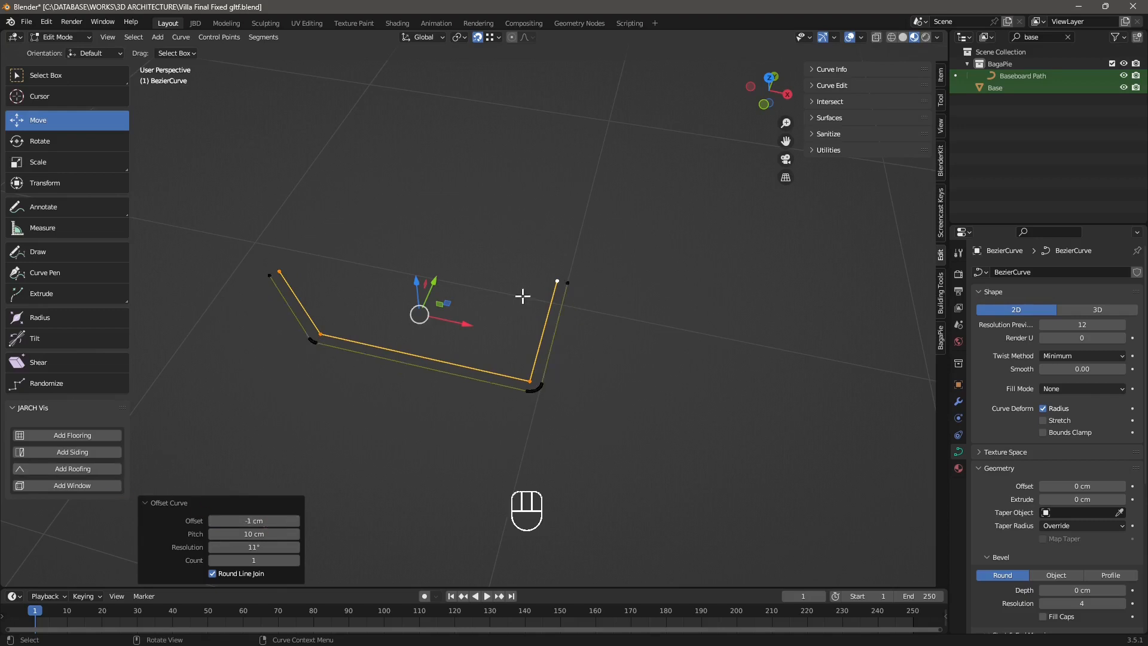
# - Select the two neighbouring right end points of the original and offset polylines
pyautogui.click(564, 283)
pyautogui.click(530, 277)
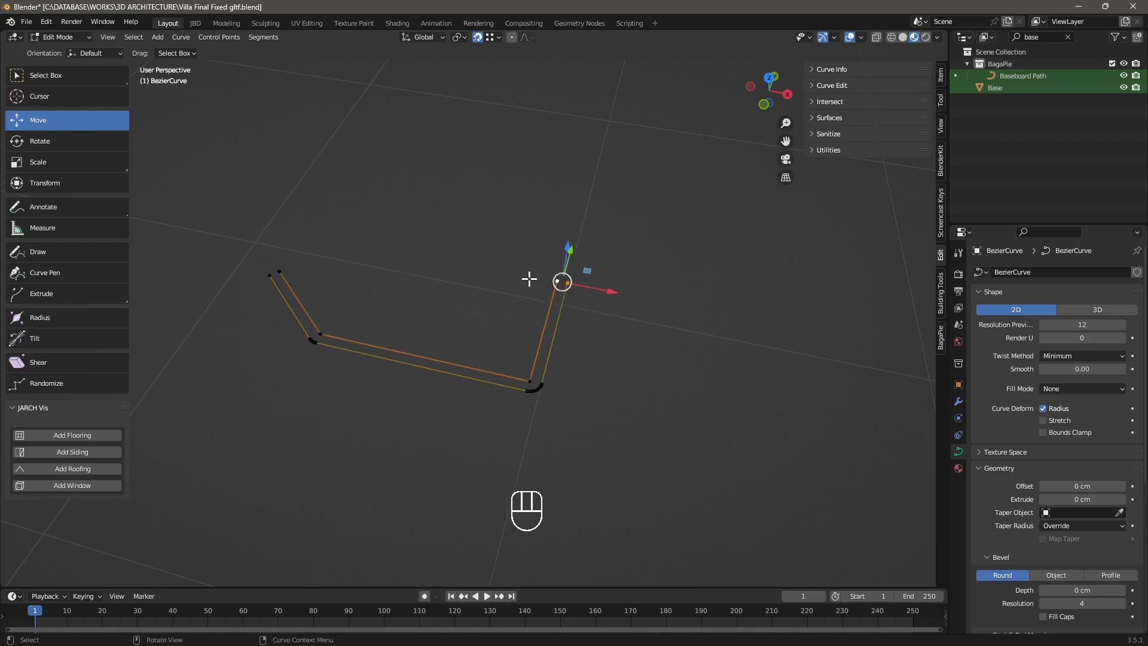
# - Try Fillet on the two selected end points, and undo it
pyautogui.rightClick(557, 282)
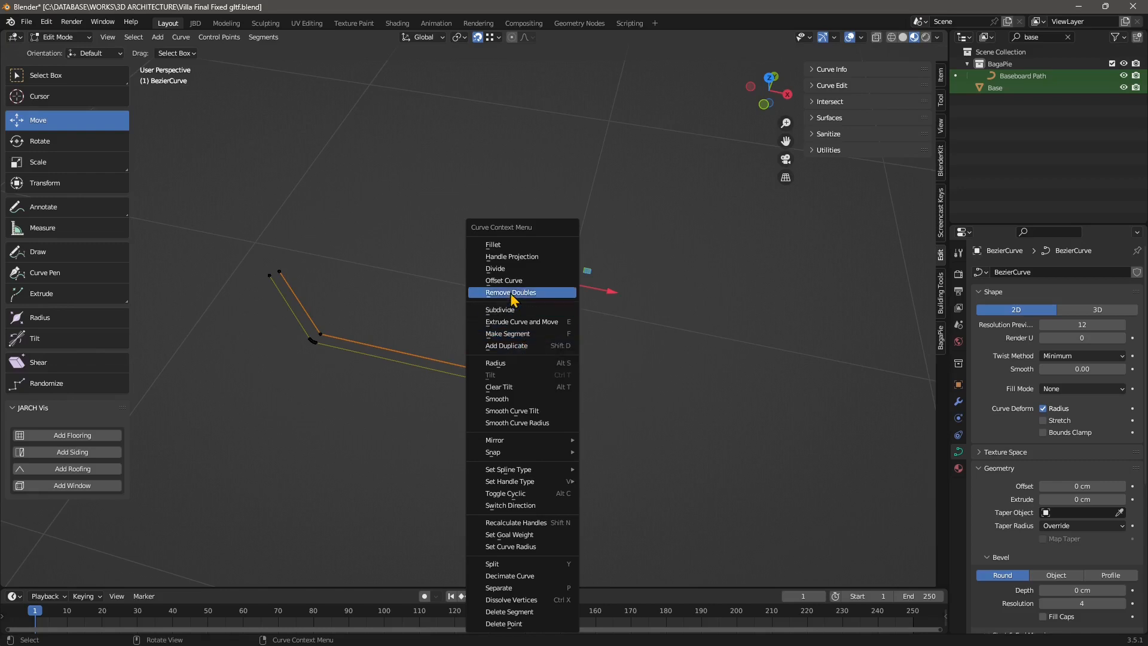
pyautogui.click(528, 247)
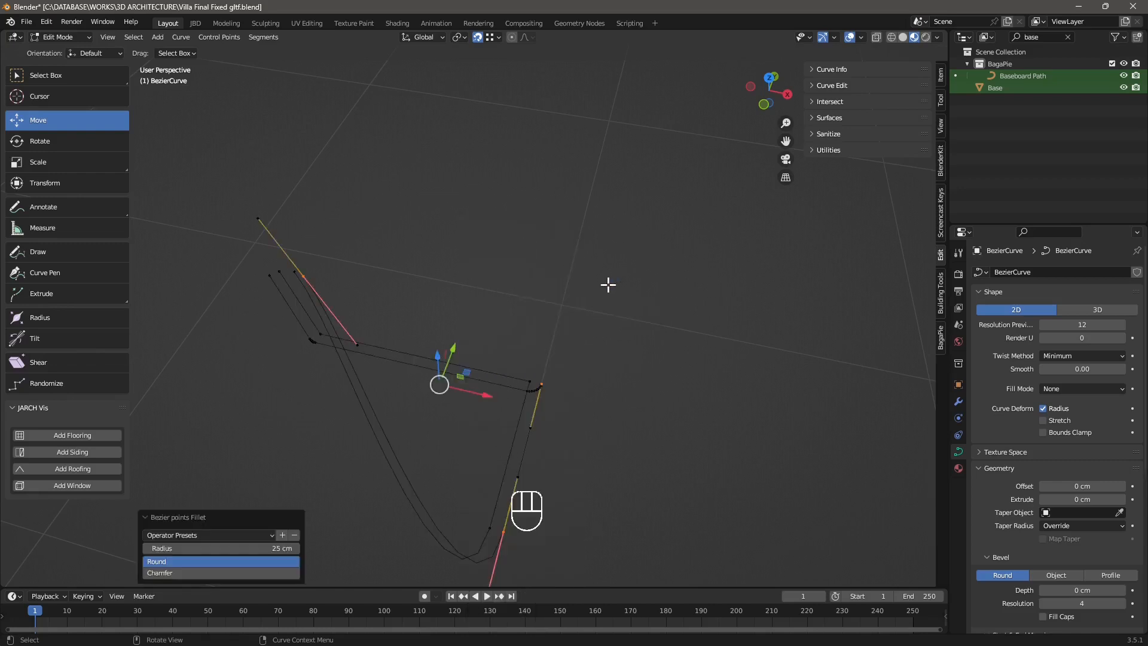
pyautogui.hotkey('ctrl', 'z')
# - Join the two selected right end points with Make Segment and clear the selection
pyautogui.rightClick(553, 302)
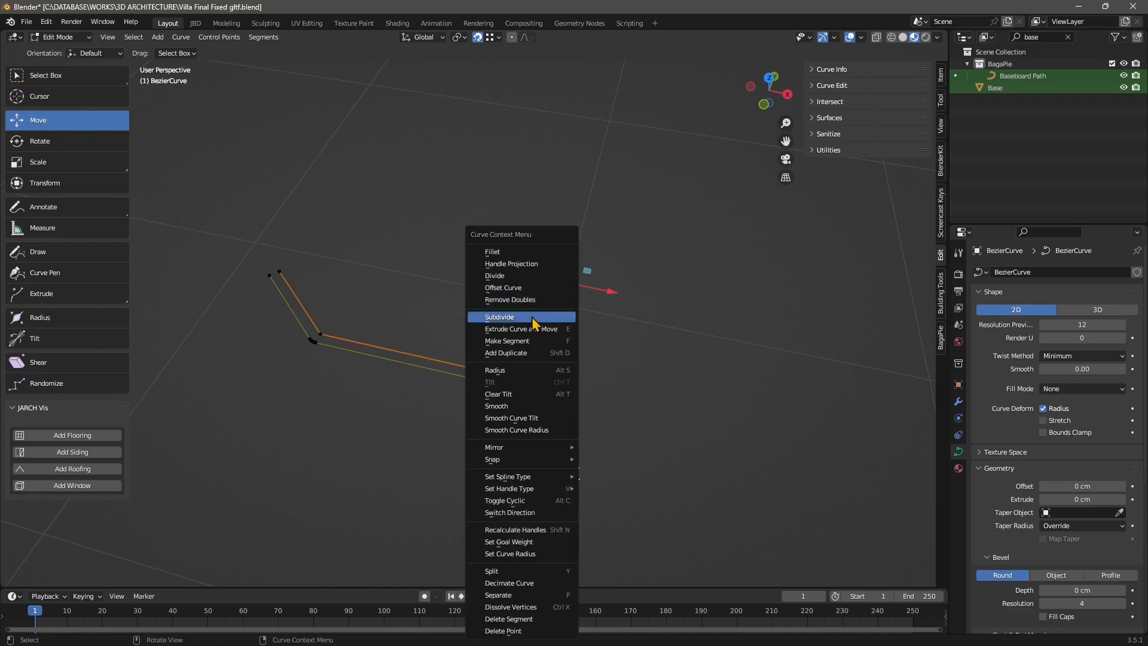
pyautogui.click(529, 341)
pyautogui.click(423, 307)
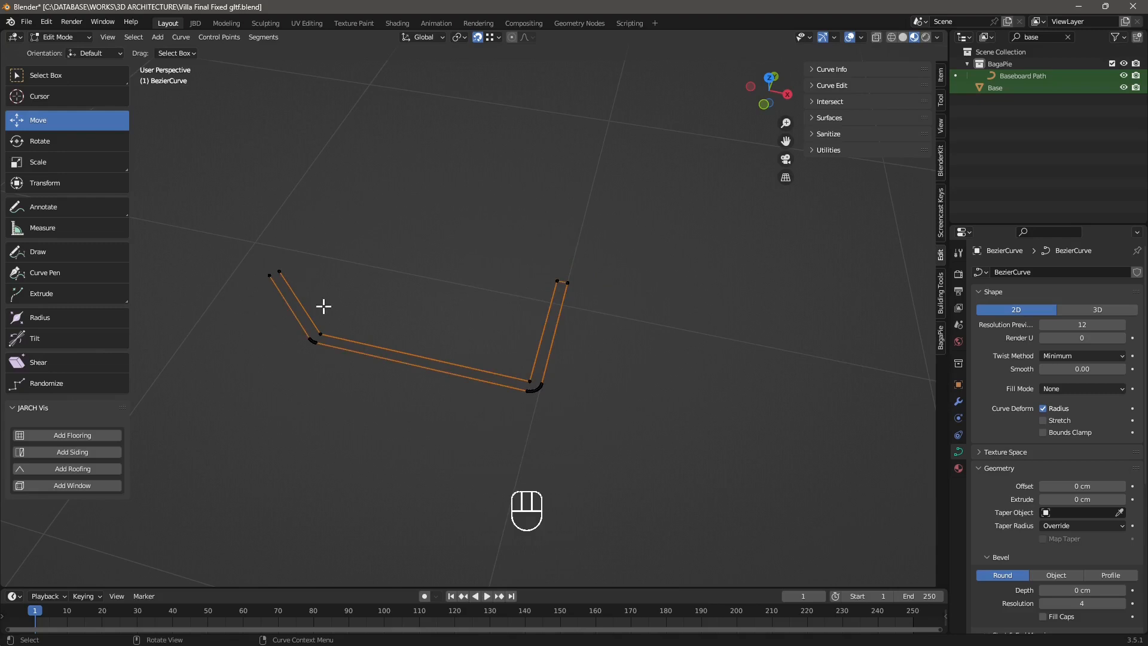
# - Select all points of the joined polyline and close its open left end with Toggle Cyclic
pyautogui.moveTo(236, 236); pyautogui.dragTo(526, 376)
pyautogui.rightClick(472, 375)
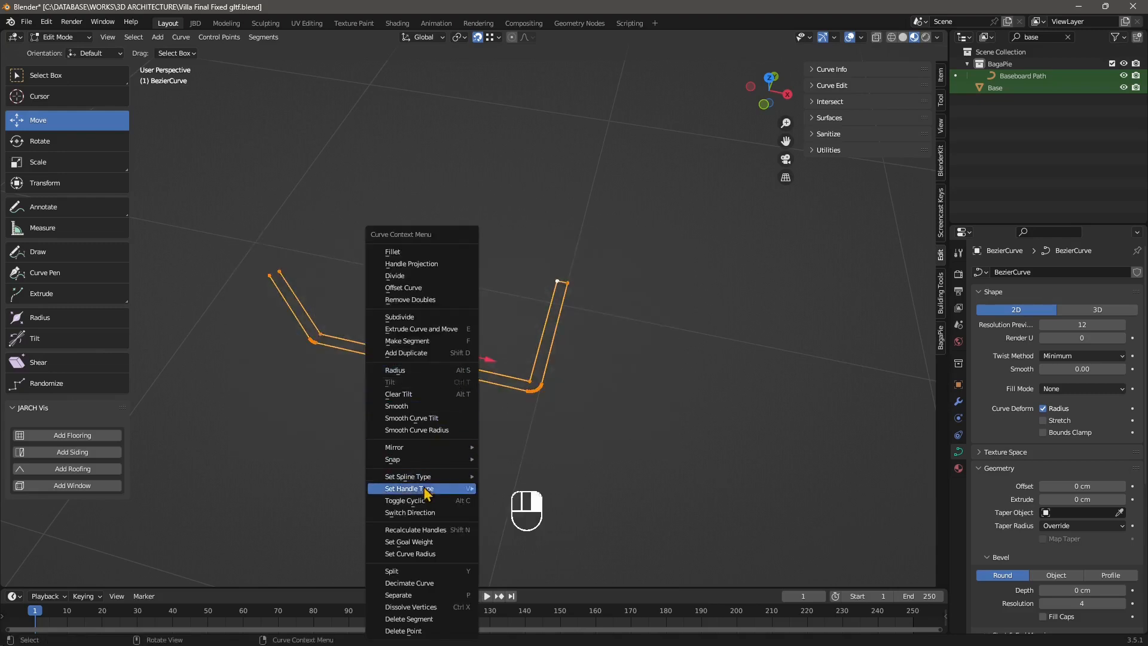
pyautogui.click(420, 500)
pyautogui.scroll(3, 282, 321)
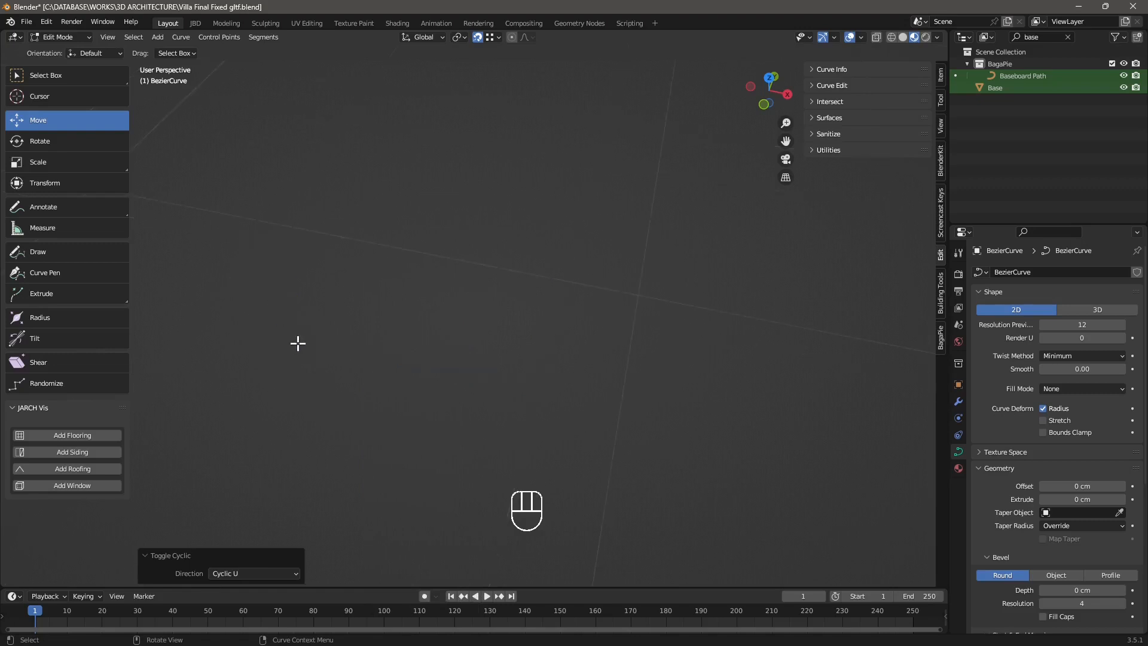
pyautogui.scroll(-3, 298, 343)
pyautogui.click(270, 275)
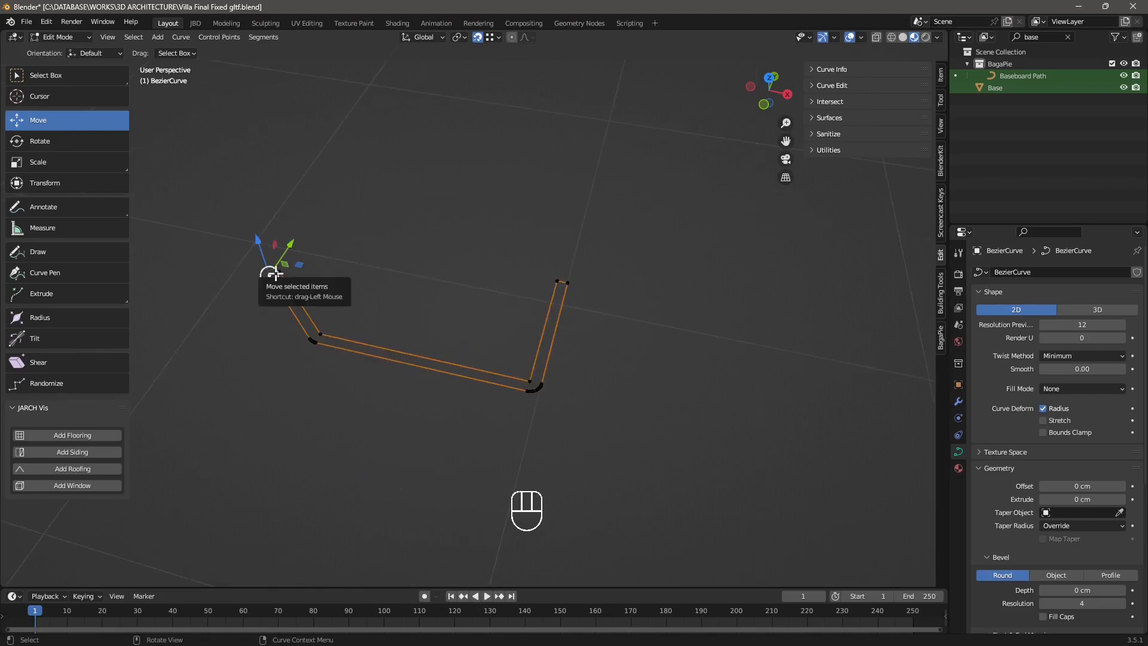
# - Return to Object Mode and select the baseboard path along the foot of the building
pyautogui.click(58, 37)
pyautogui.click(60, 48)
pyautogui.scroll(-6, 337, 347)
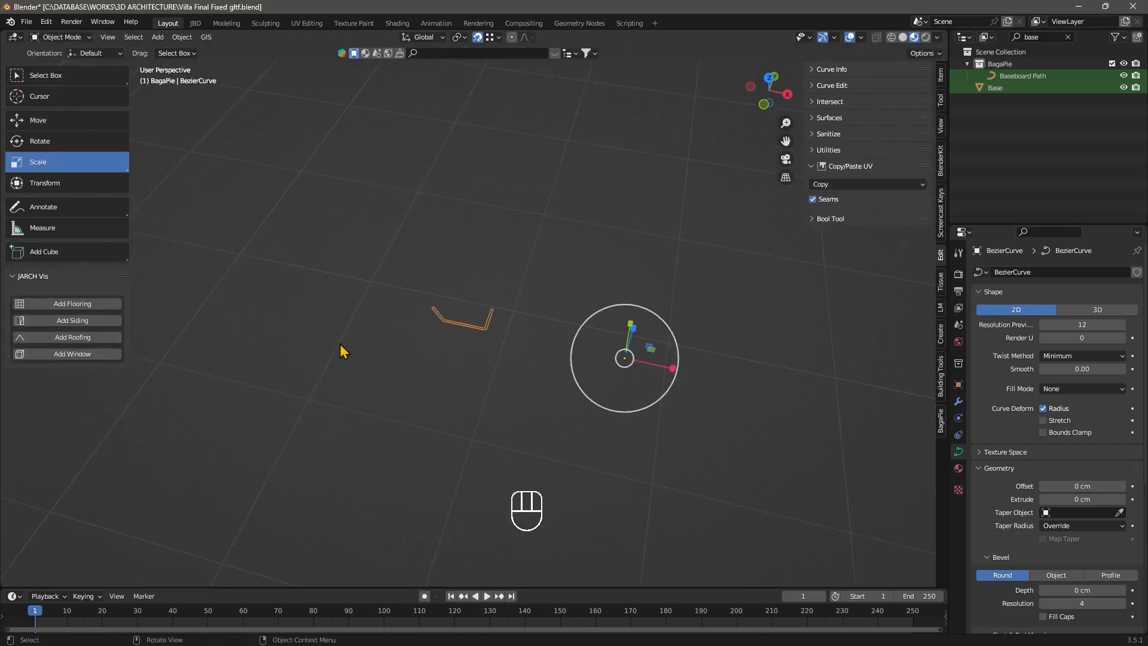
pyautogui.keyDown('shift'); pyautogui.moveTo(405, 341); pyautogui.dragTo(448, 323, button='middle'); pyautogui.keyUp('shift')
pyautogui.scroll(-2, 449, 281)
pyautogui.click(449, 269)
pyautogui.click(496, 226)
pyautogui.scroll(-3, 472, 248)
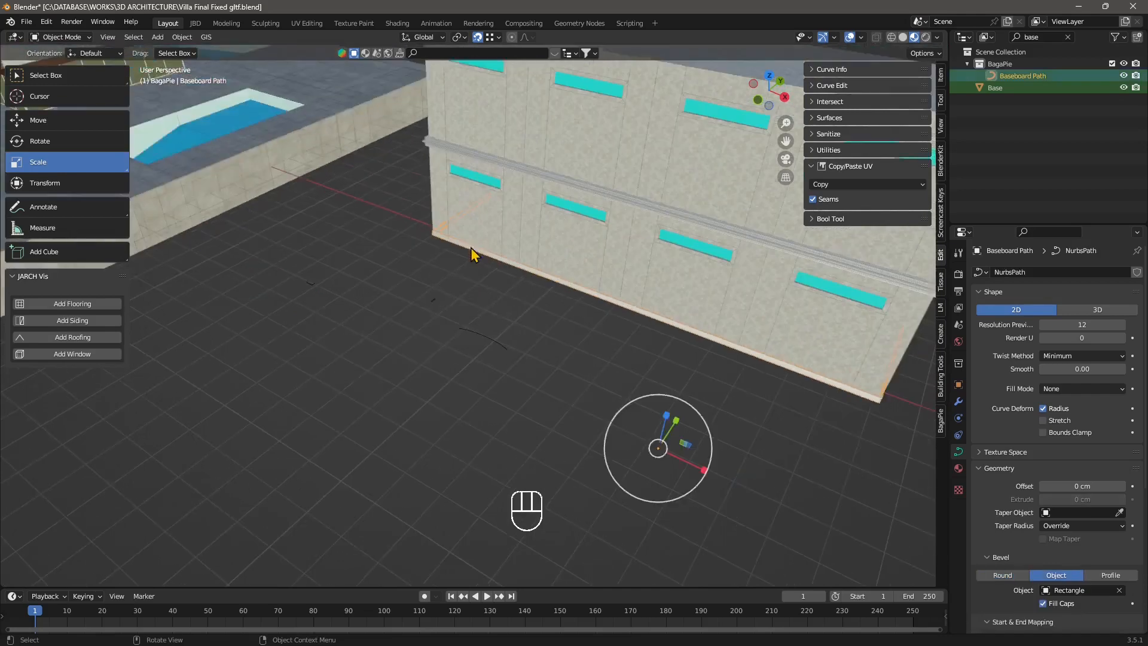
pyautogui.moveTo(559, 360); pyautogui.dragTo(508, 299, button='middle')
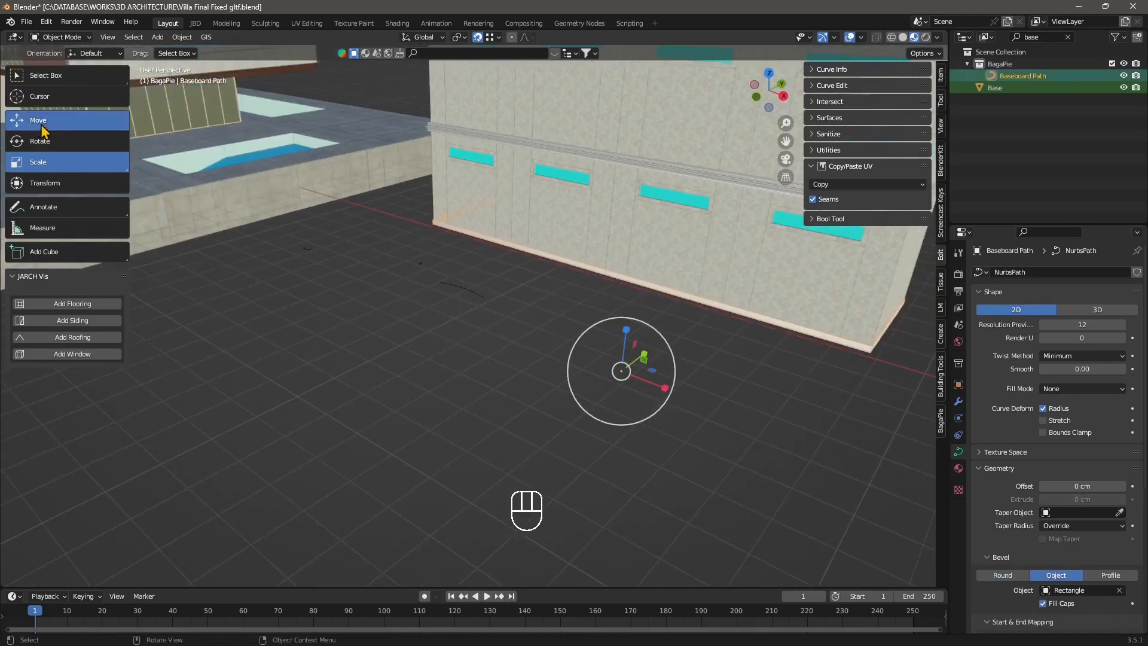
# - Copy and paste the baseboard path and raise the duplicate about 378 cm to the building's roof edge
pyautogui.click(42, 127)
pyautogui.hotkey('ctrl', 'c')
pyautogui.hotkey('ctrl', 'v')
pyautogui.moveTo(626, 333); pyautogui.dragTo(618, 264)
pyautogui.keyDown('shift'); pyautogui.moveTo(618, 272); pyautogui.dragTo(568, 323, button='middle'); pyautogui.keyUp('shift')
pyautogui.hotkey('ctrl', 'v')
pyautogui.moveTo(486, 278); pyautogui.dragTo(414, 95)
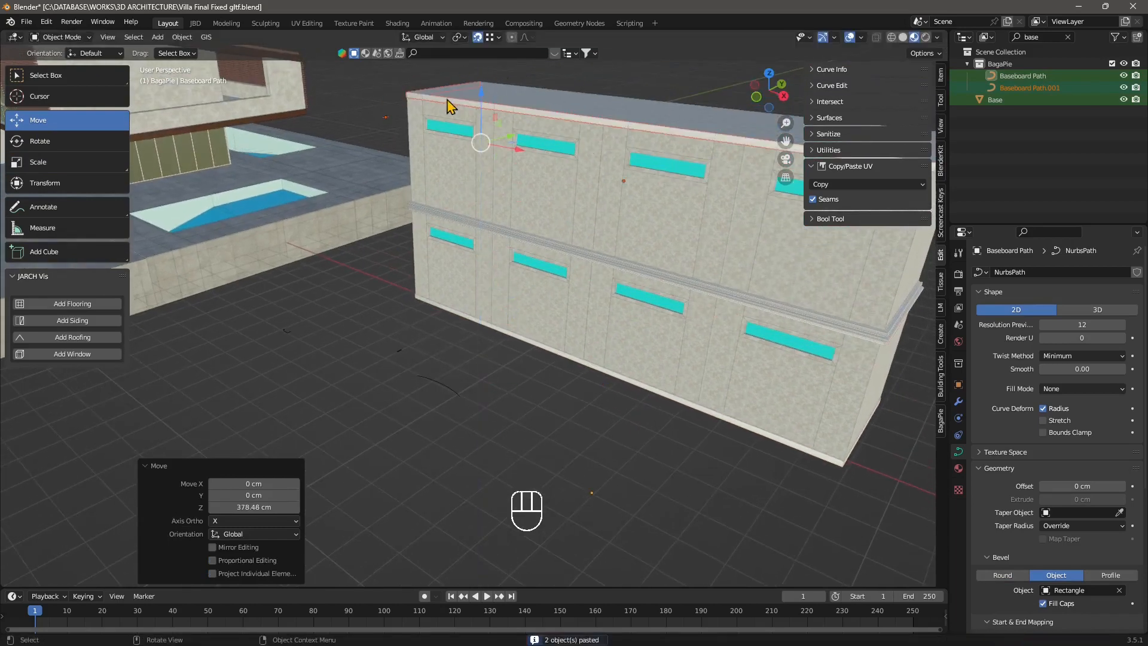
# - Replace the bevel object of the roof-edge path copy with the closed BezierCurve outline
pyautogui.click(411, 102)
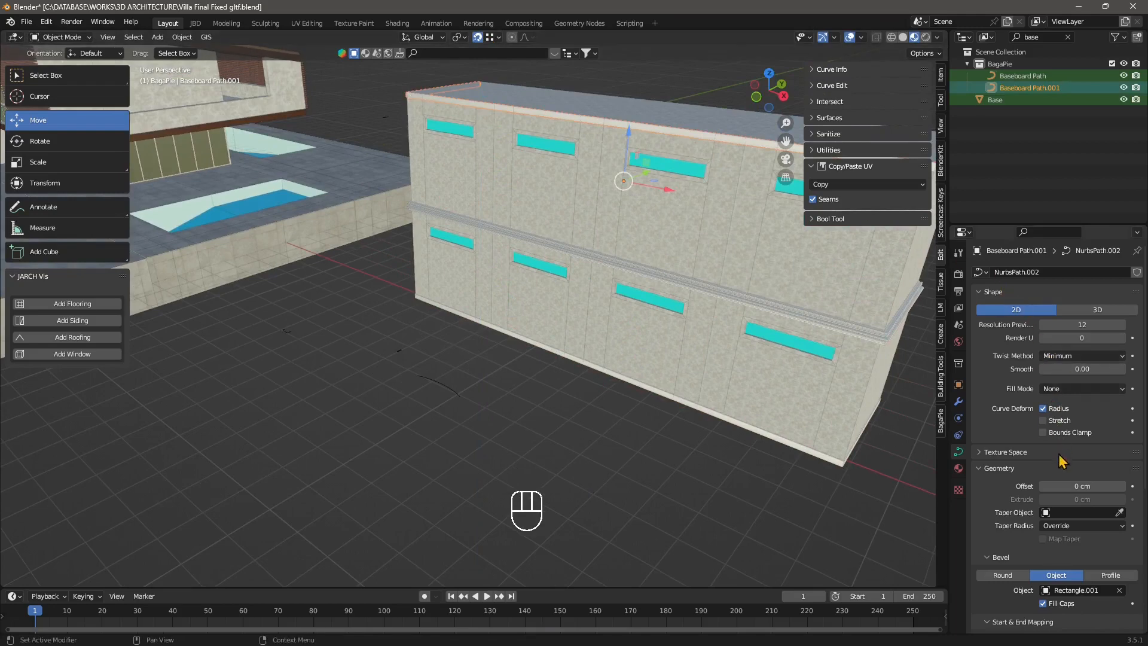
pyautogui.scroll(-4, 1070, 454)
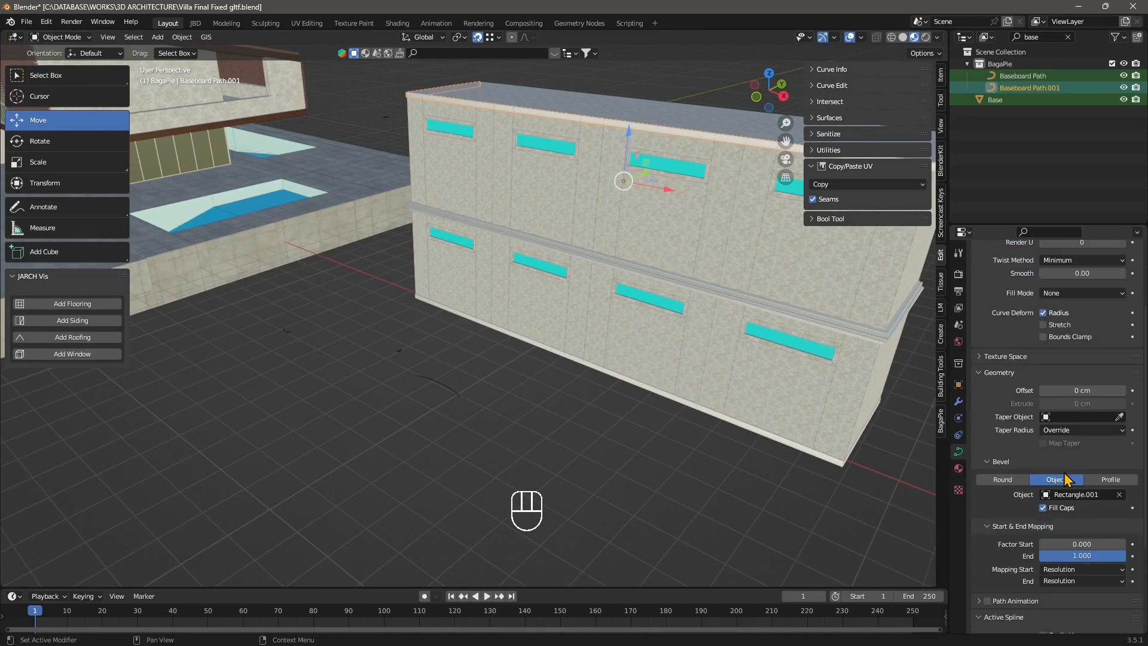
pyautogui.click(1118, 494)
pyautogui.click(1119, 494)
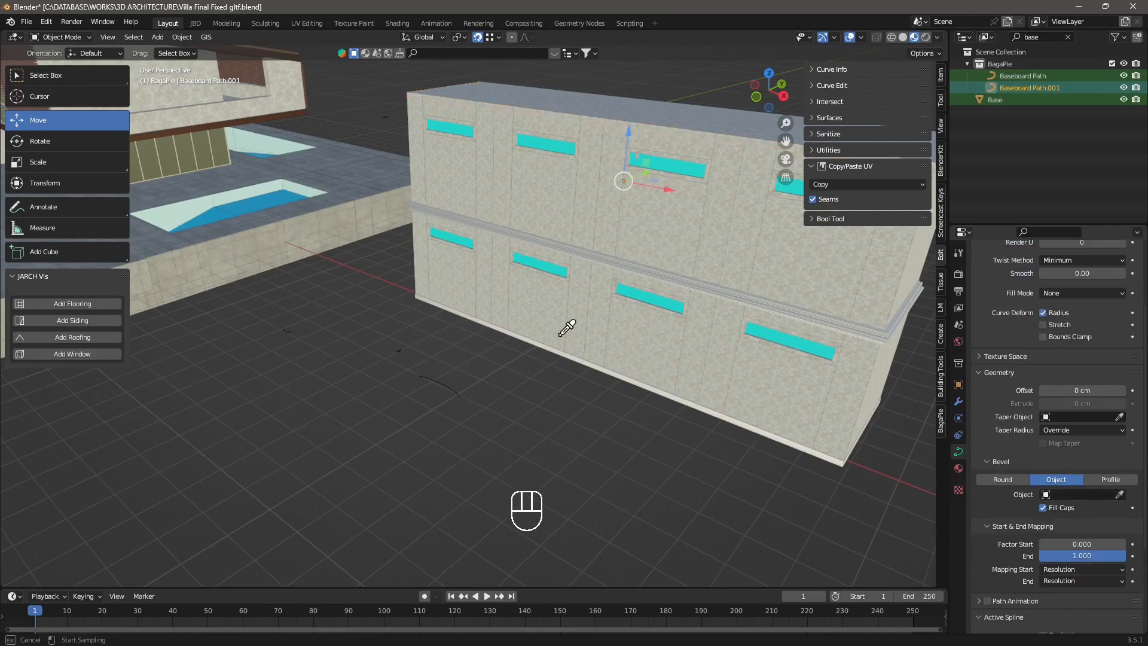
pyautogui.click(288, 329)
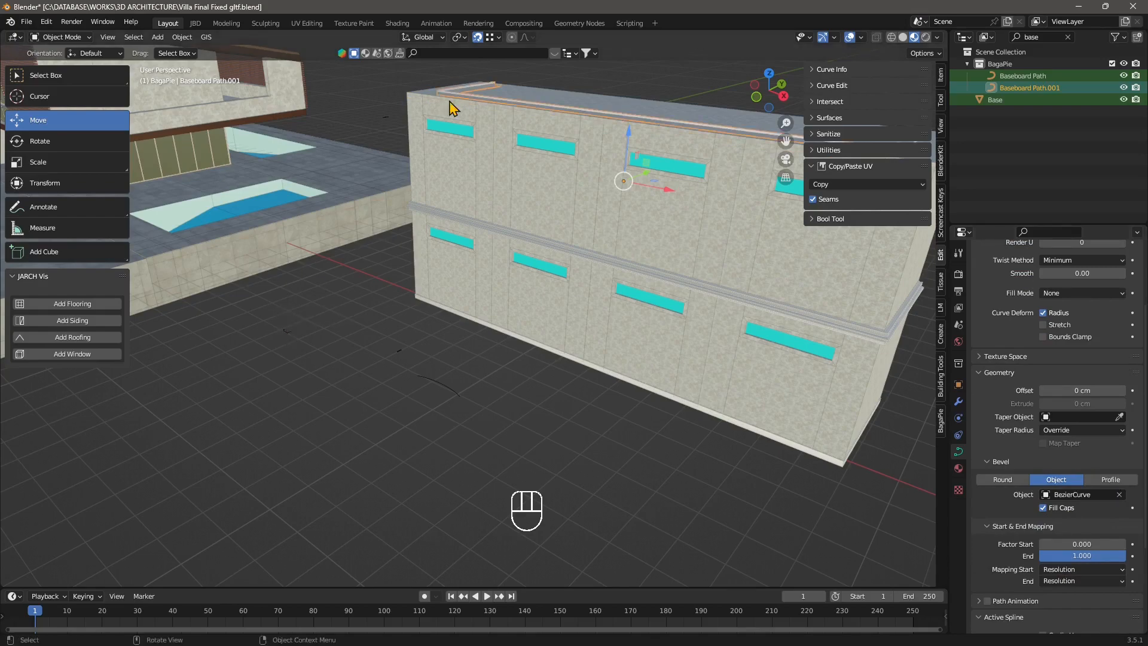
# - Select the BezierCurve profile on the ground and set its origin to its geometry
pyautogui.moveTo(546, 225); pyautogui.dragTo(353, 335, button='middle')
pyautogui.click(311, 359)
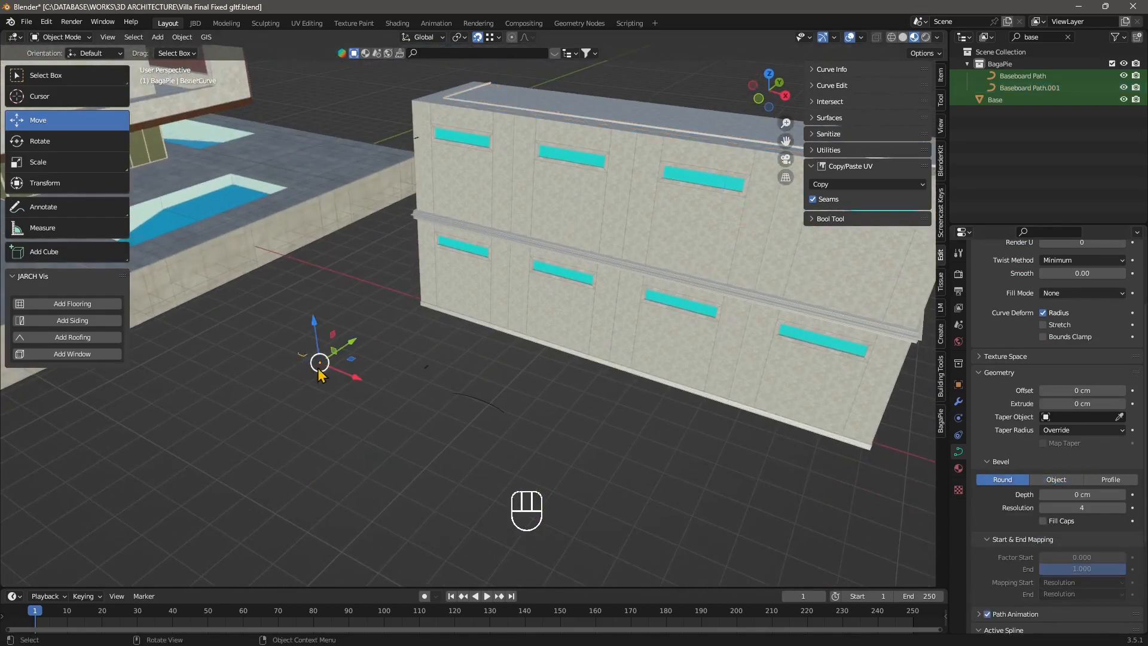
pyautogui.keyDown('shift'); pyautogui.moveTo(320, 372); pyautogui.dragTo(381, 362, button='middle'); pyautogui.keyUp('shift')
pyautogui.rightClick(361, 328)
pyautogui.moveTo(362, 329)
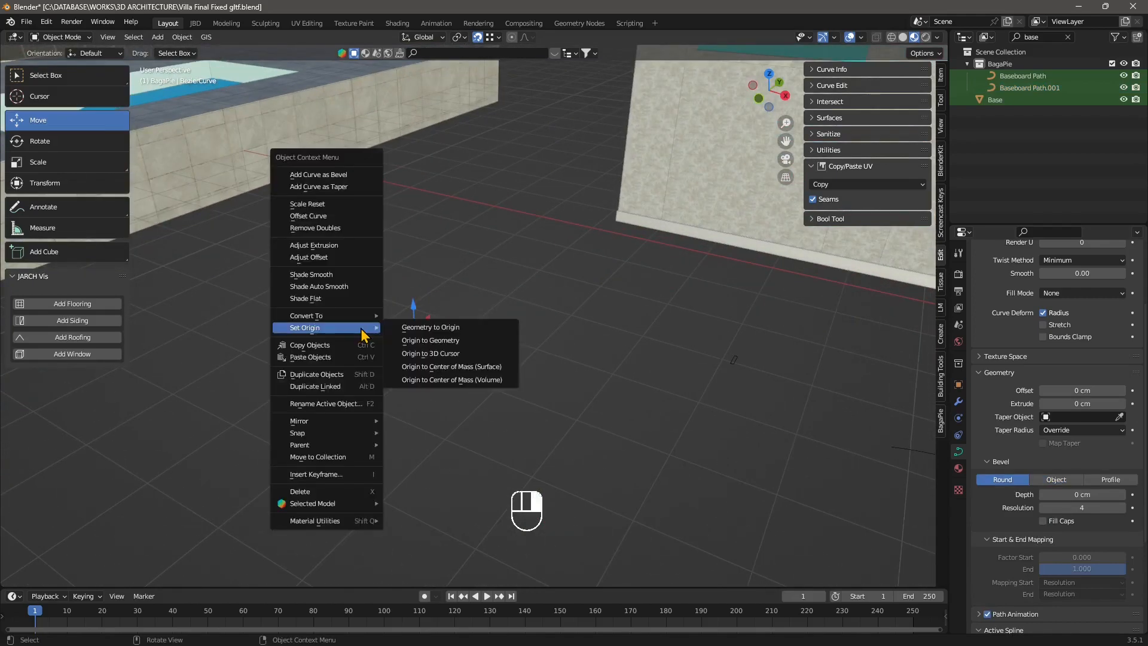
pyautogui.click(429, 340)
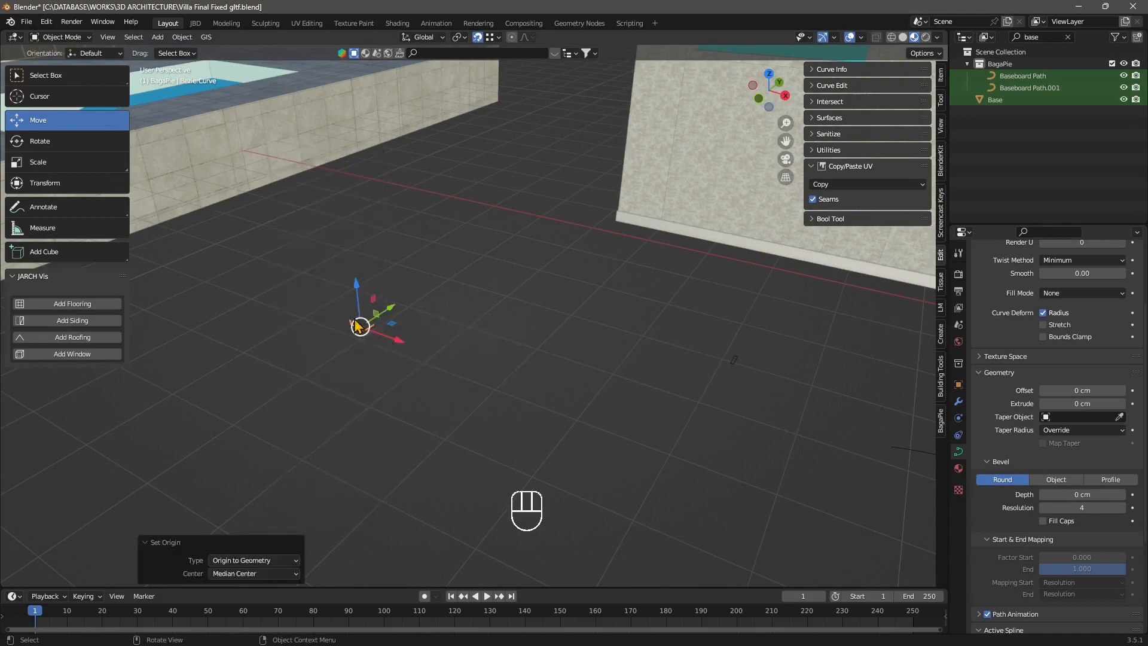
# - Examine the new profile along the building's roof edge from several angles with the curve deselected
pyautogui.press('KP_Decimal')
pyautogui.scroll(-3, 418, 316)
pyautogui.moveTo(513, 311); pyautogui.dragTo(466, 308, button='middle')
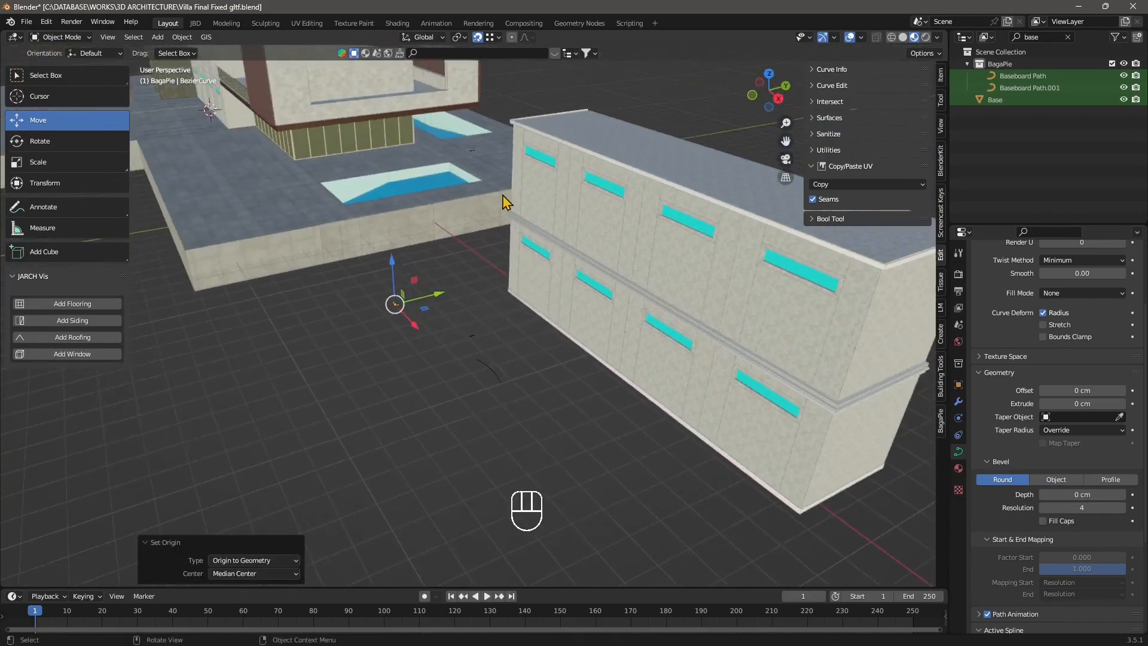
pyautogui.scroll(3, 535, 254)
pyautogui.scroll(-3, 538, 260)
pyautogui.click(375, 363)
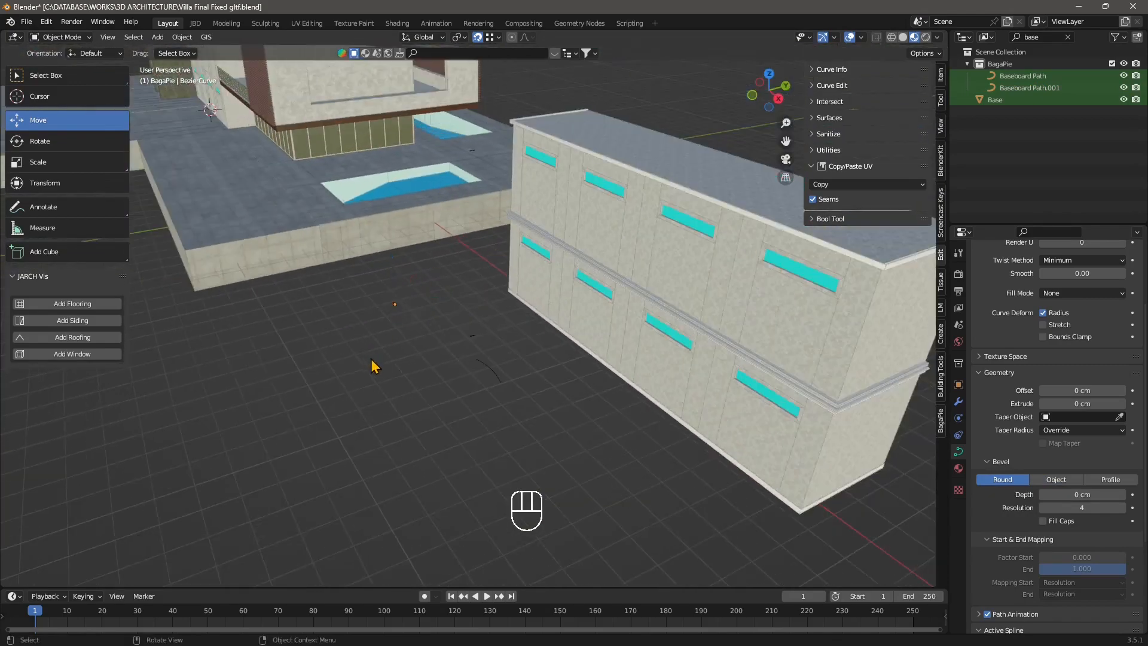
pyautogui.scroll(2, 413, 365)
pyautogui.moveTo(412, 365); pyautogui.dragTo(439, 338, button='middle')
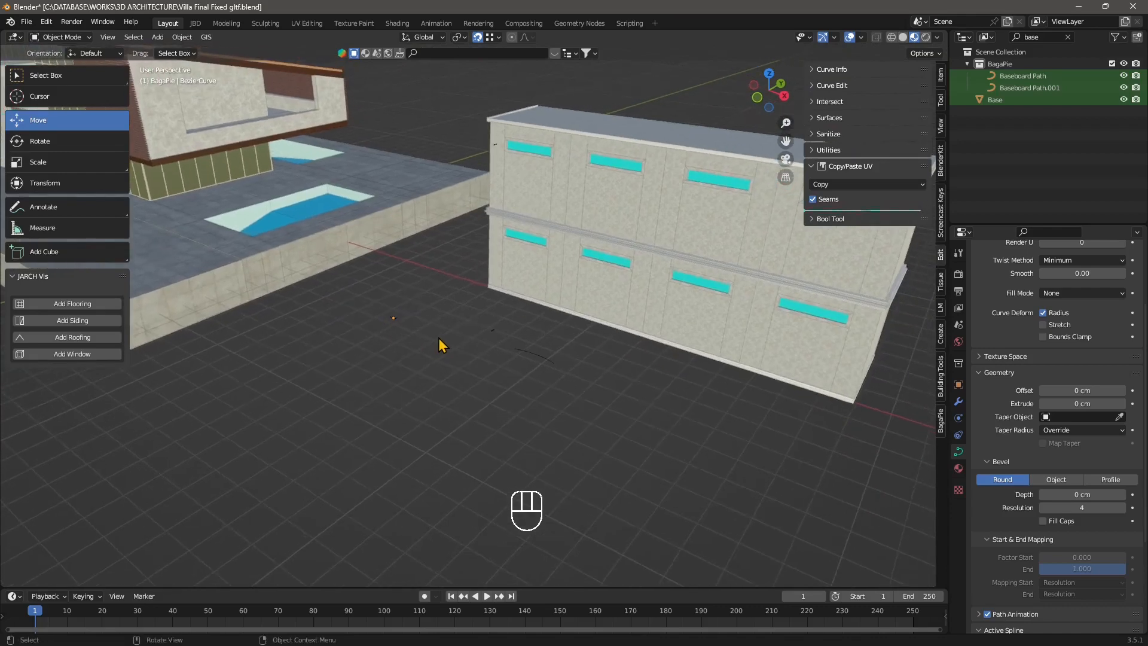